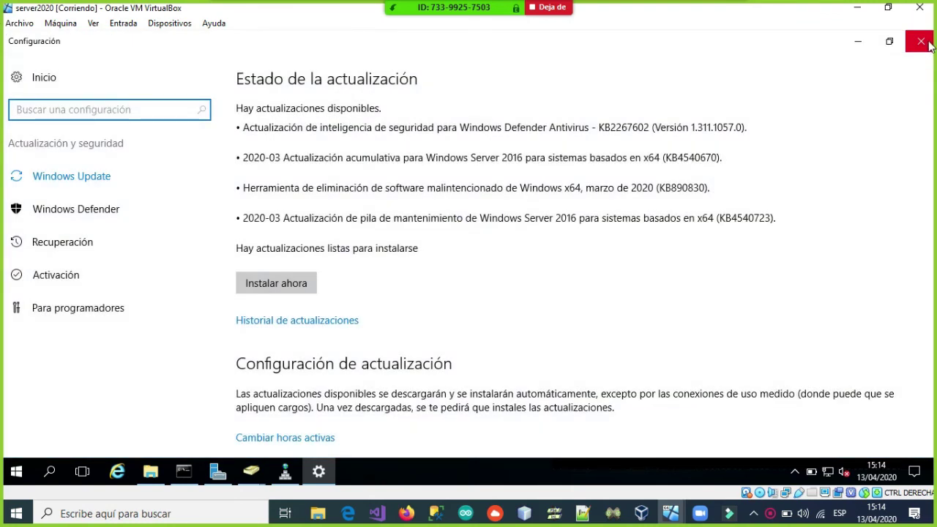
Step: Close the update settings and look through the Trabajo folder inside Documentos Compartidos TI
{"action": "left_click", "coordinate": [922, 41]}
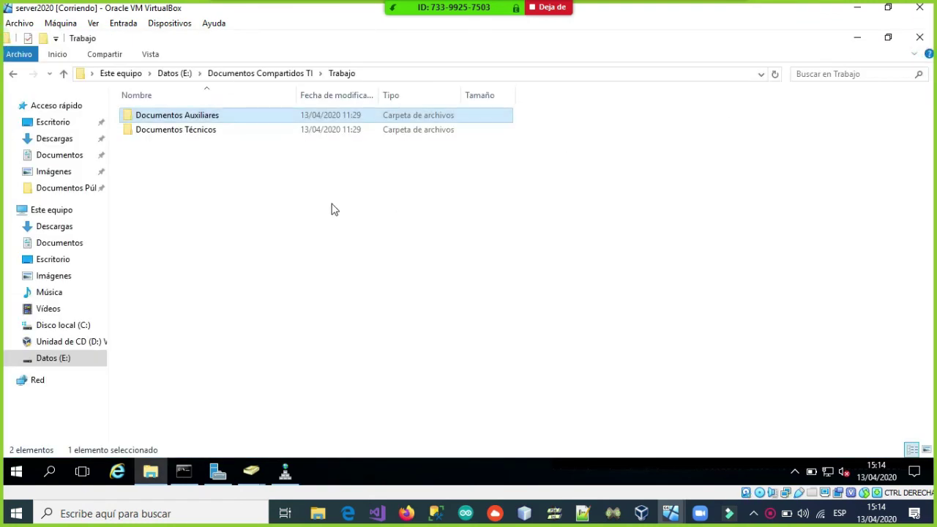
{"action": "left_click", "coordinate": [65, 75]}
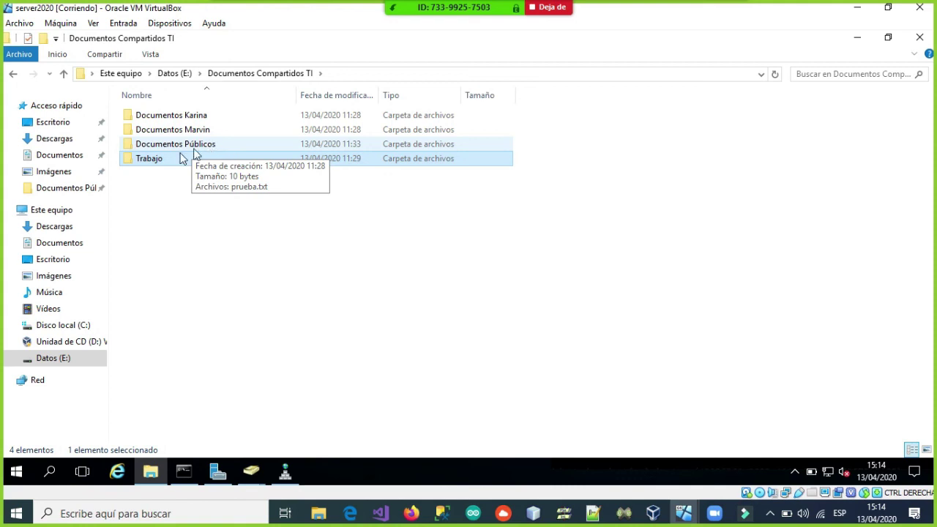
{"action": "double_click", "coordinate": [137, 161]}
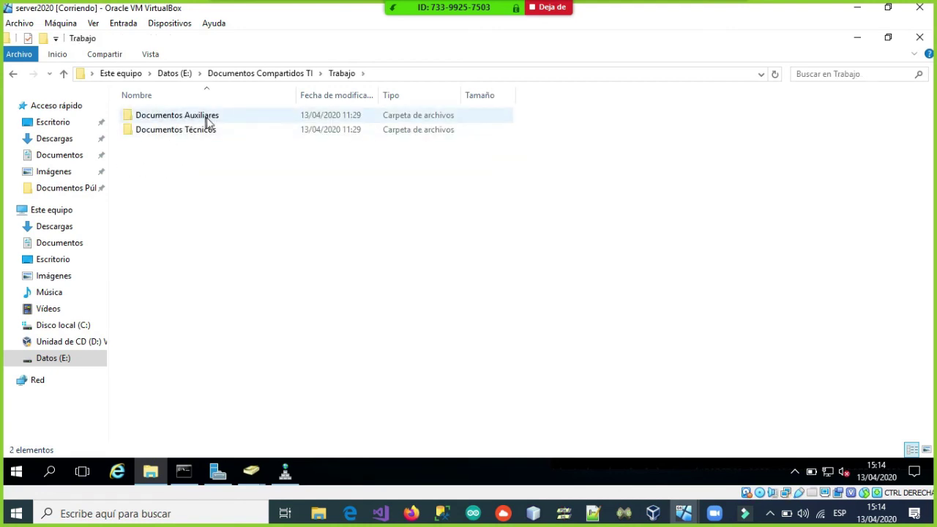
{"action": "left_click", "coordinate": [64, 73]}
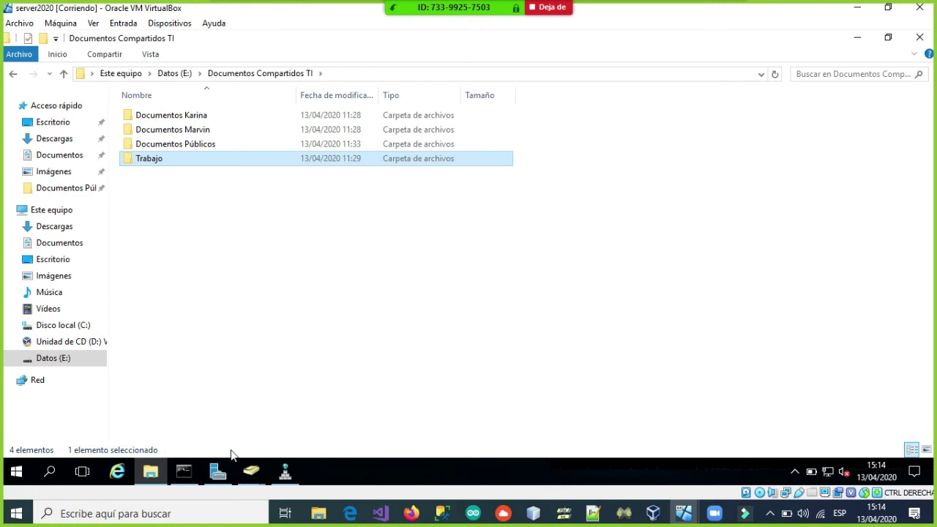
Step: Switch to Server Manager to view the Servidor local properties, and admit the waiting participant to the meeting
{"action": "left_click", "coordinate": [217, 473]}
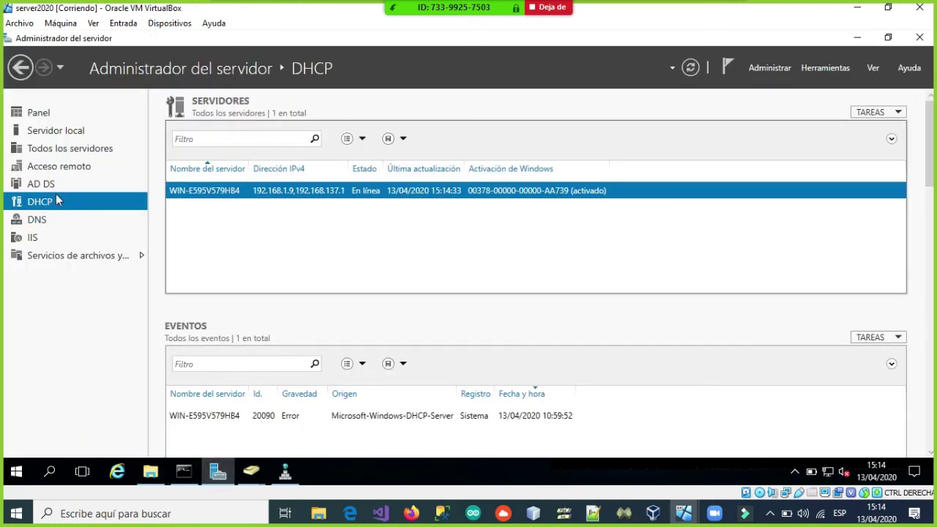
{"action": "left_click", "coordinate": [44, 130]}
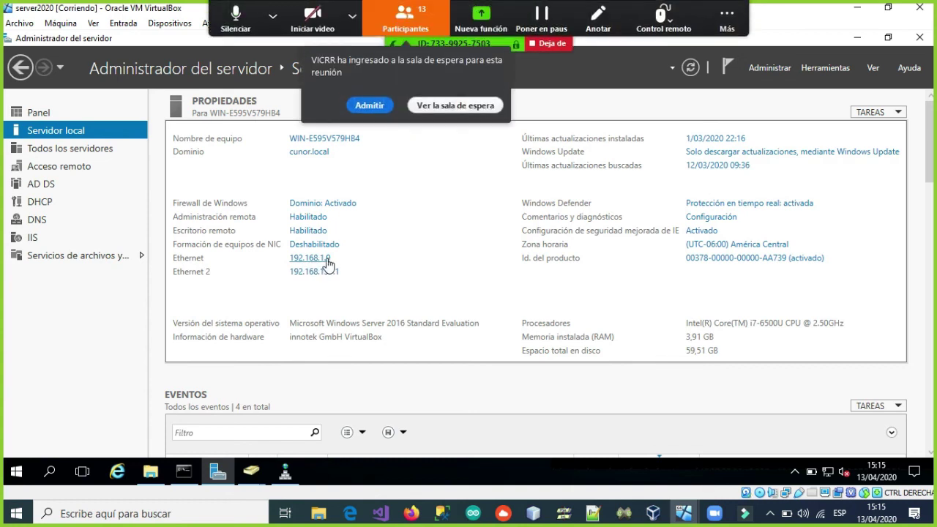
{"action": "left_click", "coordinate": [359, 105]}
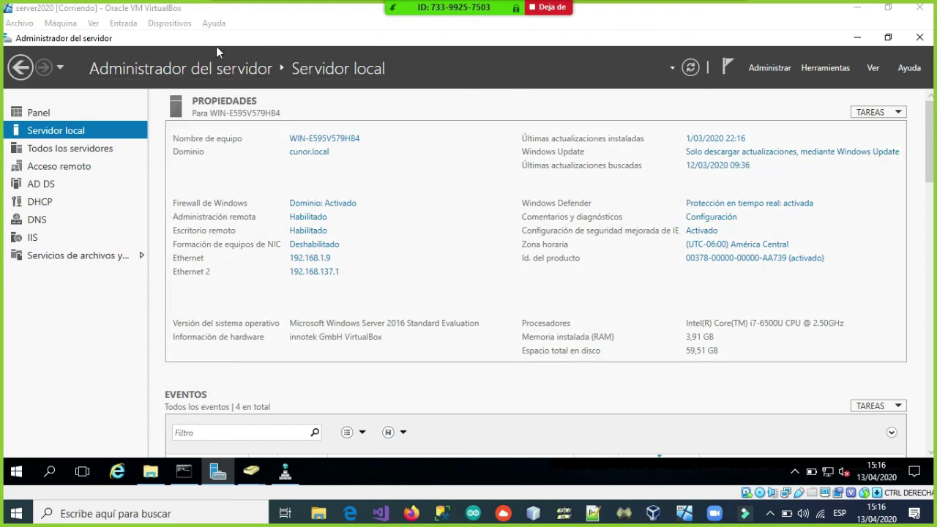
Step: Review the server2020 machine's Adaptador 1 advanced network options and its Adaptador 2 settings, and leave without saving
{"action": "left_click", "coordinate": [66, 30]}
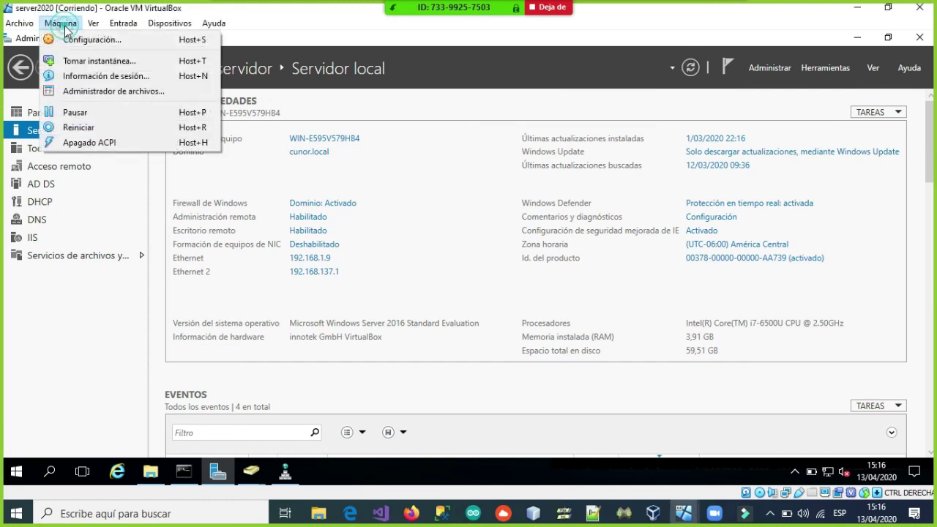
{"action": "left_click", "coordinate": [92, 38]}
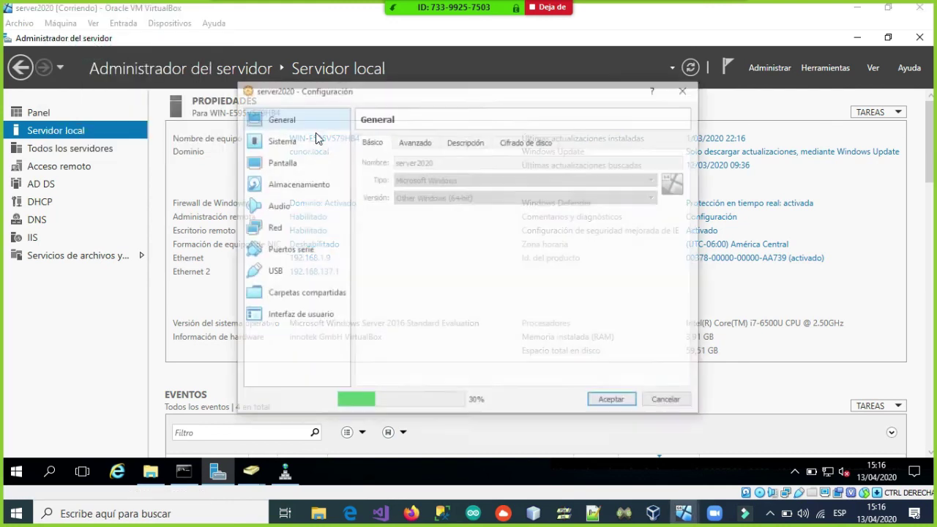
{"action": "left_click", "coordinate": [287, 231]}
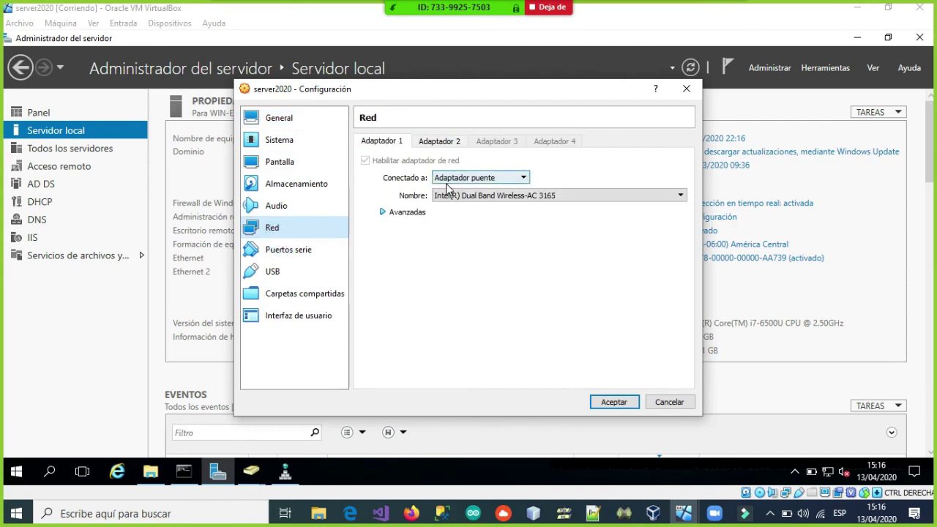
{"action": "left_click", "coordinate": [383, 212]}
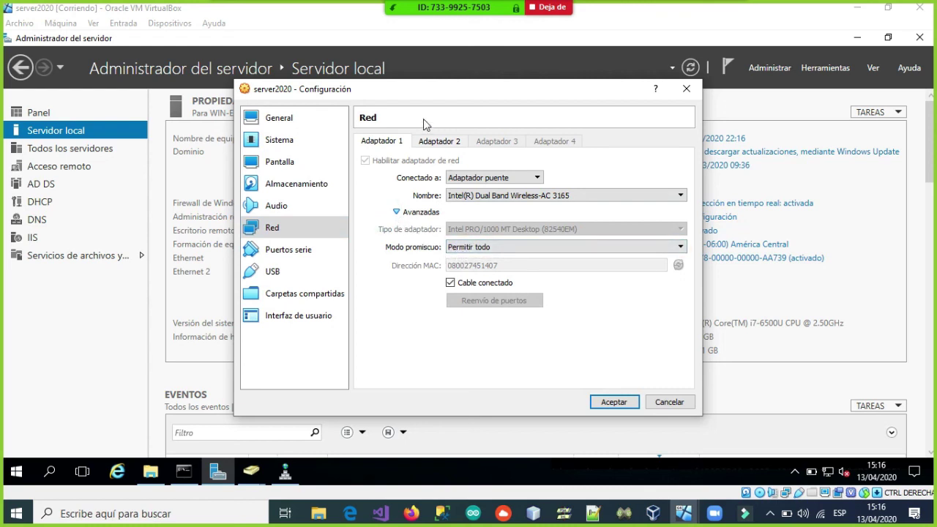
{"action": "left_click", "coordinate": [434, 142]}
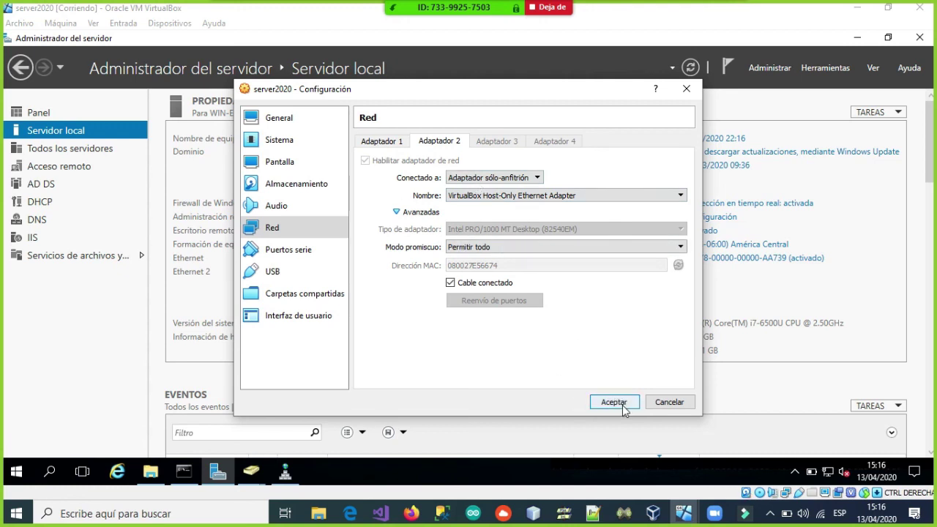
{"action": "left_click", "coordinate": [663, 403]}
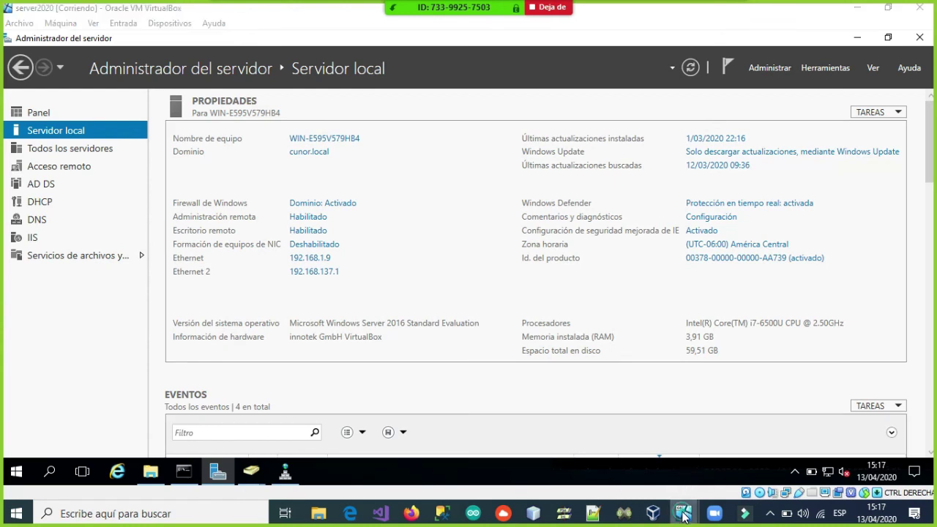
Step: Switch to the pc2 virtual machine and check which user is signed in
{"action": "mouse_move", "coordinate": [684, 513]}
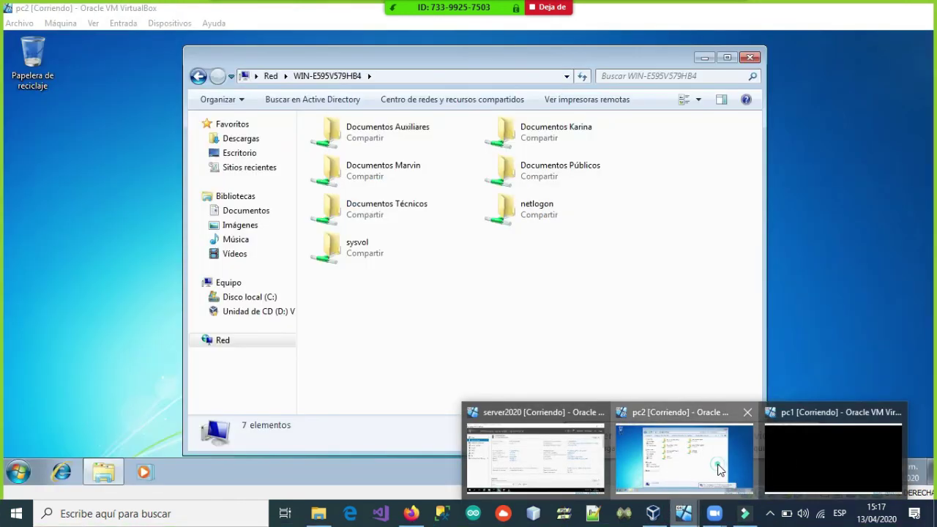
{"action": "left_click", "coordinate": [720, 470]}
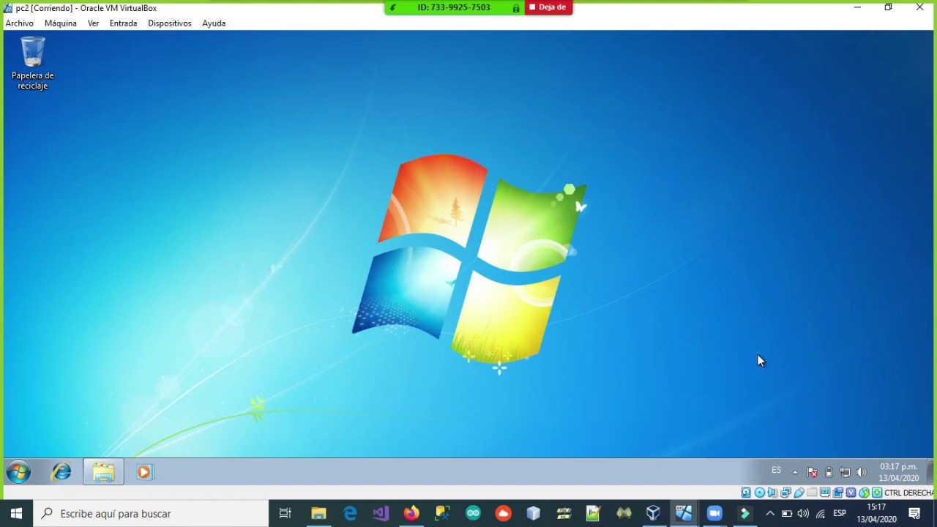
{"action": "left_click", "coordinate": [18, 471]}
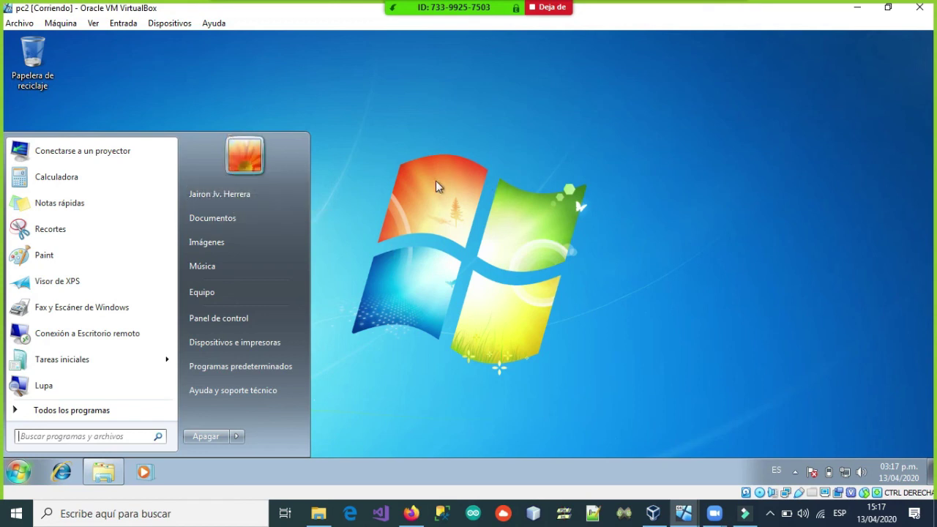
{"action": "left_click", "coordinate": [496, 203]}
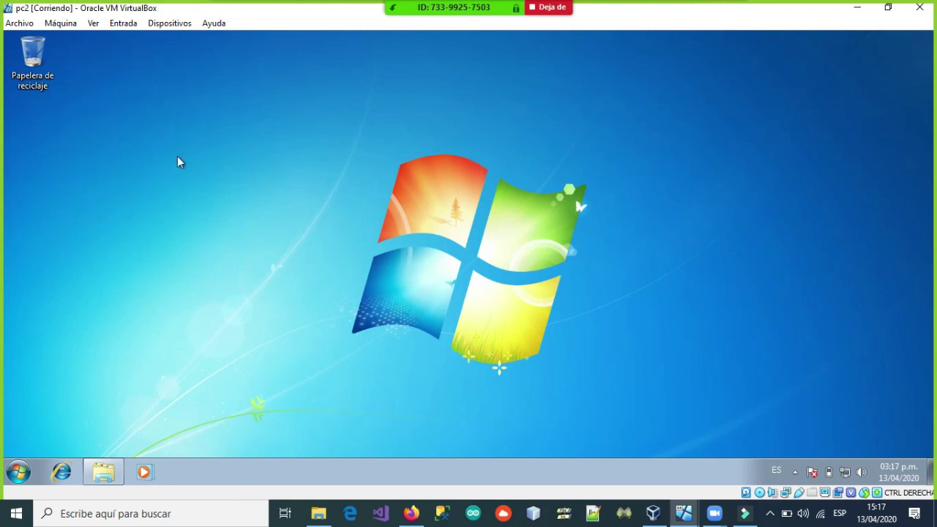
Step: Review the Adaptador 1 network settings of the pc2 virtual machine
{"action": "left_click", "coordinate": [66, 23]}
{"action": "left_click", "coordinate": [77, 43]}
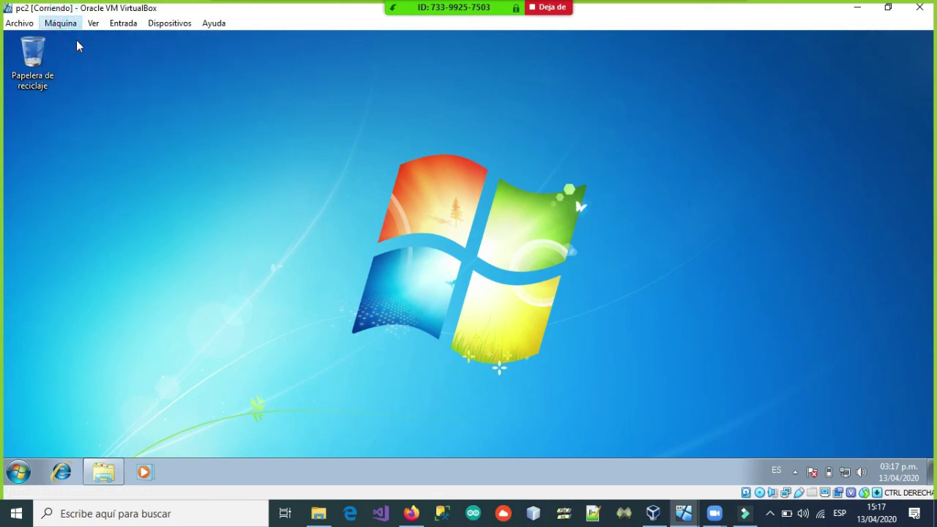
{"action": "left_click", "coordinate": [265, 228]}
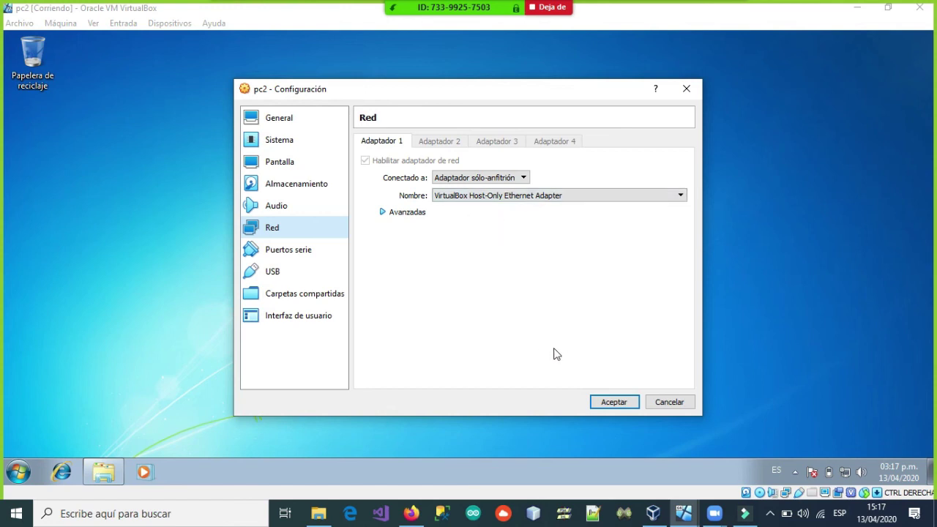
{"action": "left_click", "coordinate": [613, 402]}
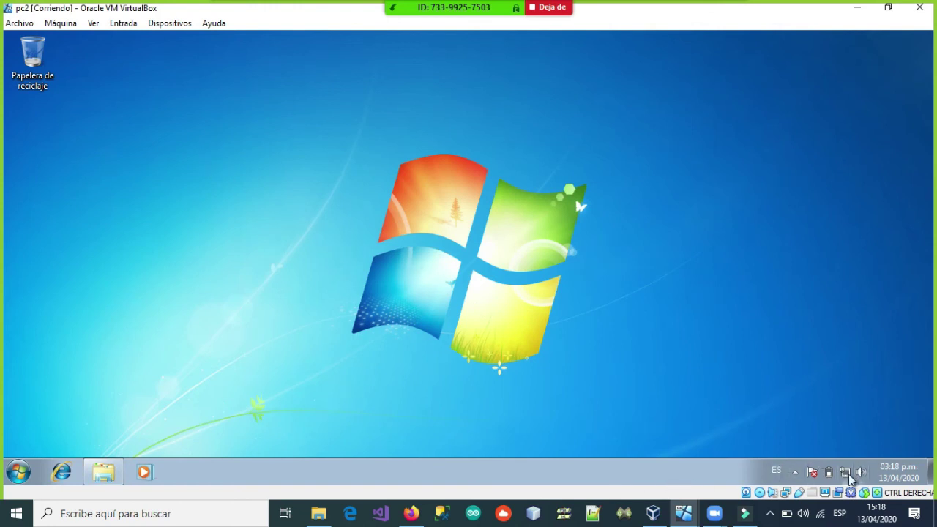
{"action": "mouse_move", "coordinate": [849, 474]}
Step: Switch to the pc1 virtual machine, sign in with the account password, and minimize the network shares window
{"action": "mouse_move", "coordinate": [684, 513]}
{"action": "left_click", "coordinate": [797, 449]}
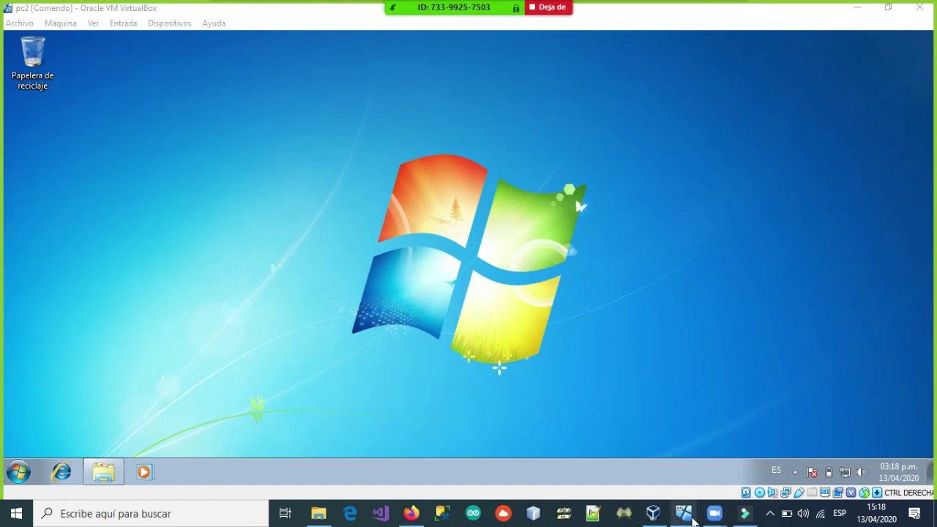
{"action": "mouse_move", "coordinate": [686, 515]}
{"action": "left_click", "coordinate": [805, 448]}
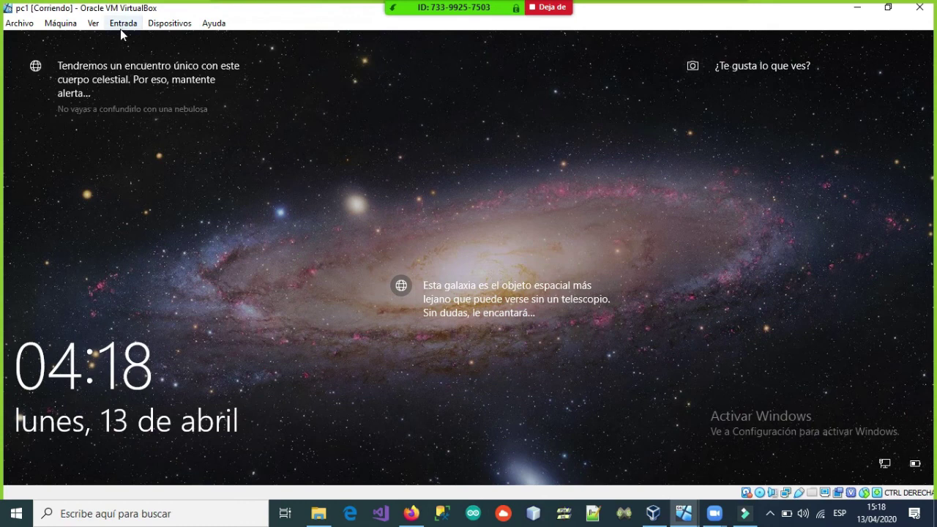
{"action": "left_click", "coordinate": [92, 25]}
{"action": "mouse_move", "coordinate": [123, 24]}
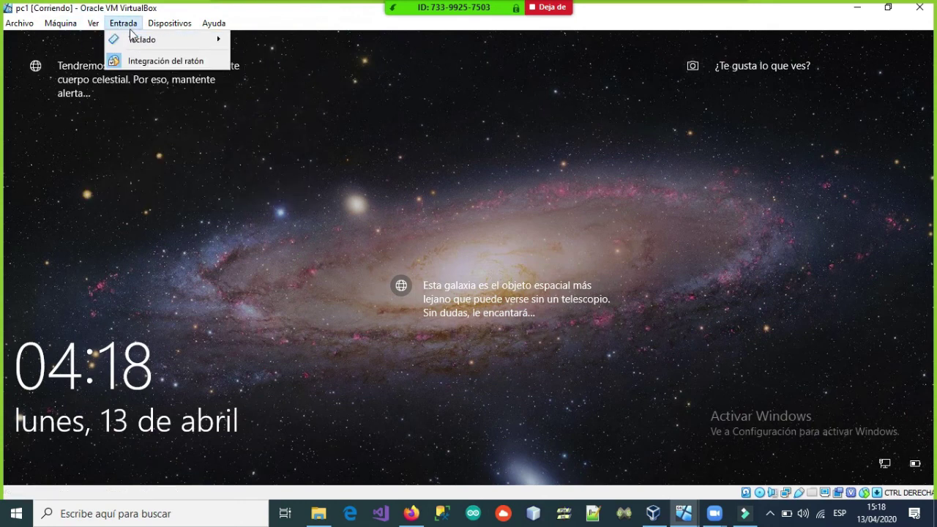
{"action": "mouse_move", "coordinate": [216, 41]}
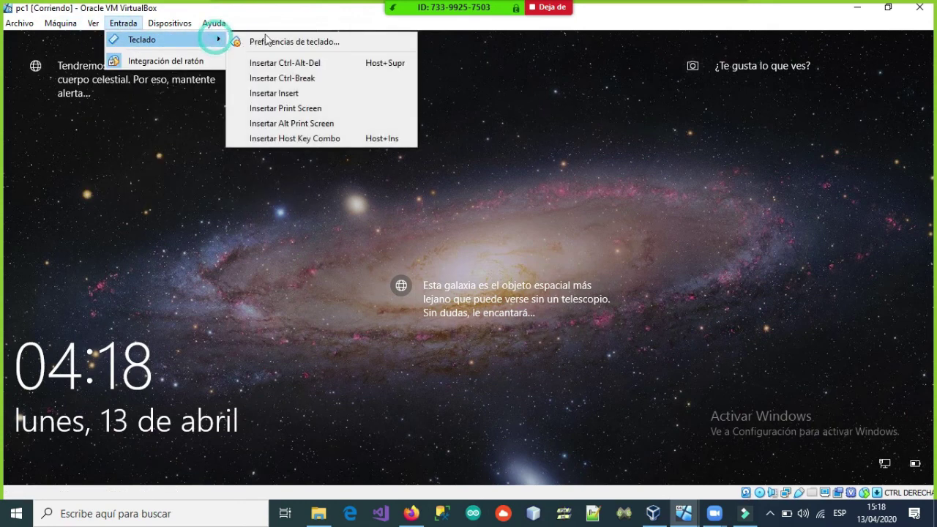
{"action": "left_click", "coordinate": [292, 63]}
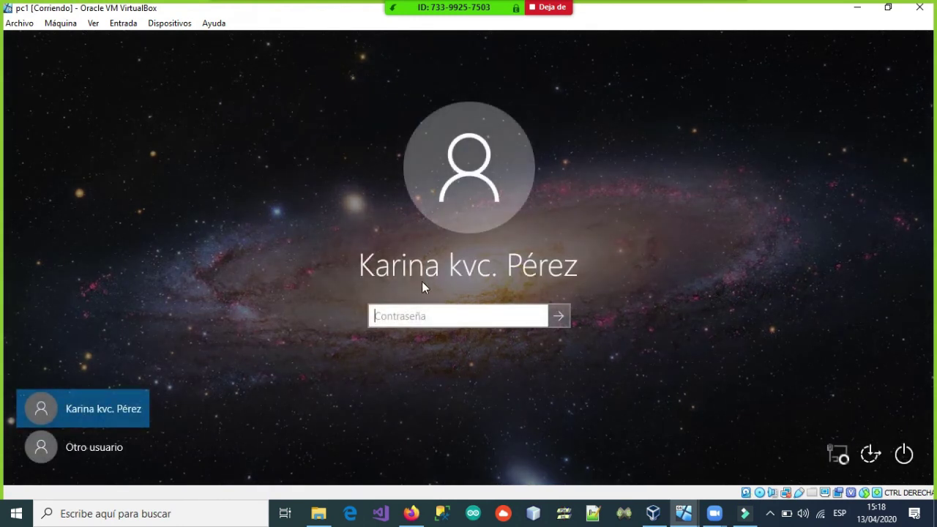
{"action": "type", "text": "****"}
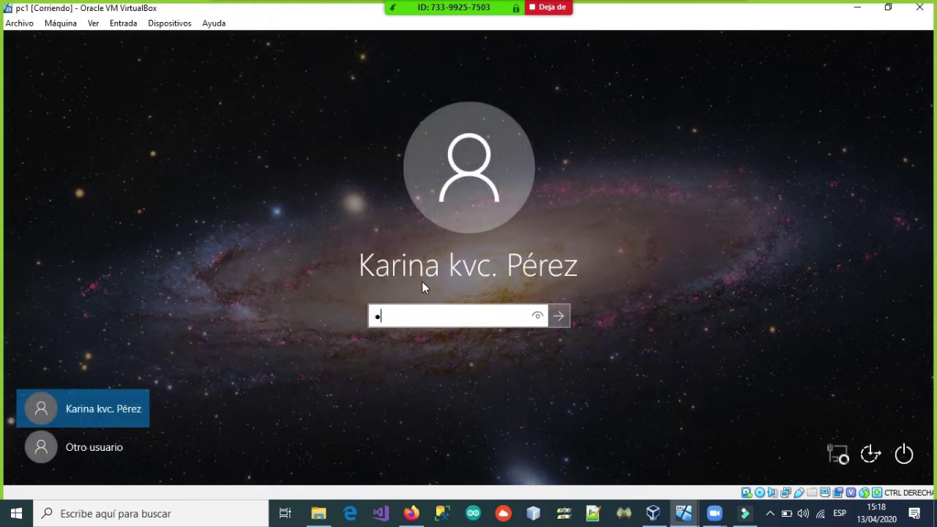
{"action": "type", "text": "******"}
{"action": "key", "text": "Return"}
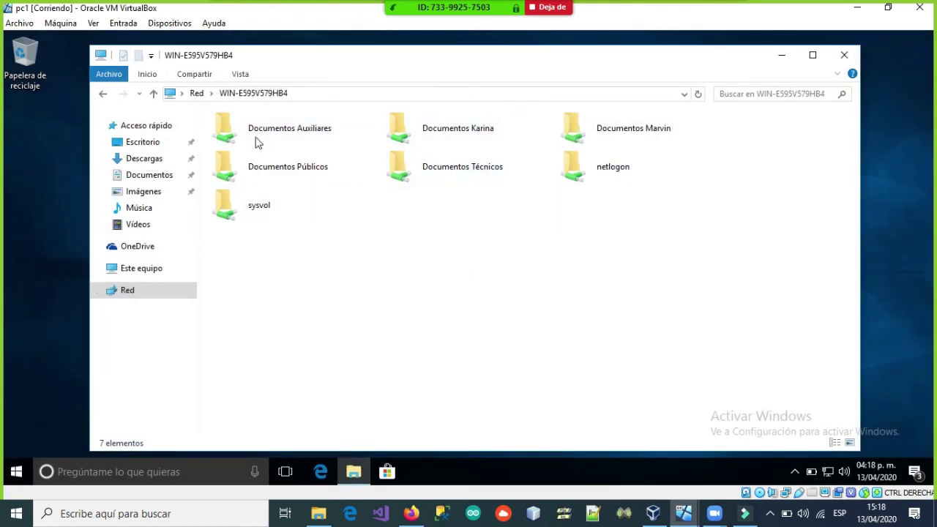
{"action": "left_click", "coordinate": [781, 55]}
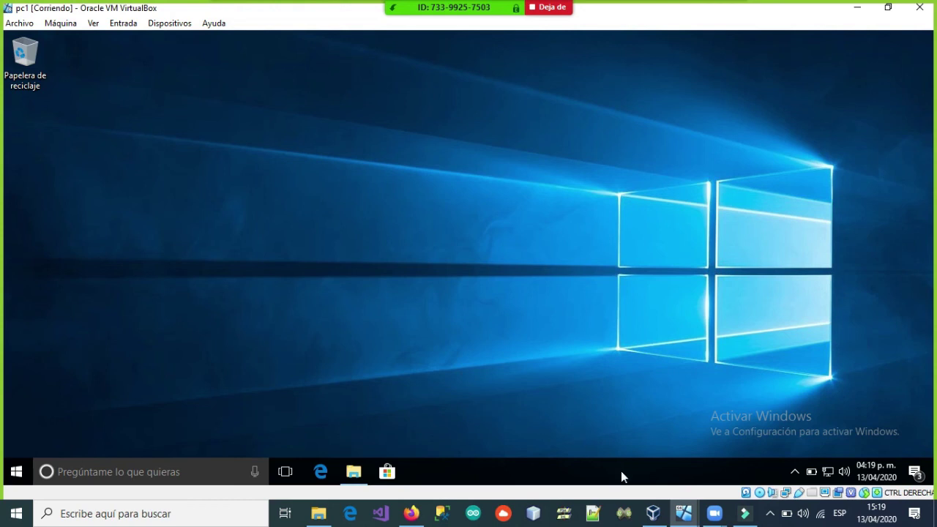
Step: Return to server2020 and examine the Auxiliares and Técnicos organizational units in Active Directory Users and Computers
{"action": "mouse_move", "coordinate": [684, 514]}
{"action": "left_click", "coordinate": [560, 456]}
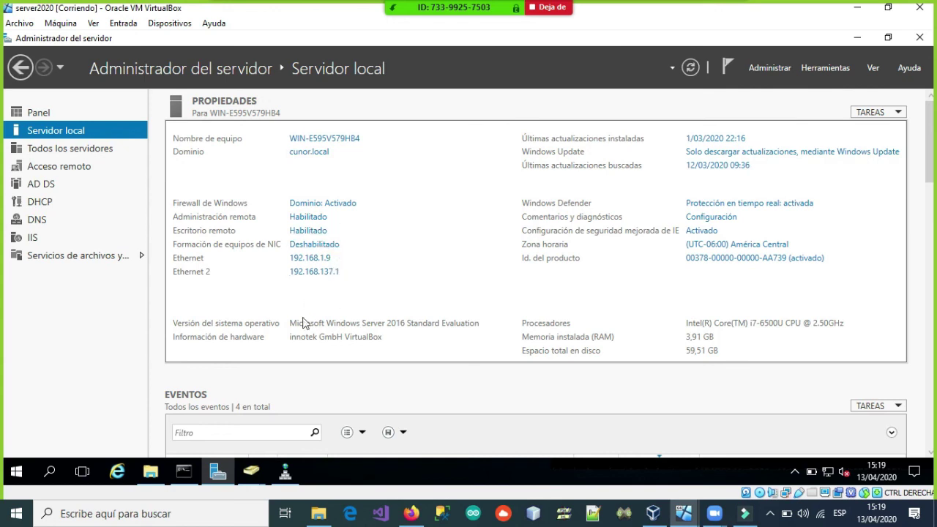
{"action": "mouse_move", "coordinate": [247, 479]}
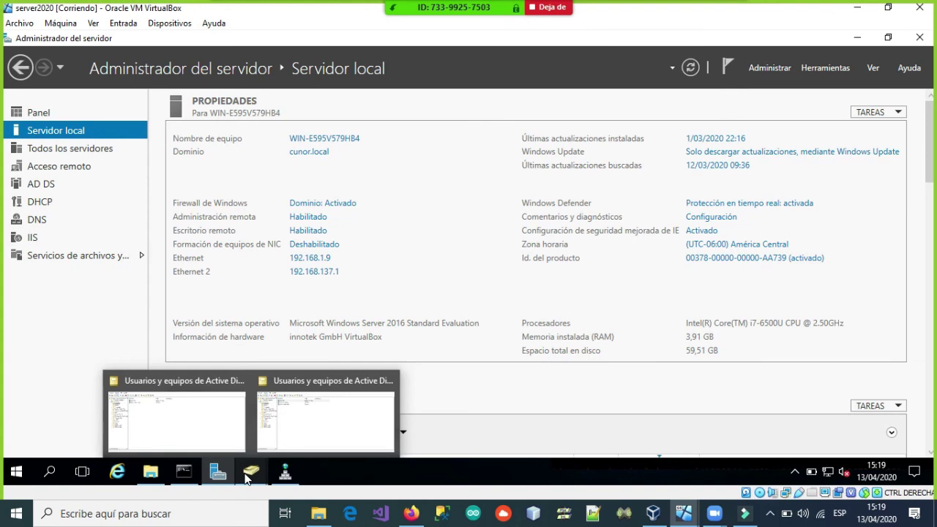
{"action": "left_click", "coordinate": [220, 432]}
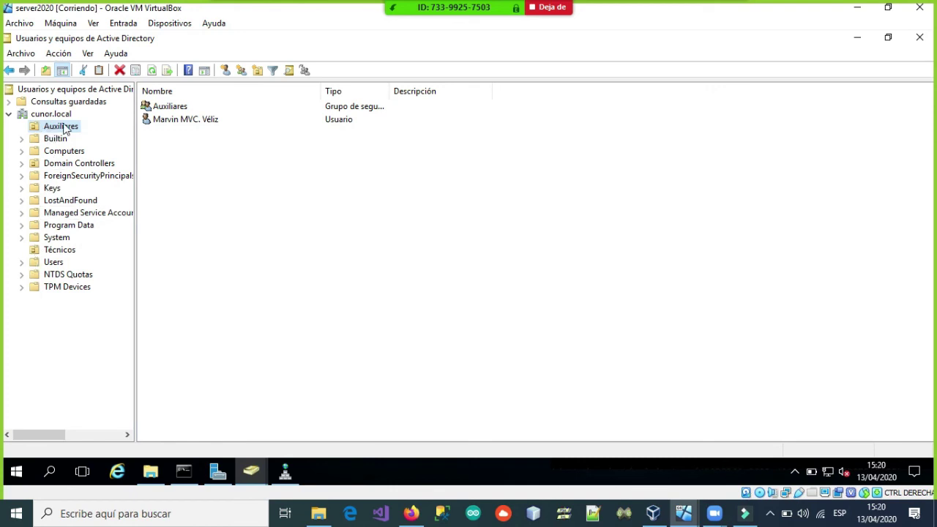
{"action": "left_click", "coordinate": [182, 123]}
{"action": "left_click", "coordinate": [59, 251]}
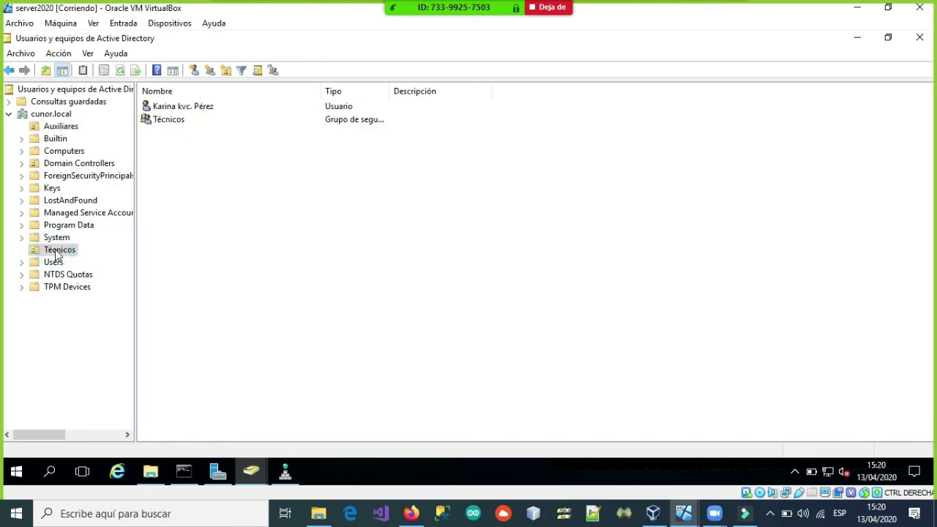
Step: Refresh the Técnicos unit and recheck the contents of cunor.local, Auxiliares and Técnicos
{"action": "left_click", "coordinate": [120, 70]}
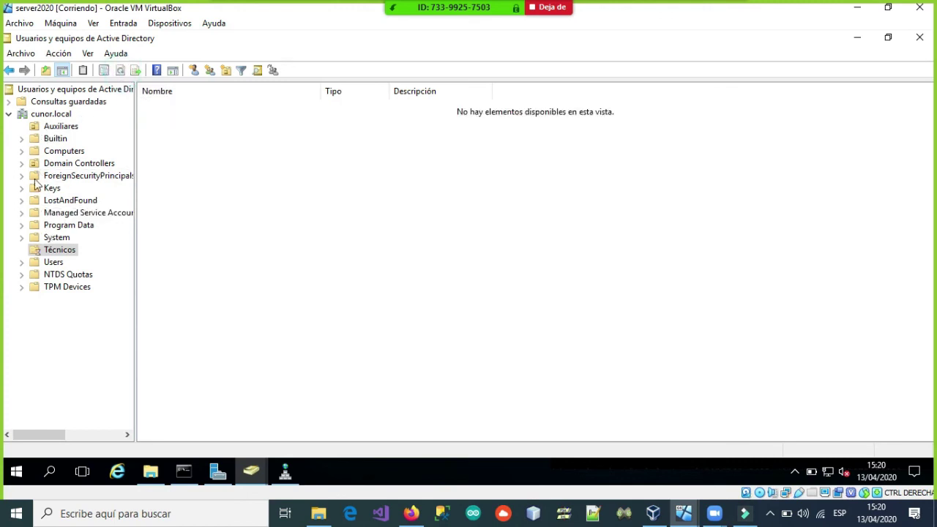
{"action": "left_click", "coordinate": [34, 115]}
{"action": "left_click", "coordinate": [37, 126]}
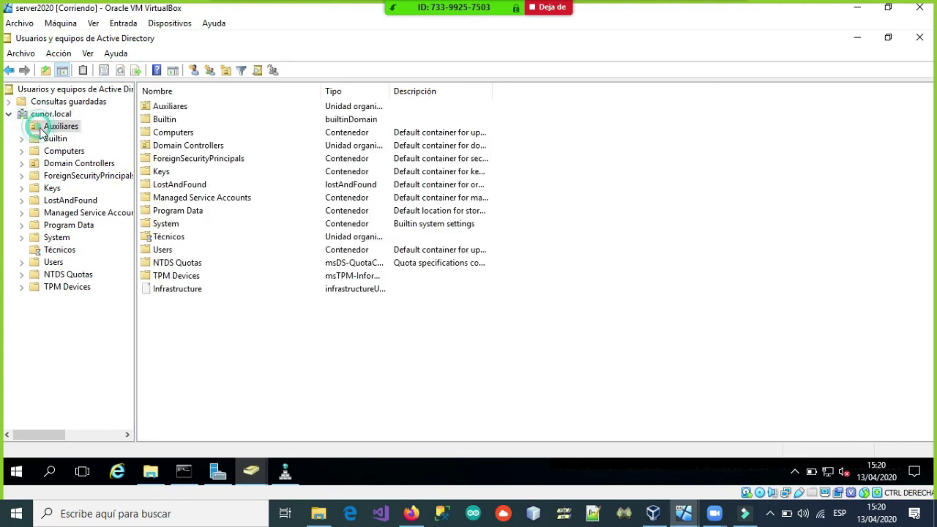
{"action": "left_click", "coordinate": [51, 252]}
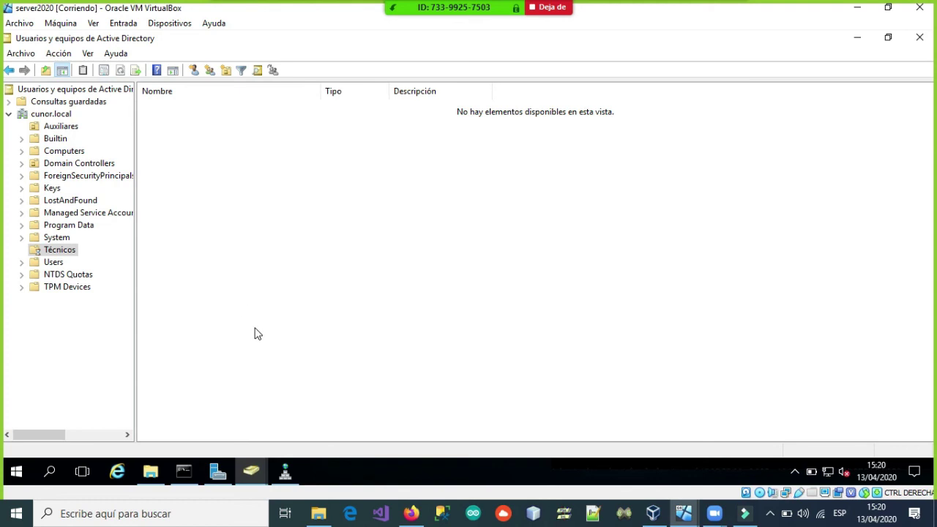
Step: Refresh the Técnicos unit and close the duplicate Active Directory Users and Computers window, keeping the one that shows Auxiliares
{"action": "key", "text": "F5"}
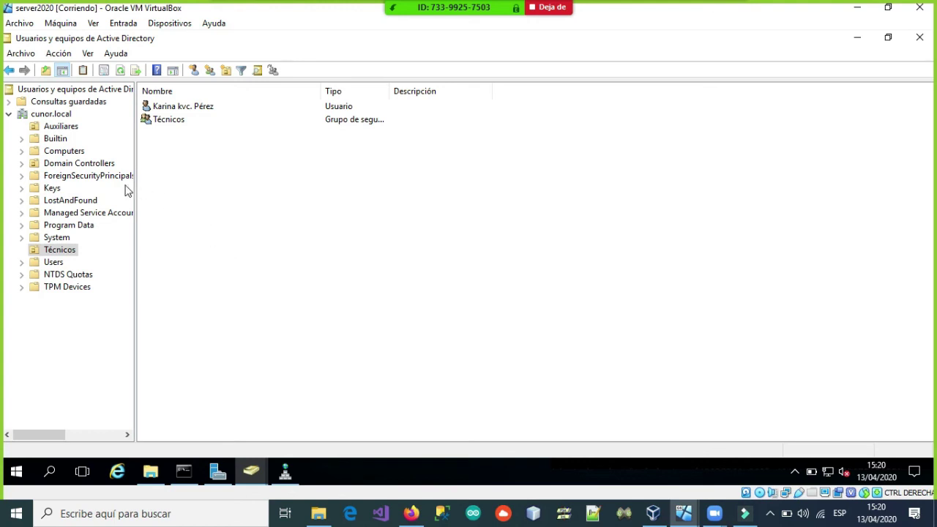
{"action": "mouse_move", "coordinate": [260, 470]}
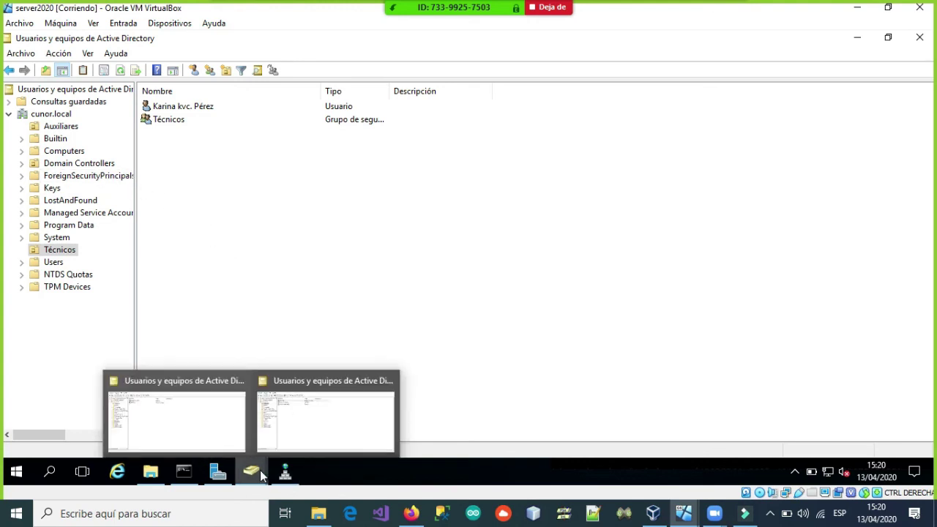
{"action": "left_click", "coordinate": [314, 435]}
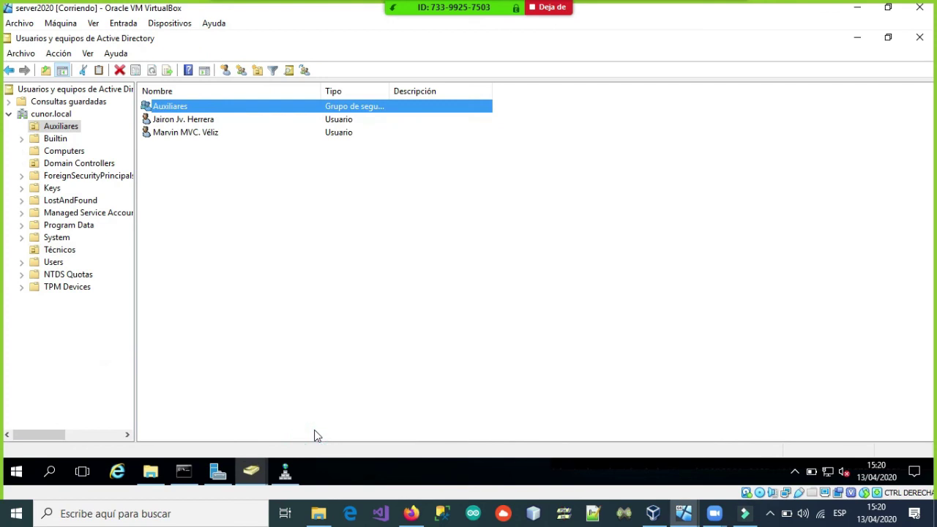
{"action": "left_click", "coordinate": [252, 470]}
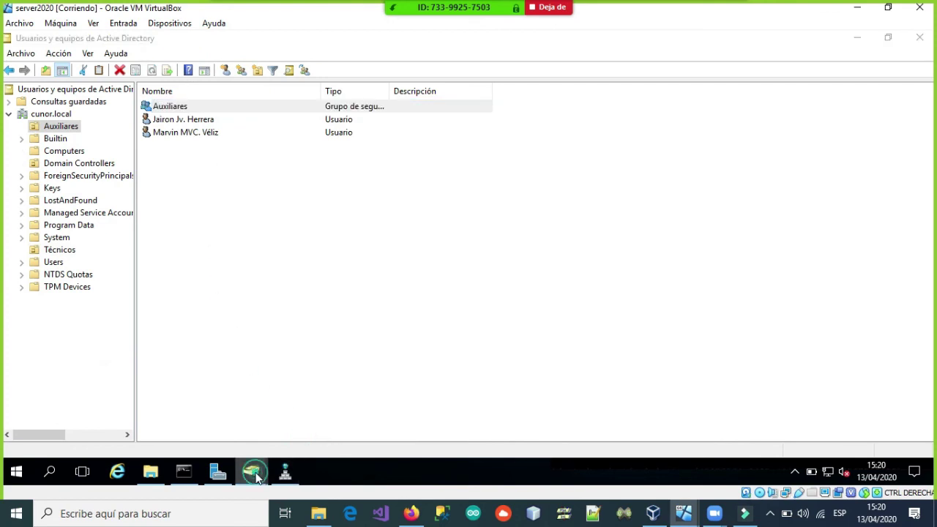
{"action": "left_click", "coordinate": [210, 434]}
{"action": "left_click", "coordinate": [923, 40]}
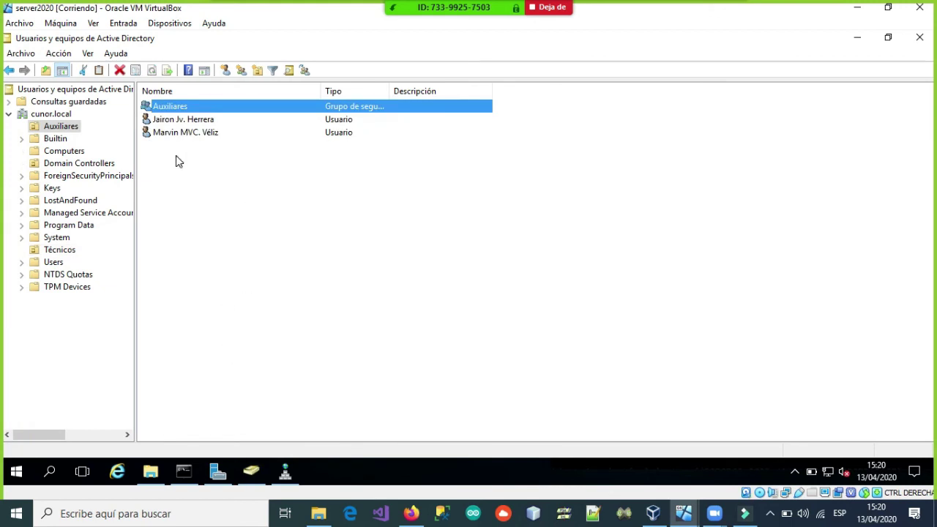
Step: Review the users and groups in the Auxiliares and Técnicos organizational units
{"action": "left_click", "coordinate": [60, 128]}
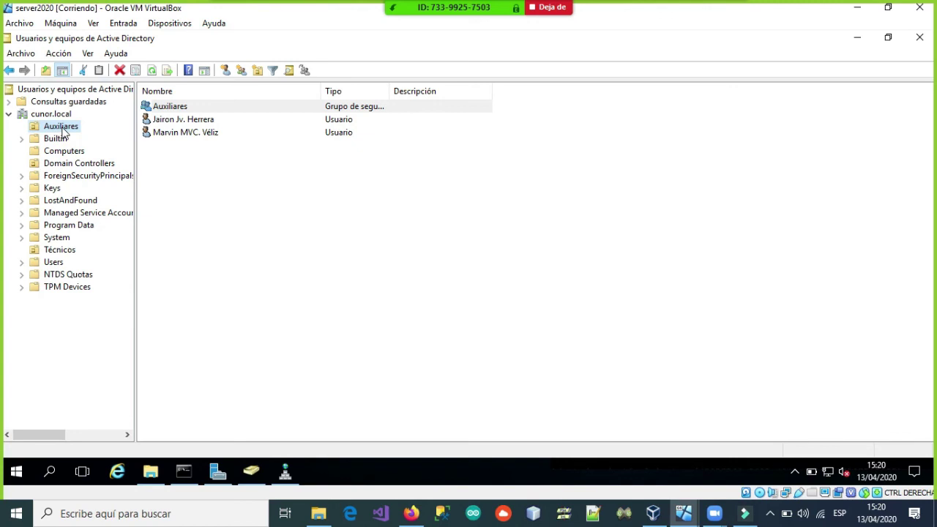
{"action": "left_click", "coordinate": [168, 121]}
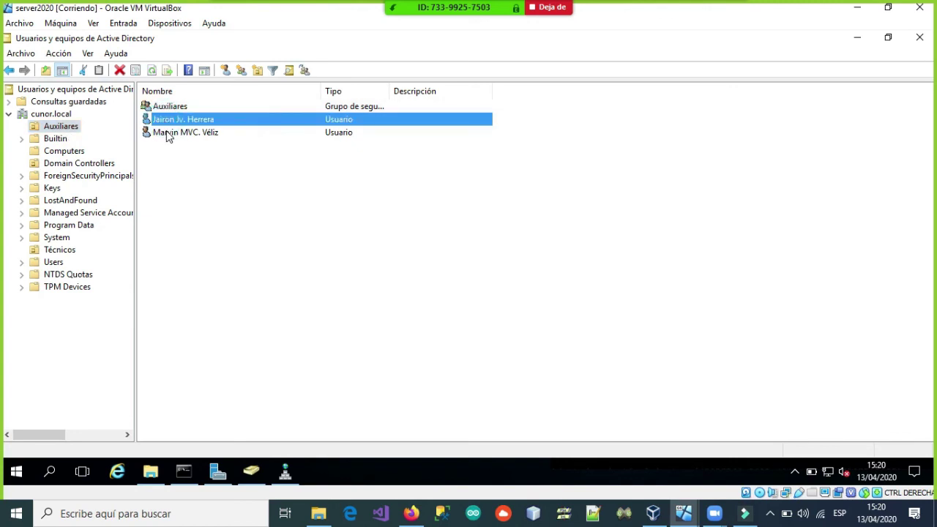
{"action": "left_click", "coordinate": [180, 133]}
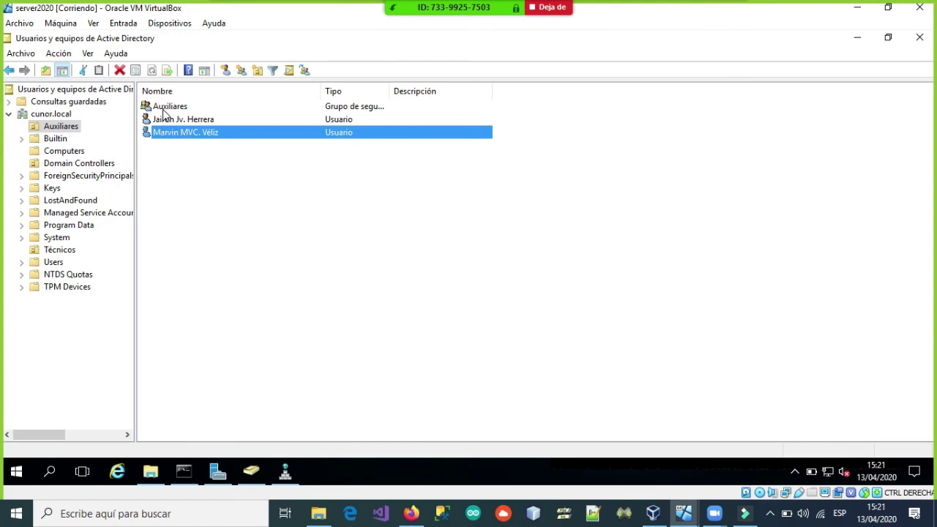
{"action": "left_click", "coordinate": [46, 251]}
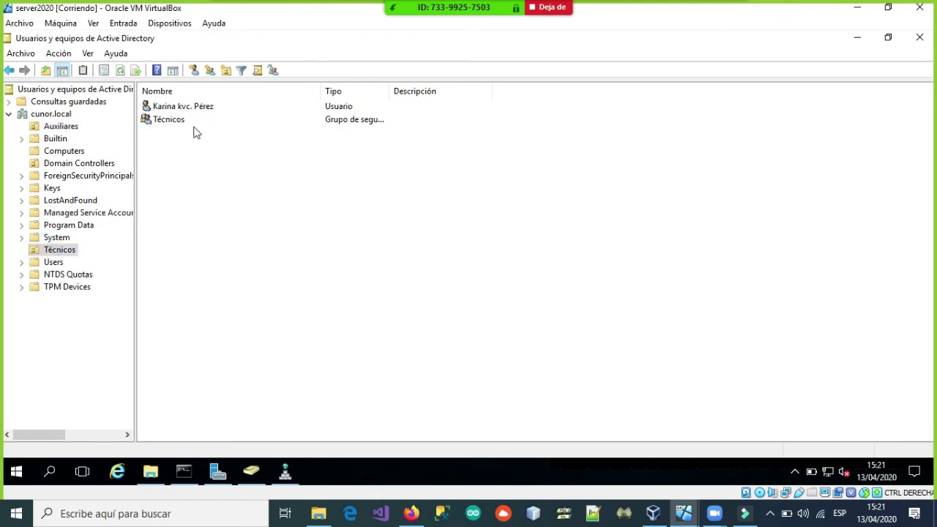
Step: Start a new user in the Técnicos unit, entering the first name, initials, surname and logon name
{"action": "right_click", "coordinate": [66, 252]}
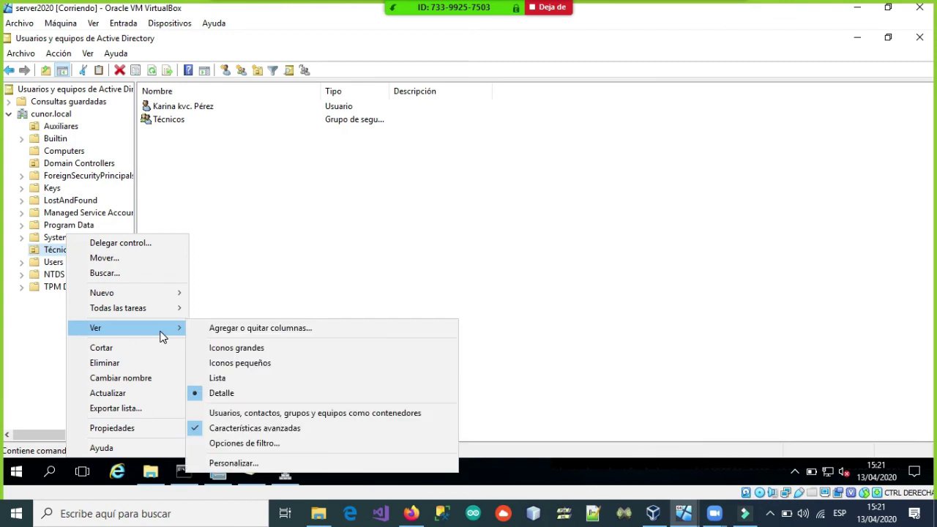
{"action": "mouse_move", "coordinate": [156, 293]}
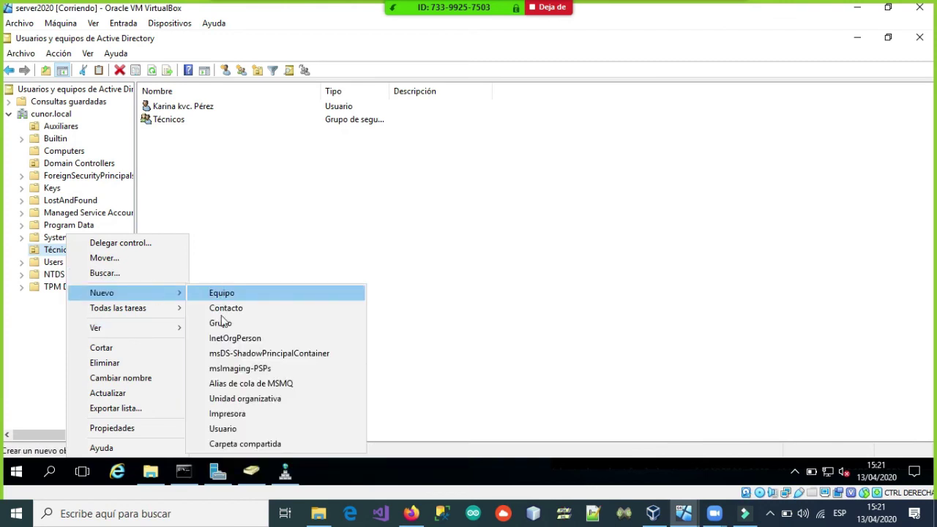
{"action": "left_click", "coordinate": [222, 429]}
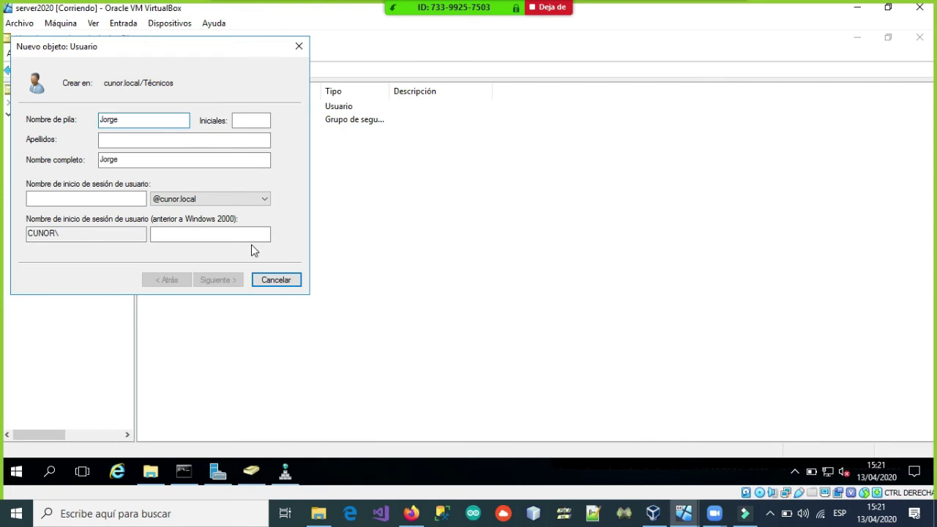
{"action": "left_click", "coordinate": [252, 121]}
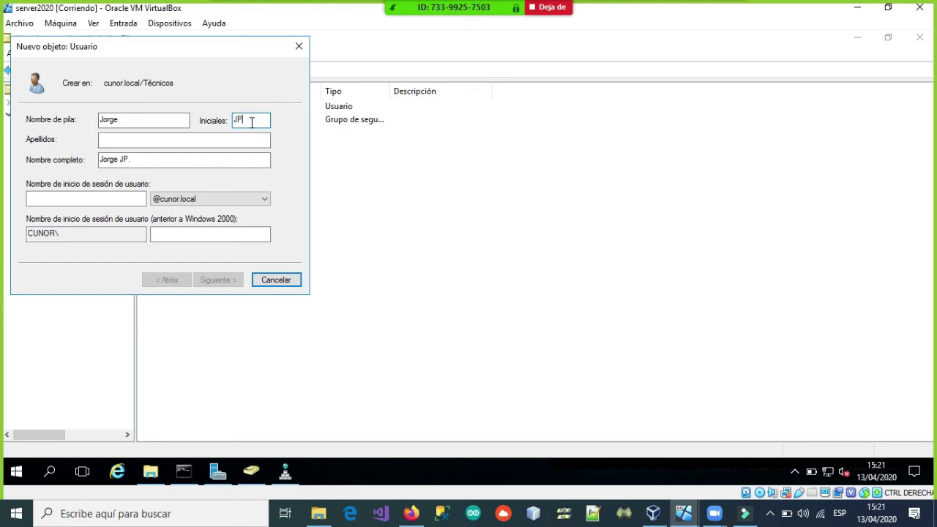
{"action": "left_click", "coordinate": [208, 139]}
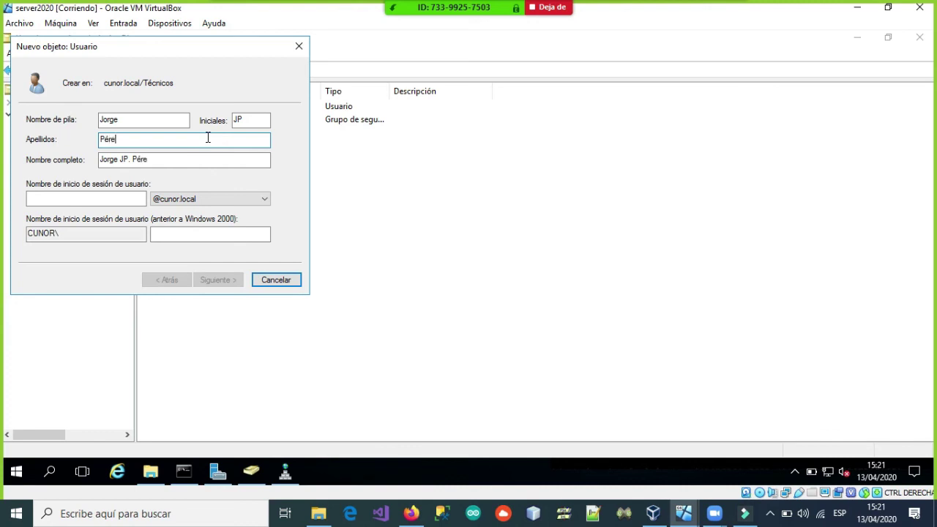
{"action": "left_click", "coordinate": [126, 200]}
{"action": "type", "text": "Jorge"}
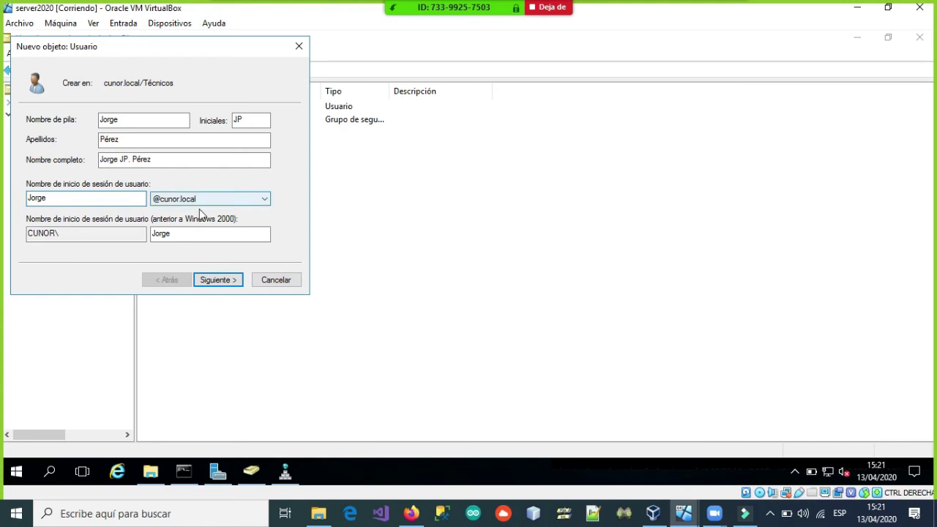
{"action": "left_click", "coordinate": [203, 281]}
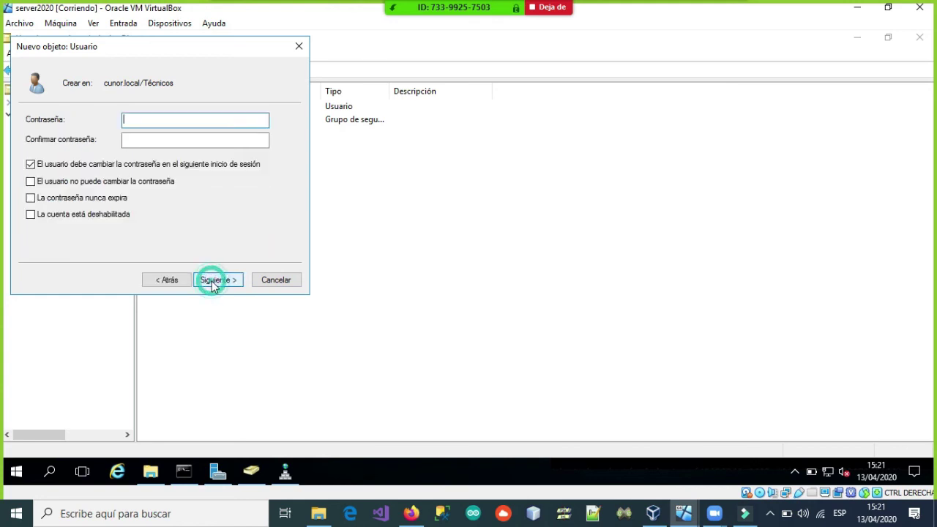
Step: Enter and confirm the account password, turn off the forced change at next logon, set it to never expire, and create the user
{"action": "left_click", "coordinate": [142, 144]}
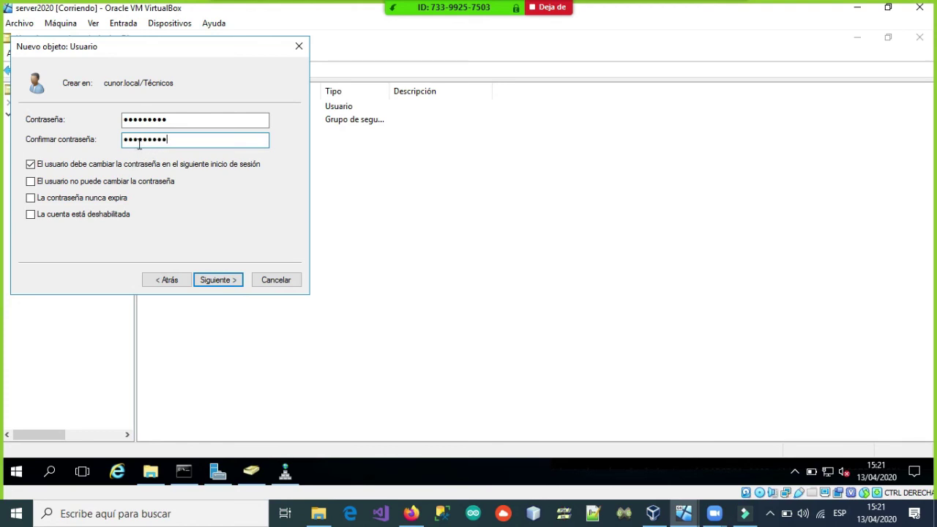
{"action": "left_click", "coordinate": [31, 164]}
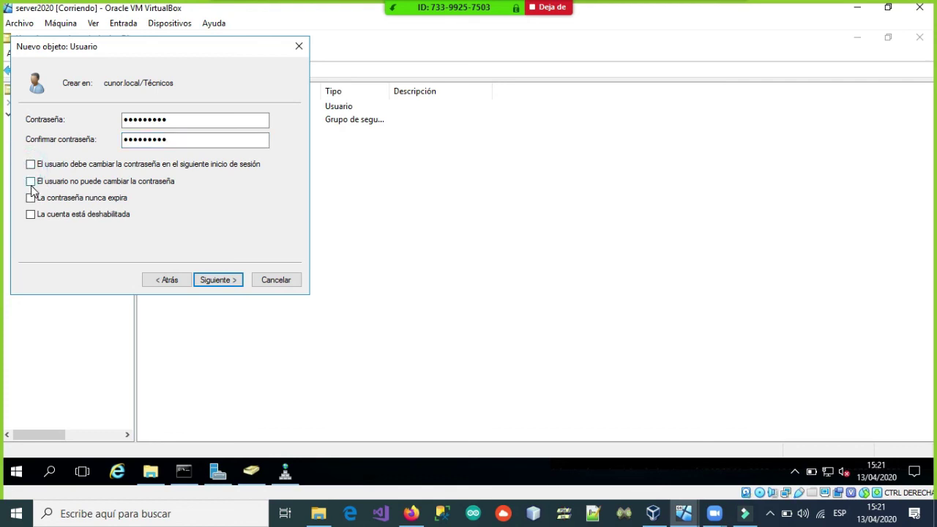
{"action": "left_click", "coordinate": [31, 198]}
{"action": "left_click", "coordinate": [164, 50]}
{"action": "left_click_drag", "start_coordinate": [164, 51], "coordinate": [378, 168]}
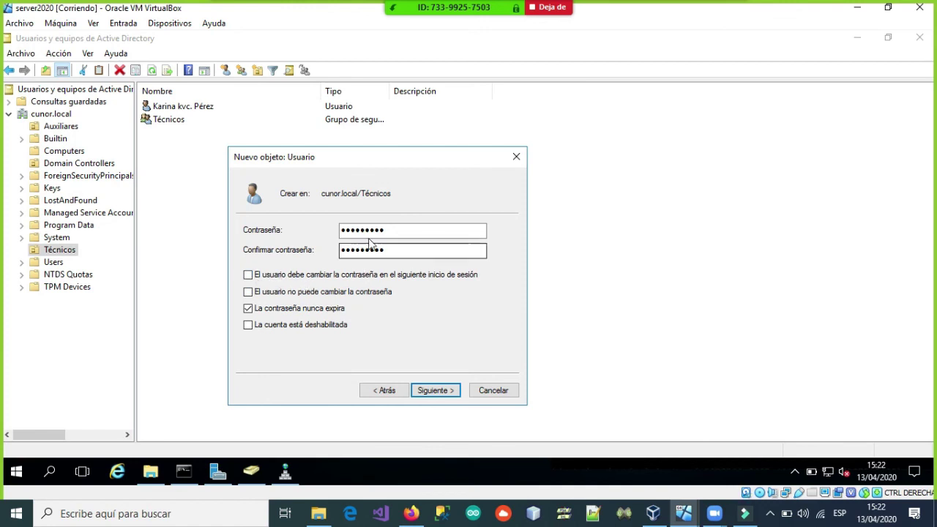
{"action": "left_click", "coordinate": [425, 391]}
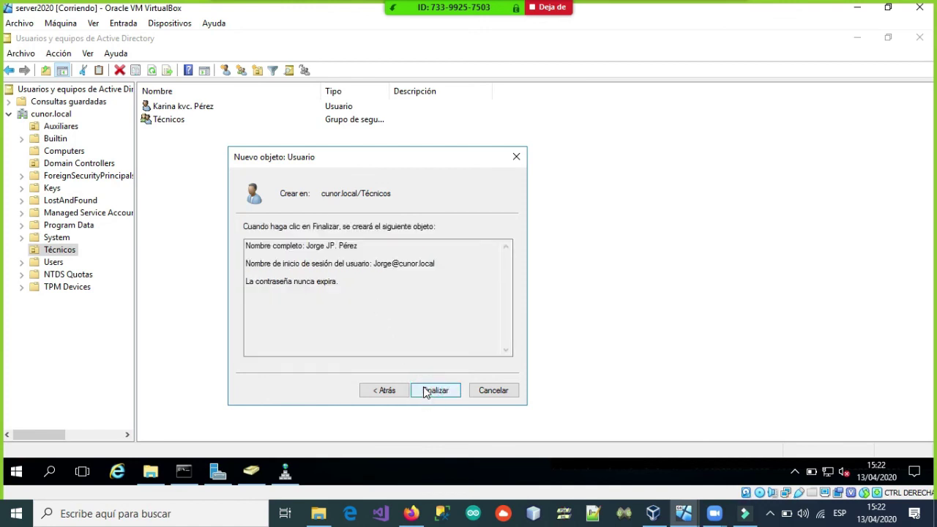
{"action": "left_click", "coordinate": [429, 392]}
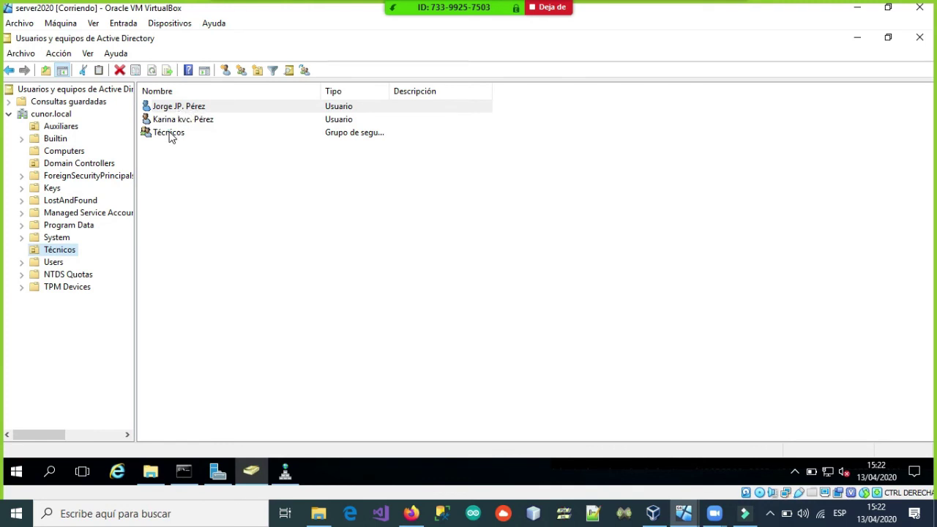
Step: Add the new user as a member of the Técnicos security group and save the group's properties
{"action": "left_click", "coordinate": [171, 134]}
{"action": "right_click", "coordinate": [170, 138]}
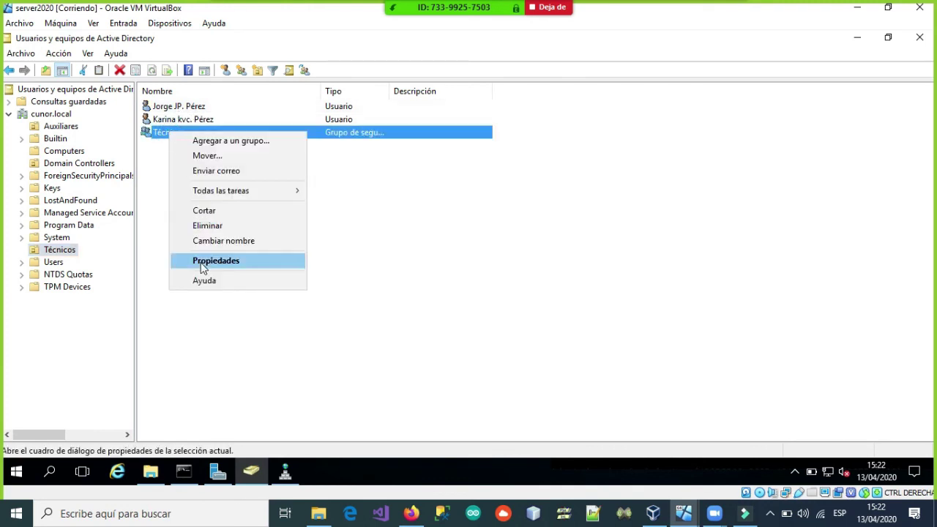
{"action": "left_click", "coordinate": [203, 262]}
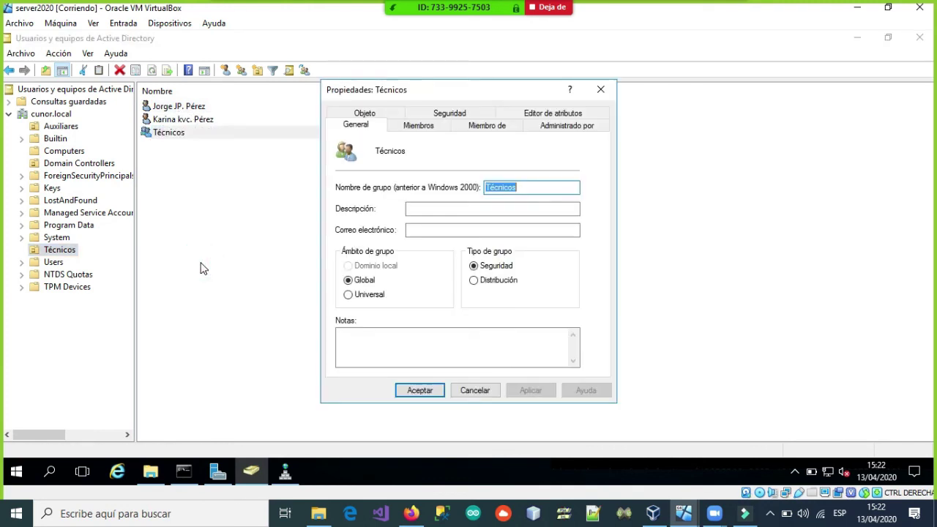
{"action": "left_click", "coordinate": [419, 126]}
{"action": "left_click", "coordinate": [361, 349]}
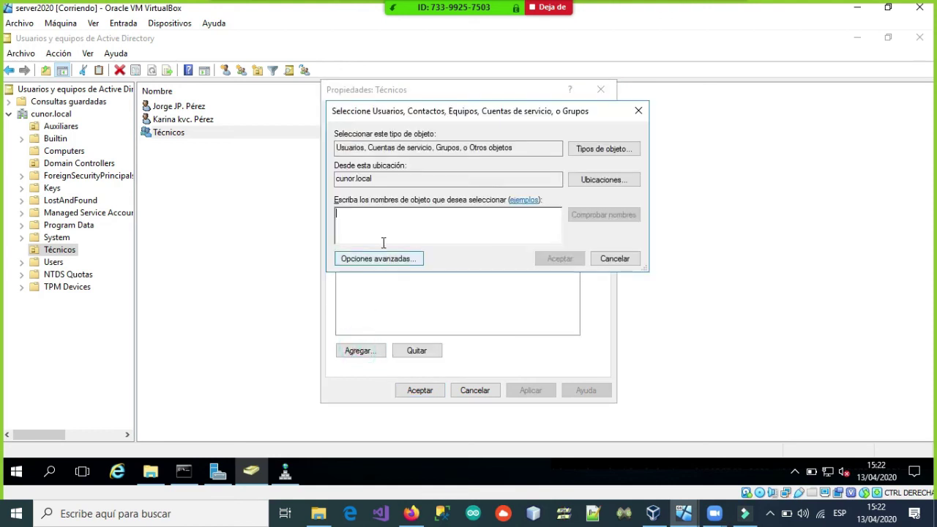
{"action": "type", "text": "Jorge"}
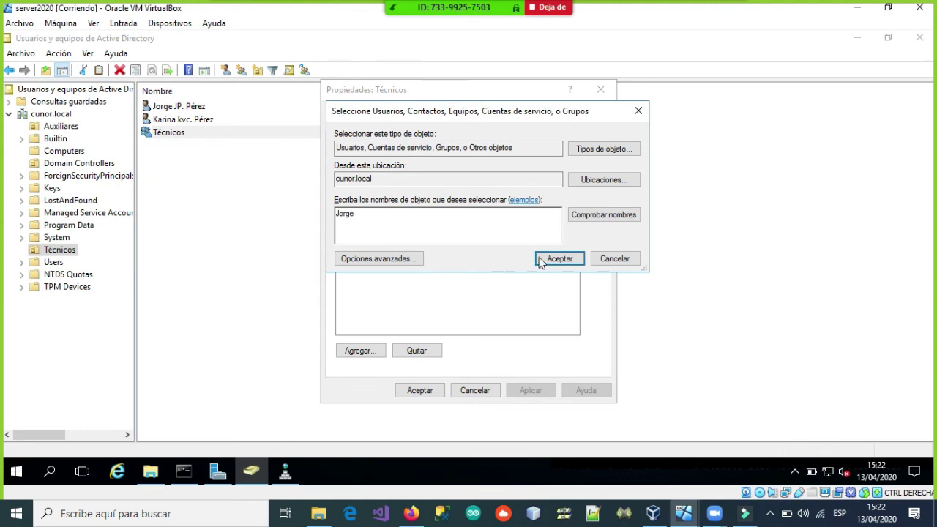
{"action": "left_click", "coordinate": [558, 259]}
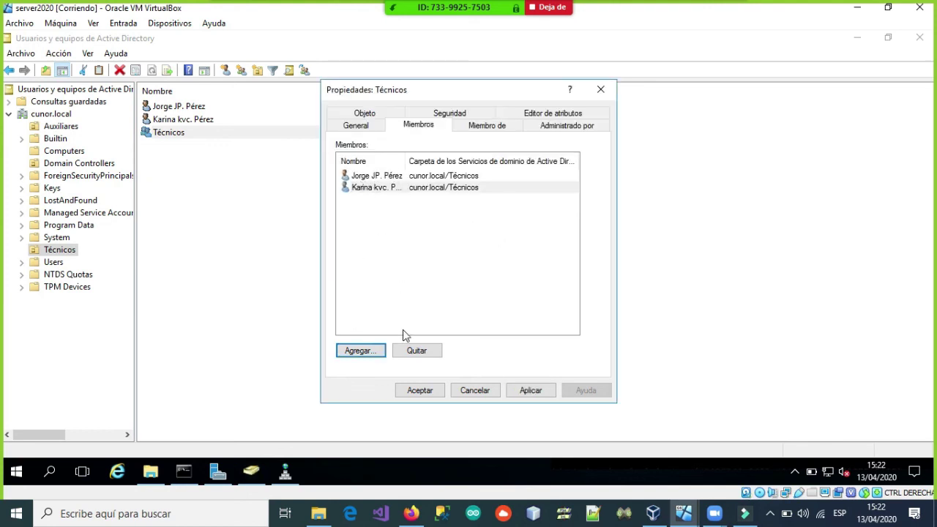
{"action": "left_click", "coordinate": [422, 390]}
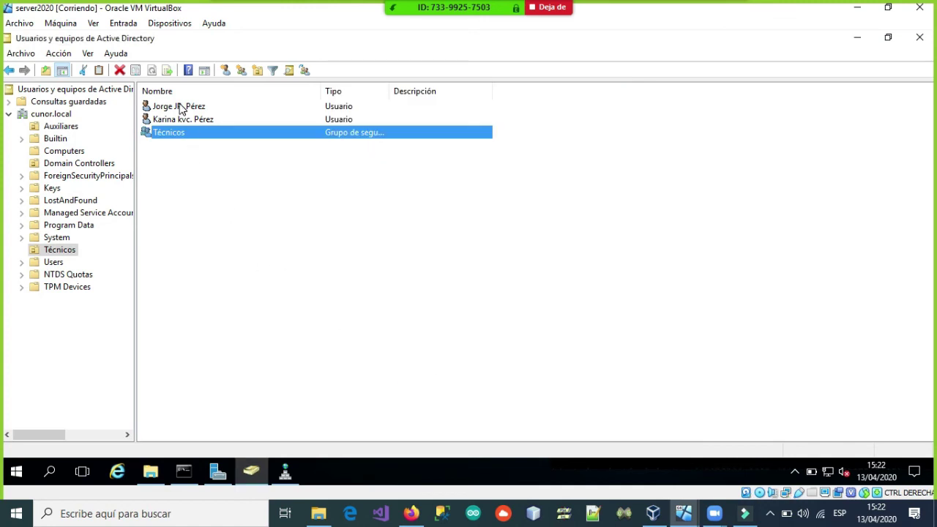
Step: Check the Auxiliares unit, switch to the pc2 virtual machine, and close its open Explorer window
{"action": "left_click", "coordinate": [51, 131]}
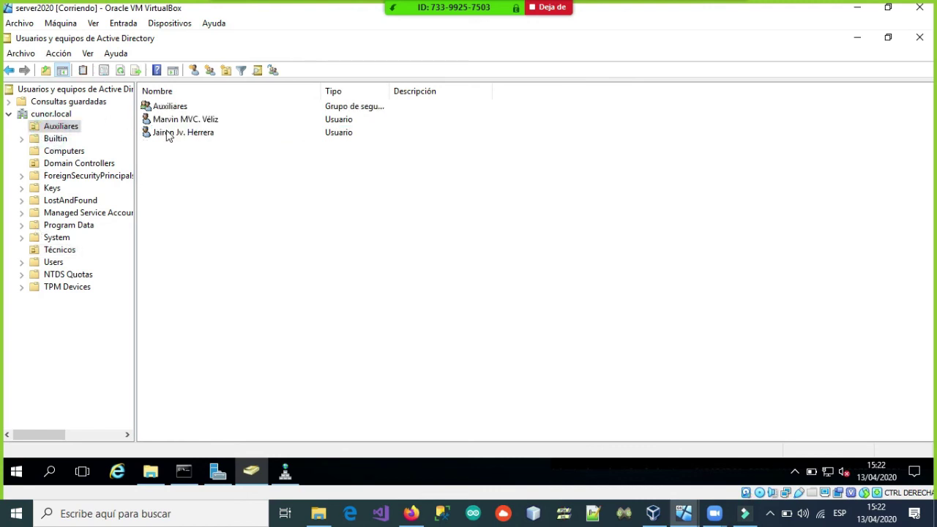
{"action": "left_click", "coordinate": [687, 515]}
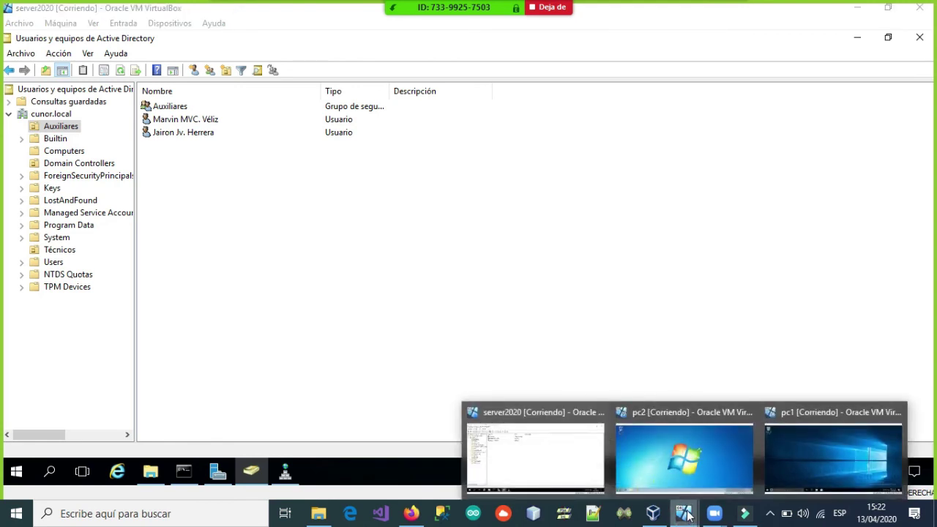
{"action": "left_click", "coordinate": [679, 463]}
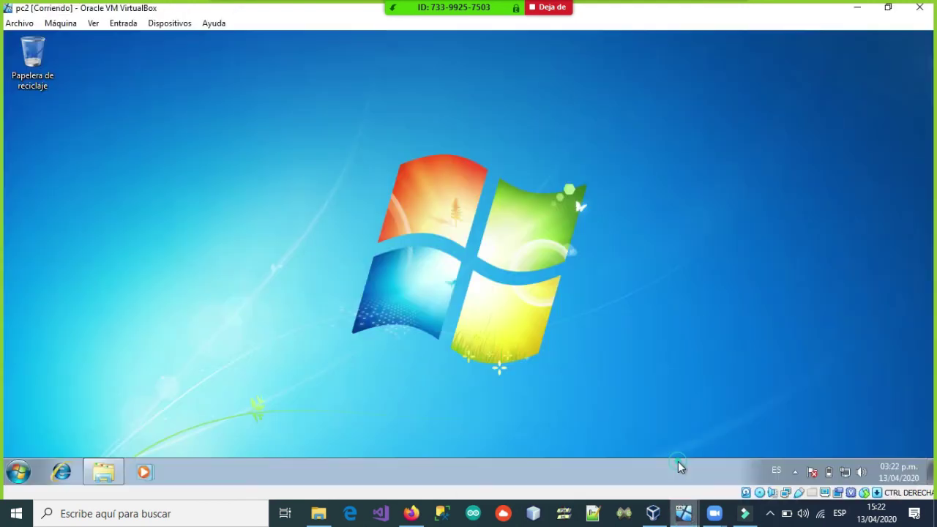
{"action": "left_click", "coordinate": [92, 473]}
{"action": "left_click", "coordinate": [747, 56]}
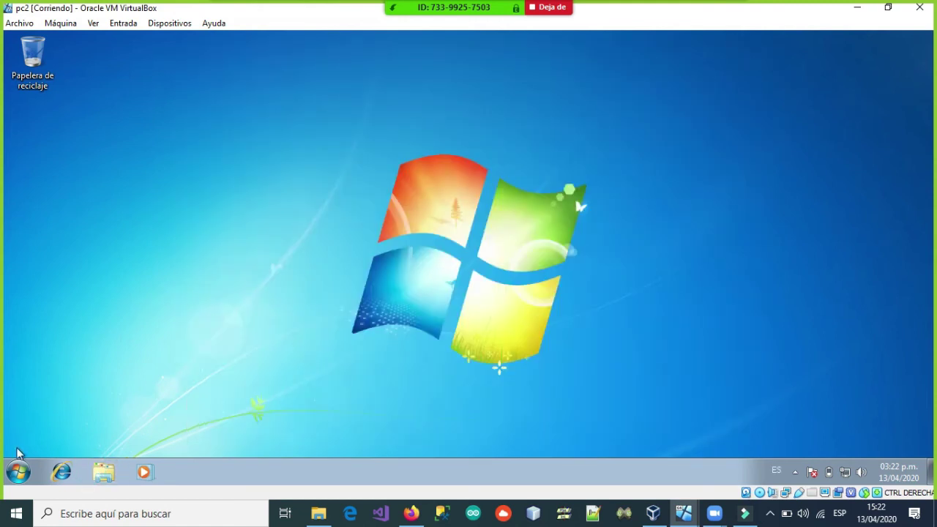
Step: Sign out of the current Windows session on pc2 and bring up its password sign-in screen
{"action": "left_click", "coordinate": [18, 473]}
{"action": "left_click", "coordinate": [237, 438]}
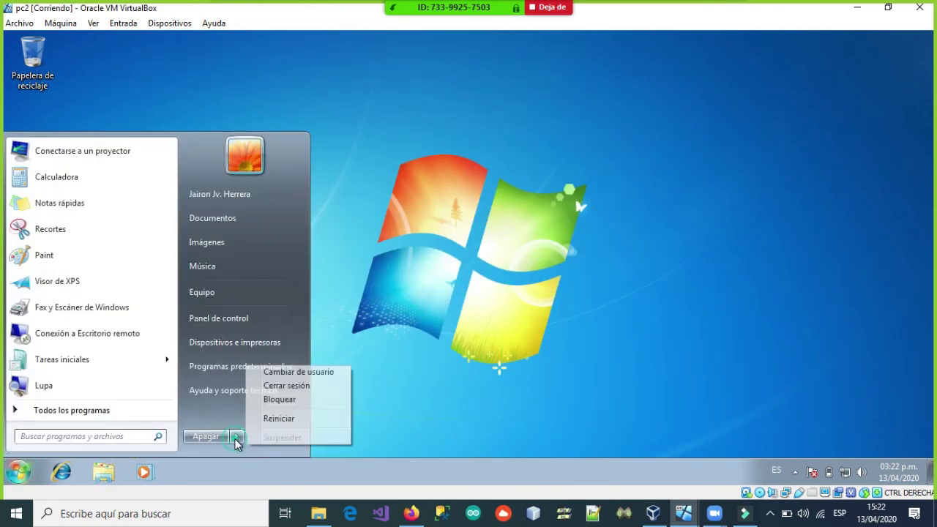
{"action": "left_click", "coordinate": [265, 387]}
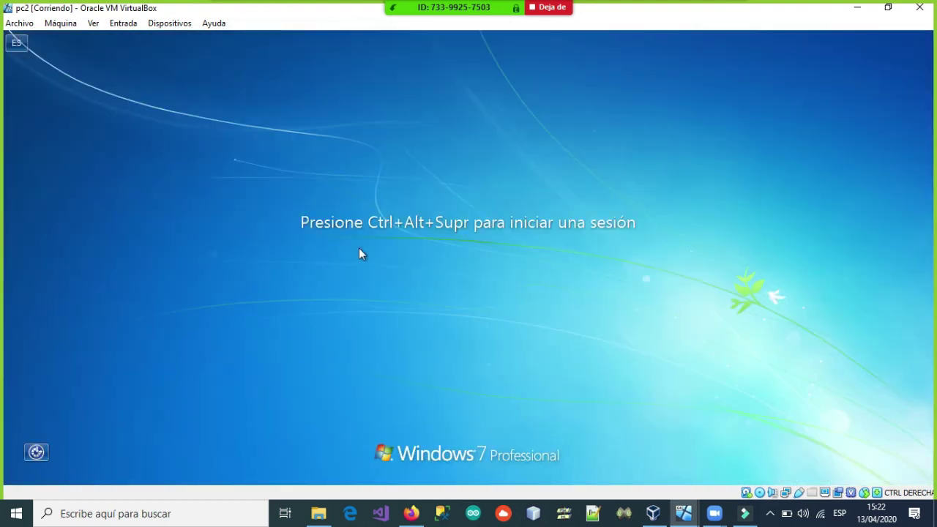
{"action": "left_click", "coordinate": [130, 24]}
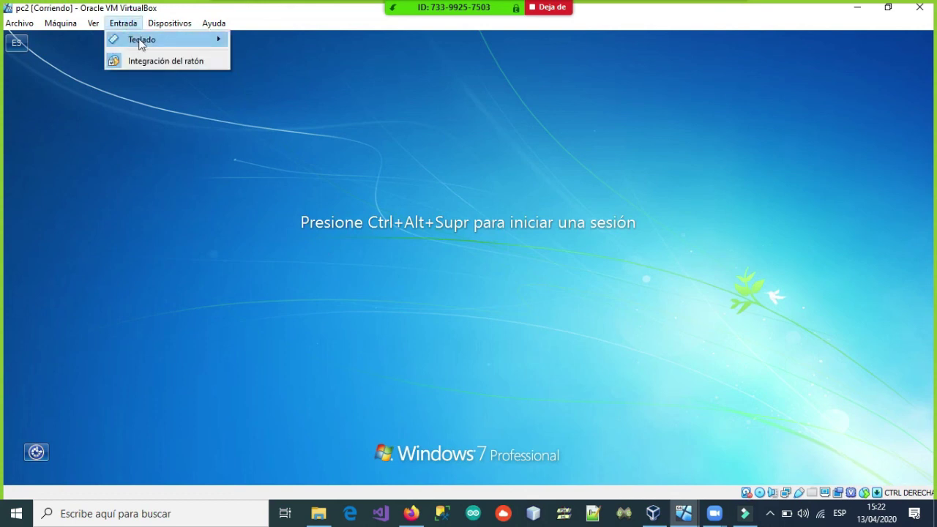
{"action": "mouse_move", "coordinate": [142, 40]}
{"action": "left_click", "coordinate": [270, 65]}
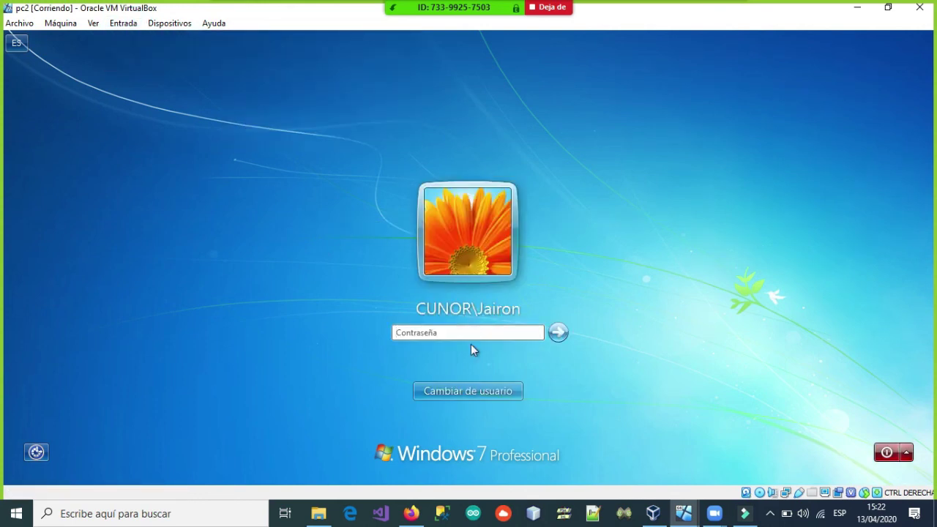
Step: Sign in to pc2 as another user with the new Técnicos member's user name and password, and check the signed-in account name
{"action": "left_click", "coordinate": [462, 395]}
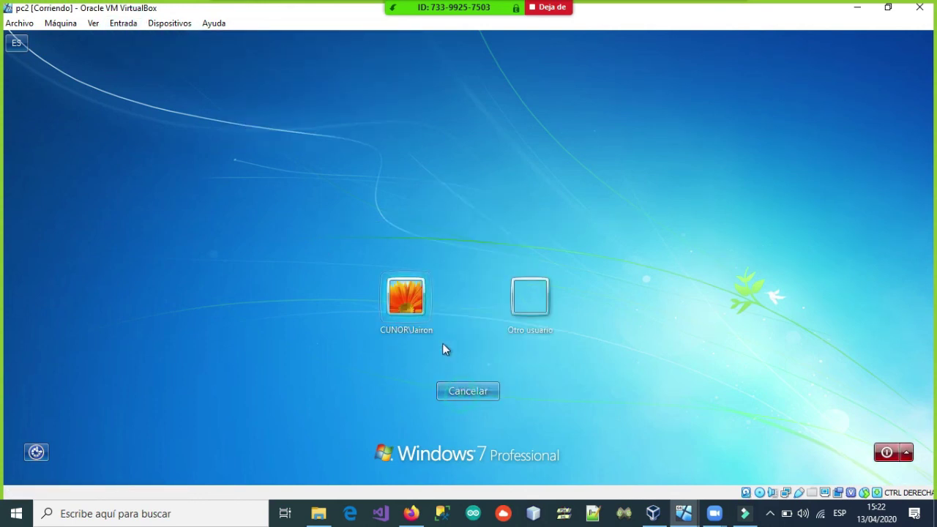
{"action": "left_click", "coordinate": [523, 310]}
{"action": "type", "text": "Jorge"}
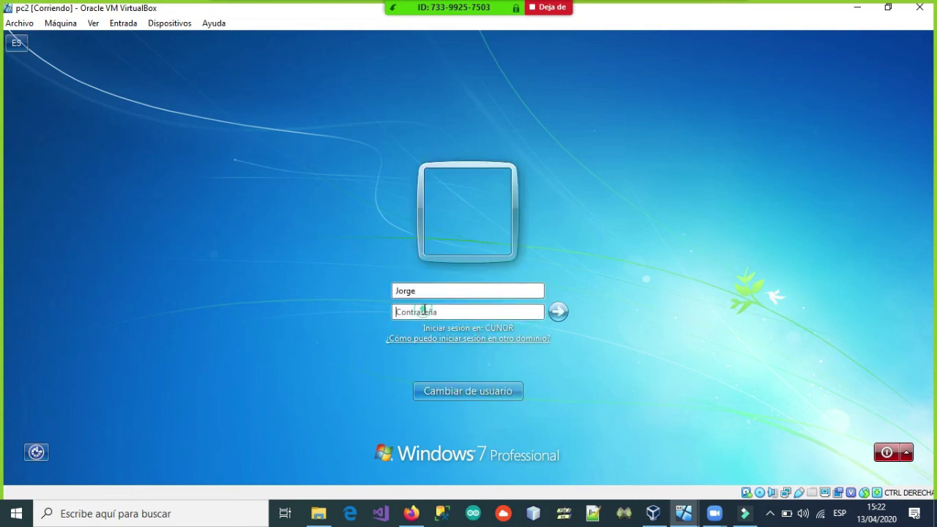
{"action": "left_click", "coordinate": [425, 311]}
{"action": "type", "text": "a"}
{"action": "key", "text": "Return"}
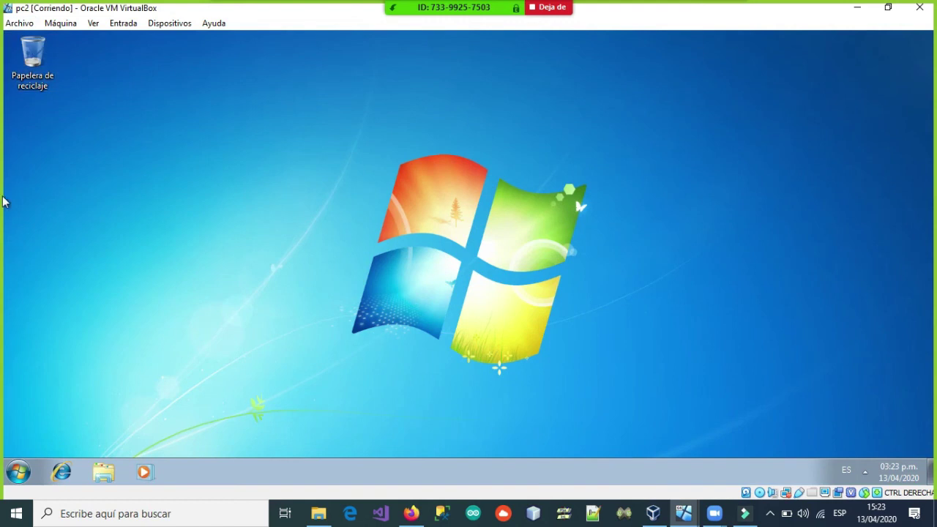
{"action": "left_click", "coordinate": [19, 473]}
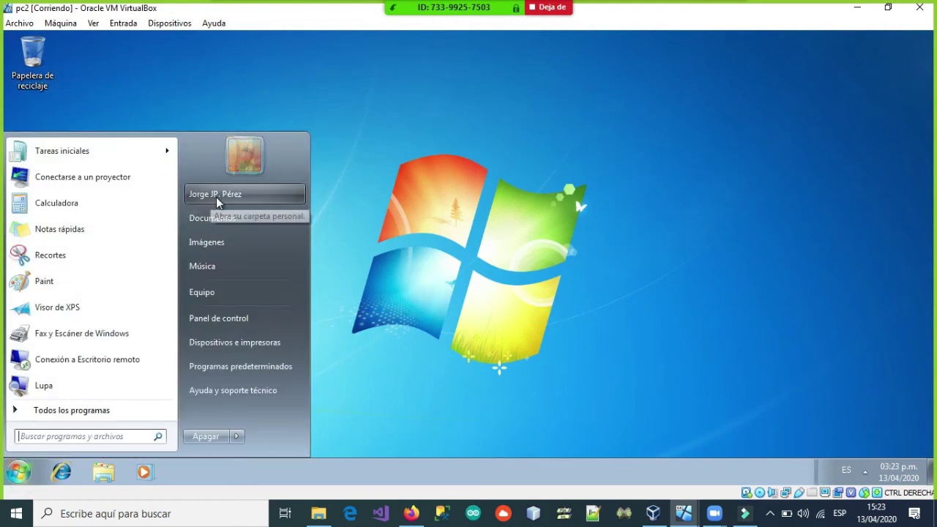
{"action": "left_click", "coordinate": [445, 227]}
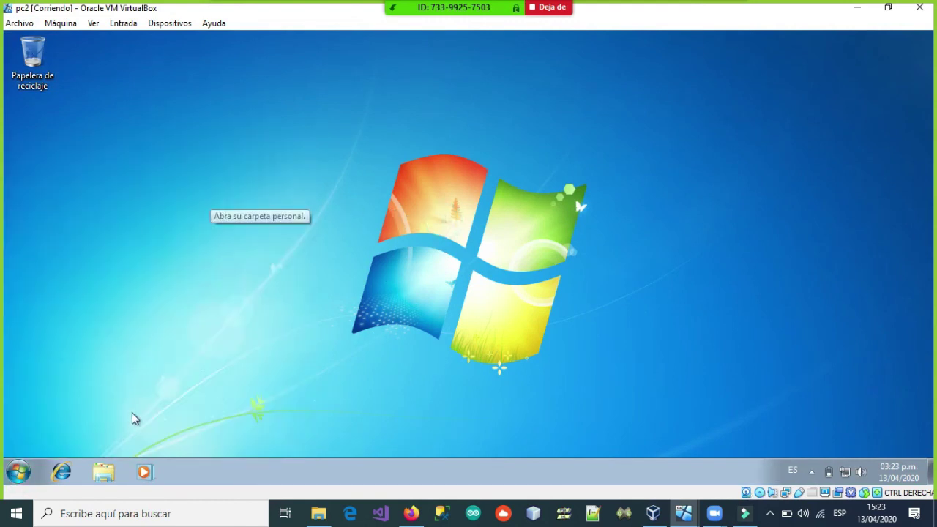
Step: Browse the network to the server WIN-E595V579HB4 and open its Documentos Públicos shared folder
{"action": "left_click", "coordinate": [99, 474]}
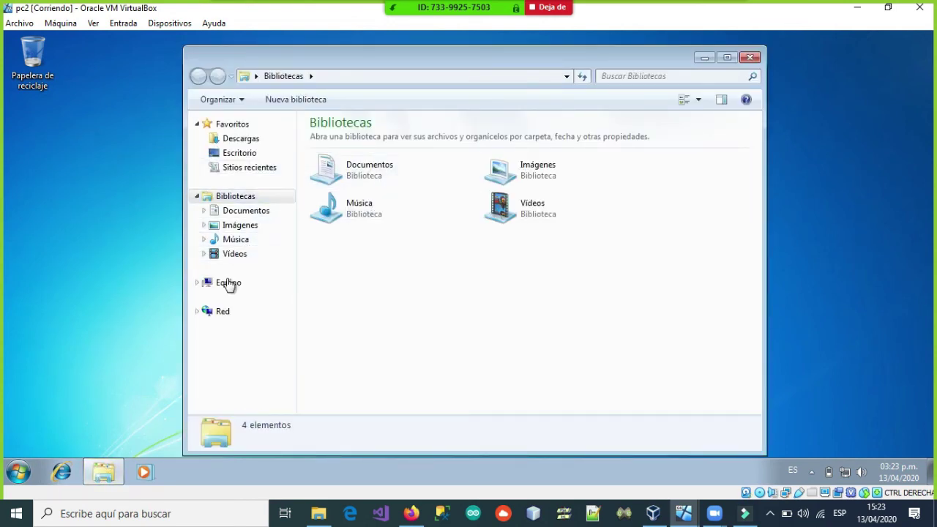
{"action": "left_click", "coordinate": [219, 312]}
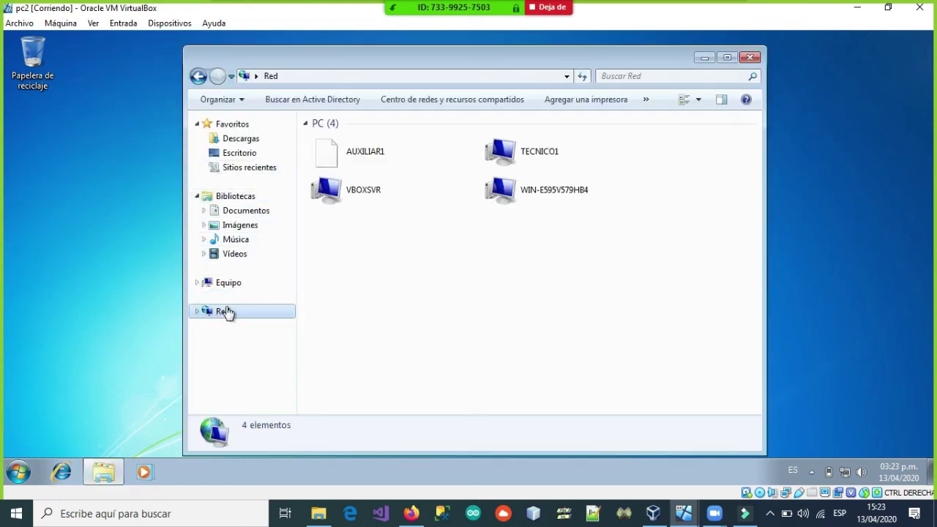
{"action": "left_click", "coordinate": [531, 194]}
{"action": "double_click", "coordinate": [532, 192]}
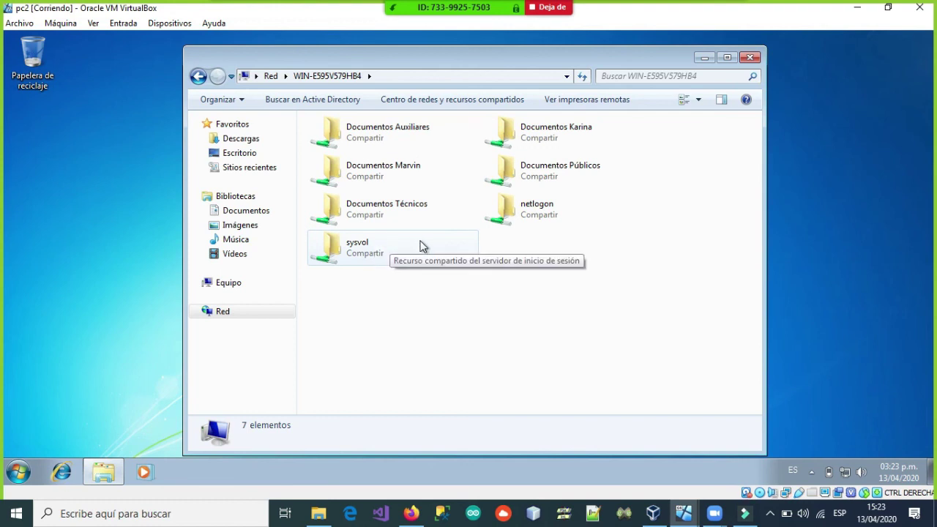
{"action": "double_click", "coordinate": [513, 172]}
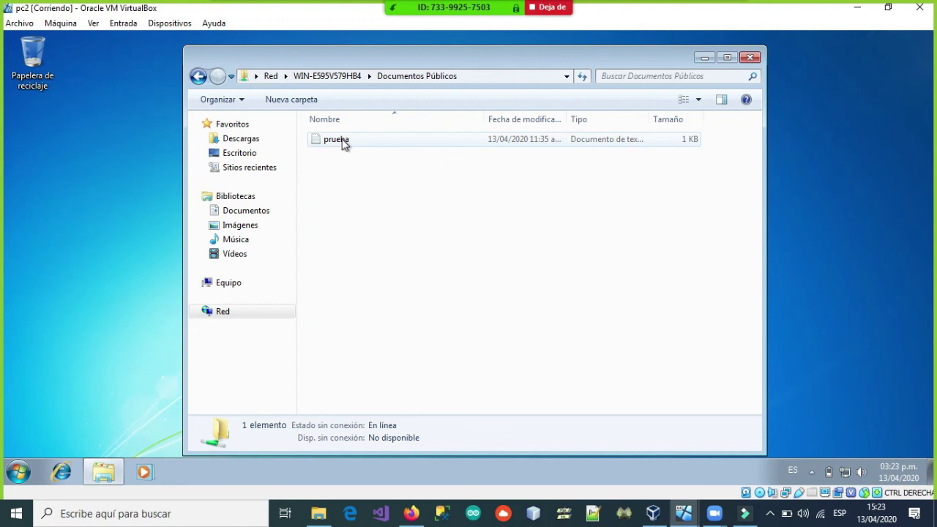
Step: Add the line "Windows Server 2016" below "hola mundo" in the prueba text file, save it, and close it
{"action": "double_click", "coordinate": [342, 140]}
{"action": "left_click", "coordinate": [146, 140]}
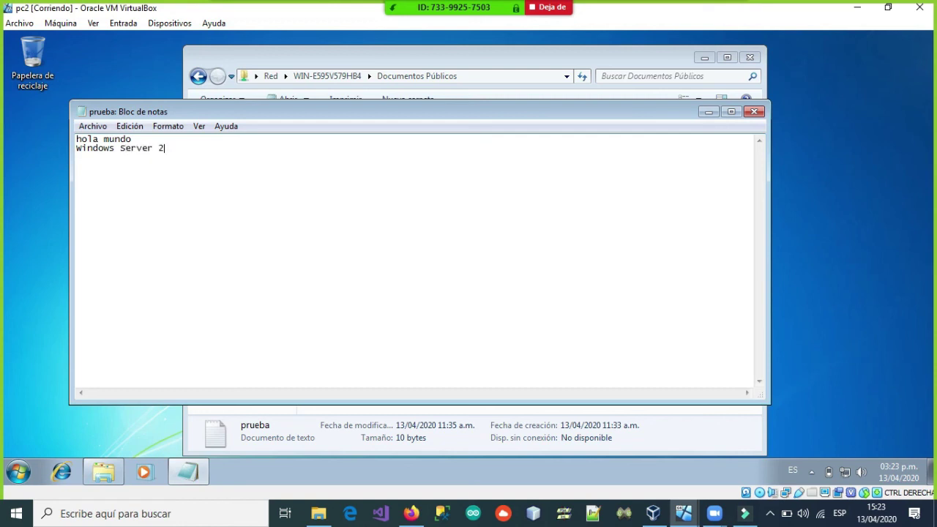
{"action": "left_click", "coordinate": [755, 112]}
{"action": "left_click", "coordinate": [427, 268]}
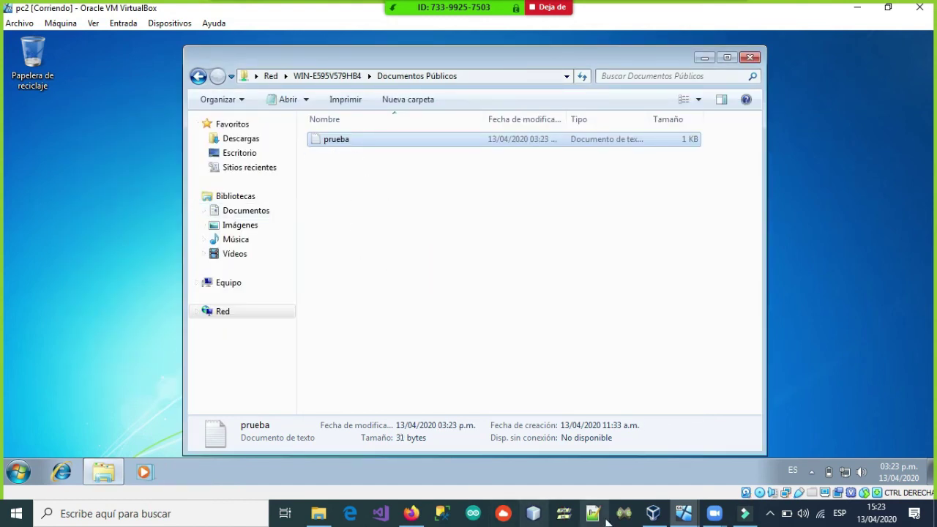
Step: Switch to the server2020 virtual machine and check the contents of prueba.txt in Documentos Públicos, closing the file again
{"action": "left_click", "coordinate": [682, 516]}
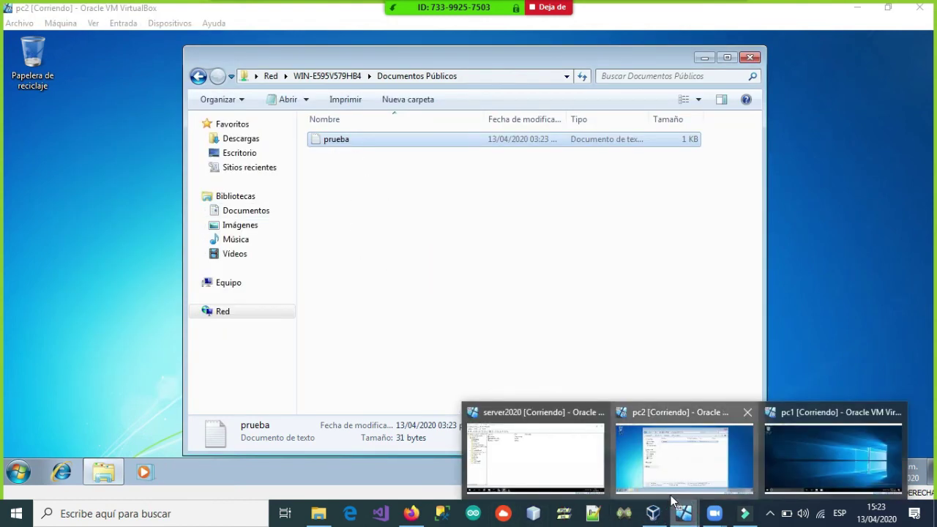
{"action": "left_click", "coordinate": [559, 458]}
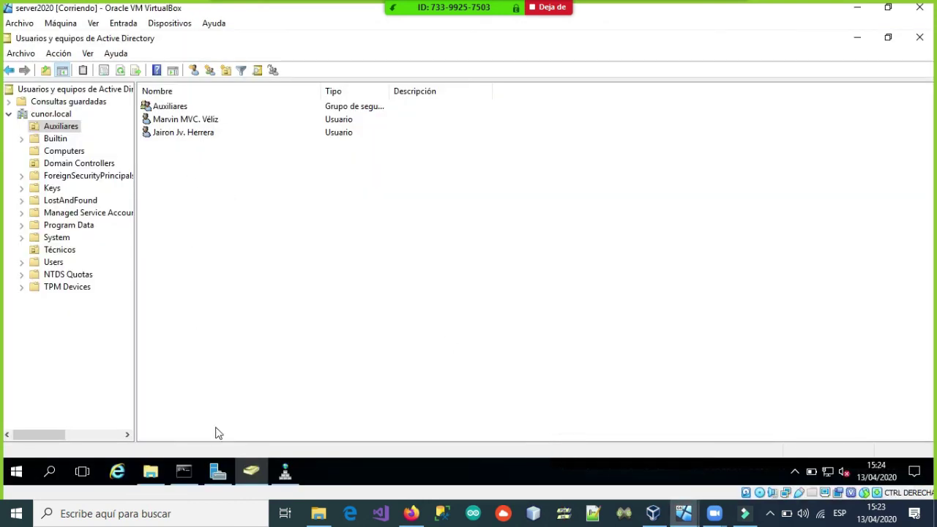
{"action": "left_click", "coordinate": [150, 471]}
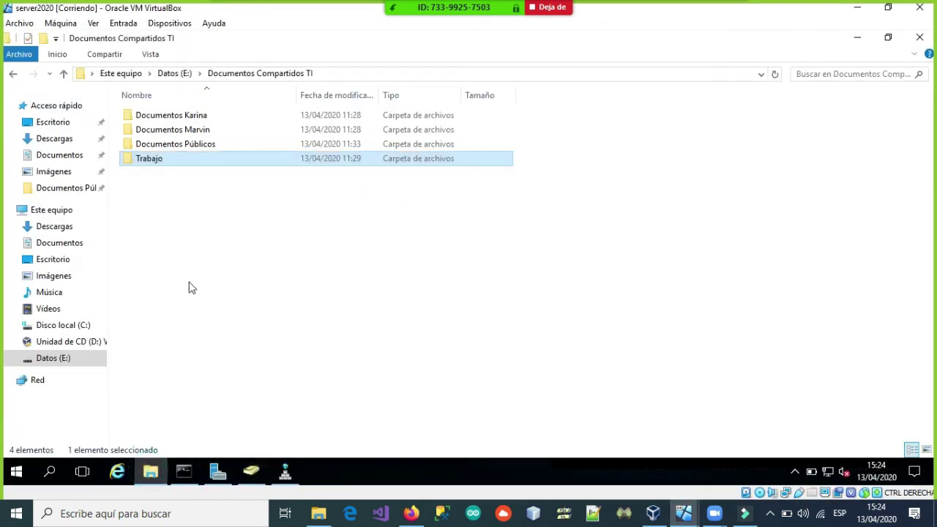
{"action": "double_click", "coordinate": [156, 143]}
{"action": "double_click", "coordinate": [154, 119]}
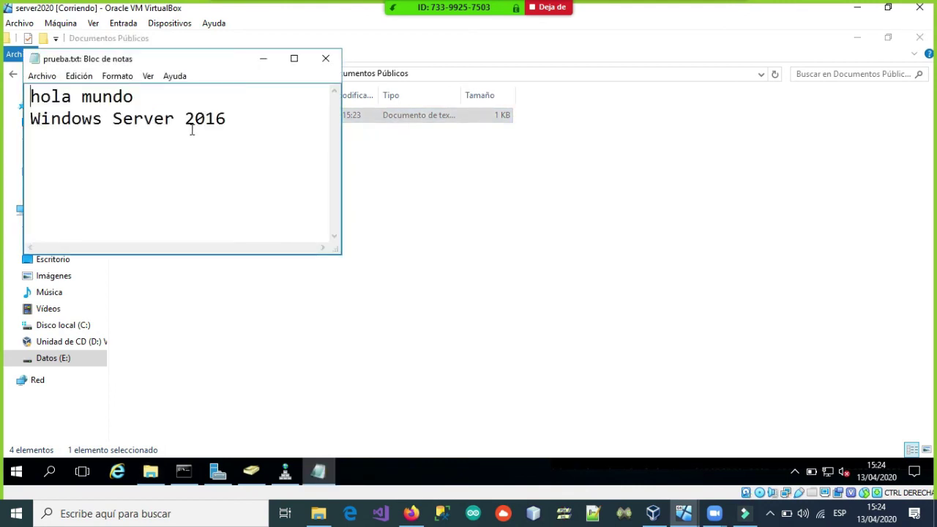
{"action": "left_click", "coordinate": [325, 57]}
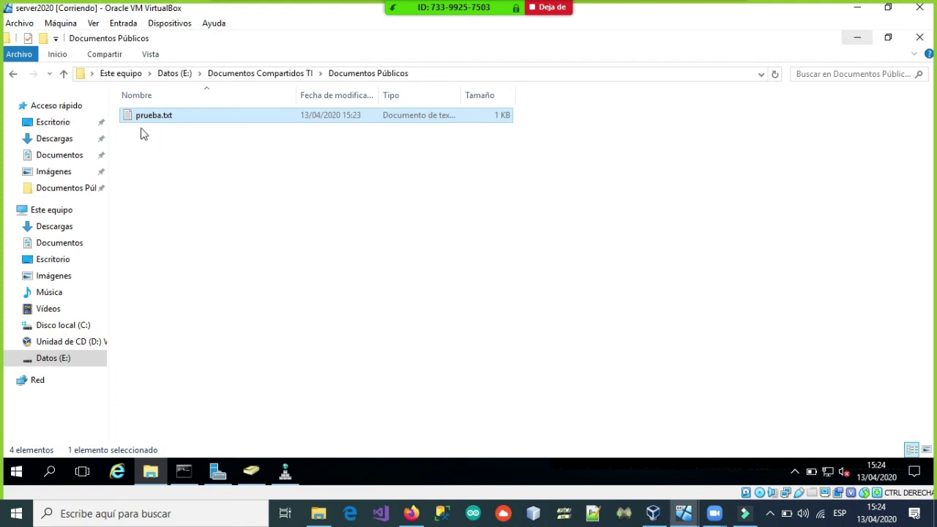
Step: Go back up to Este equipo to review the server's drives, and admit the participant waiting to join the meeting
{"action": "left_click", "coordinate": [64, 74]}
{"action": "left_click", "coordinate": [64, 75]}
{"action": "left_click", "coordinate": [63, 75]}
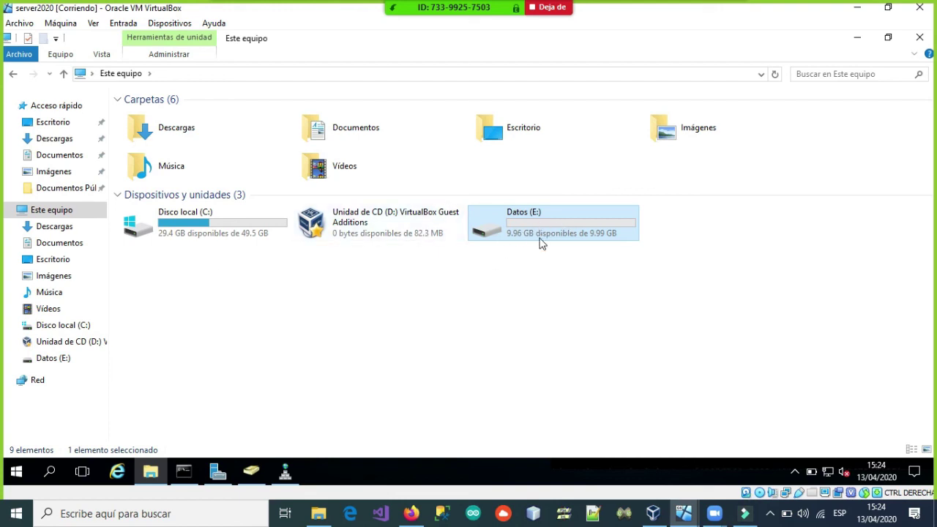
{"action": "mouse_move", "coordinate": [542, 238]}
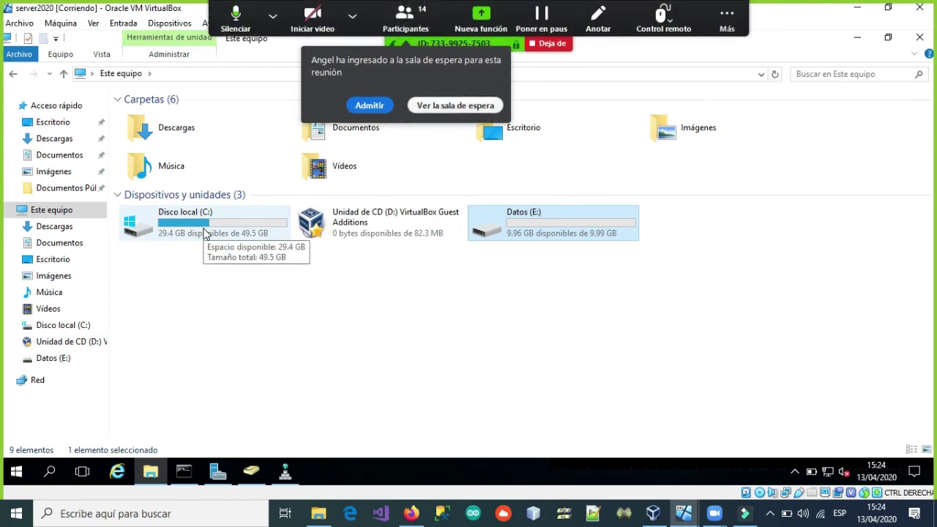
{"action": "left_click", "coordinate": [361, 106]}
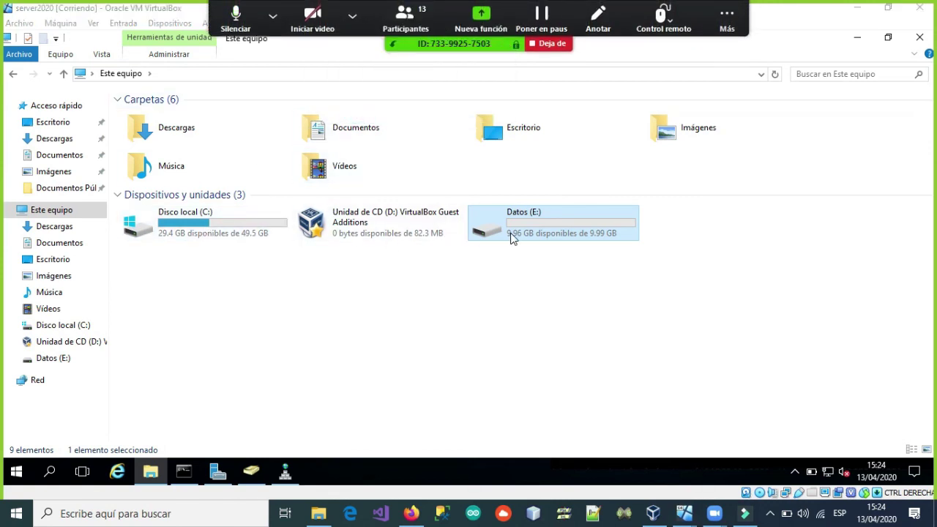
{"action": "mouse_move", "coordinate": [513, 238]}
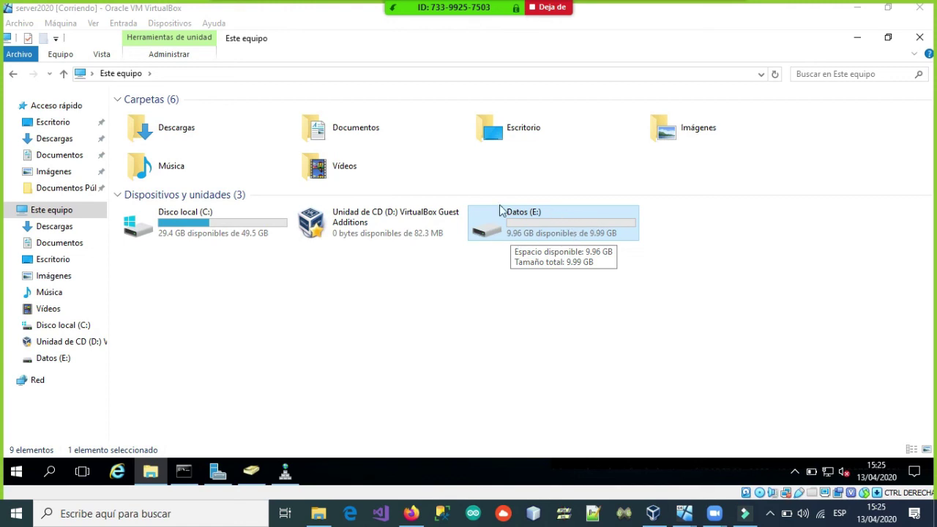
Step: Create a folder in Documentos Compartidos TI on Datos (E:), named "Documentos" plus the new Técnicos user's first name
{"action": "double_click", "coordinate": [548, 229]}
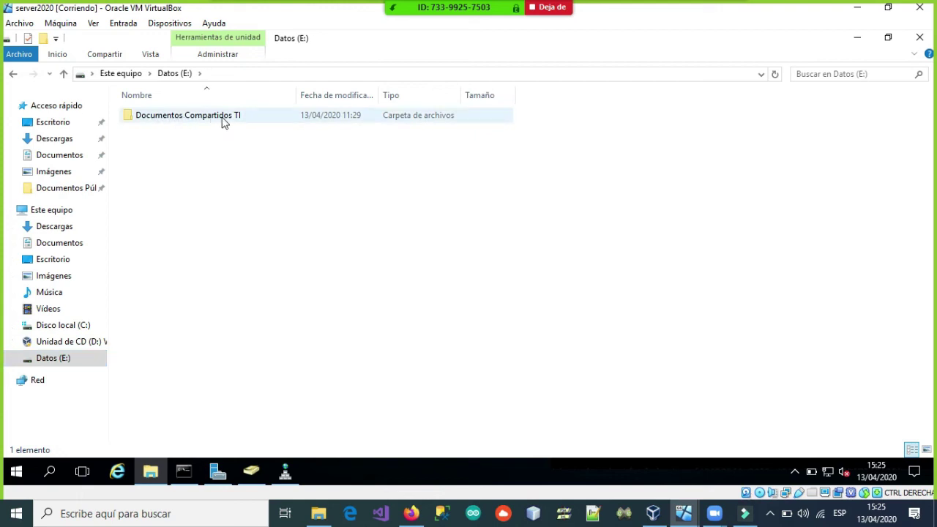
{"action": "double_click", "coordinate": [184, 120]}
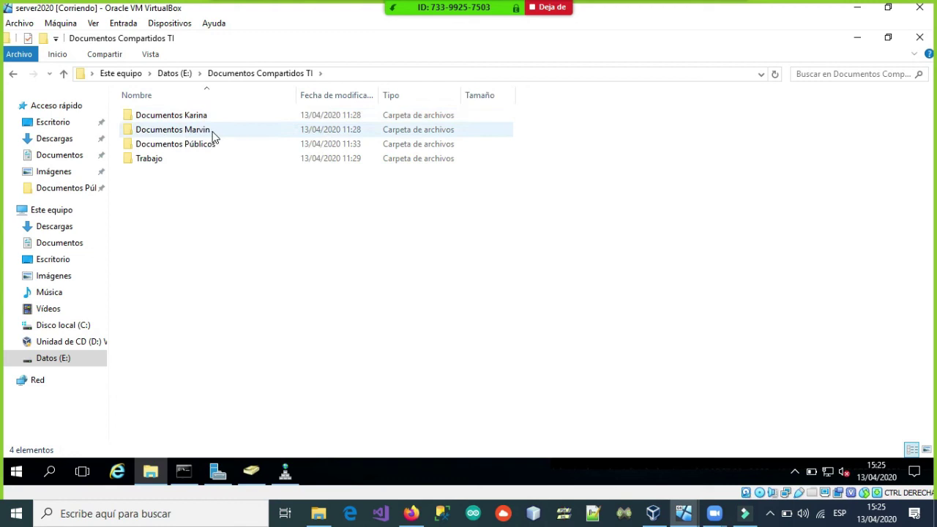
{"action": "left_click", "coordinate": [166, 232]}
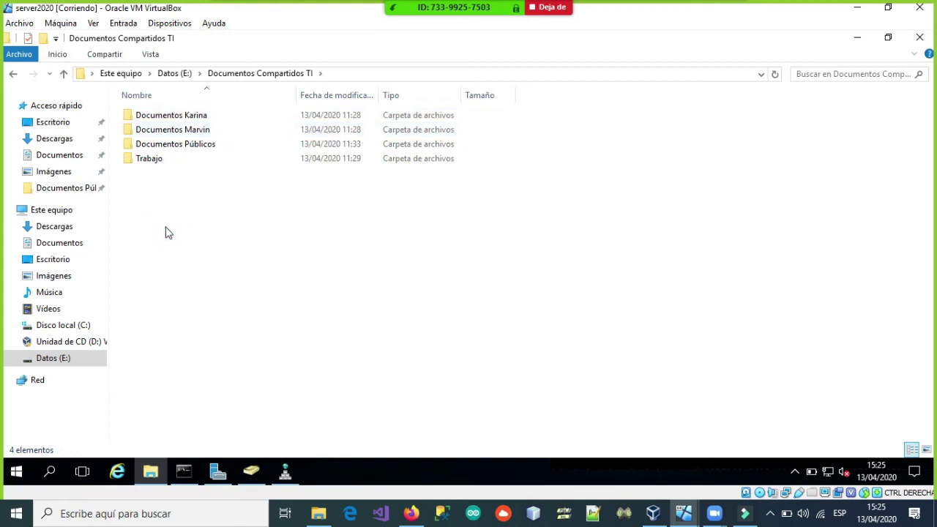
{"action": "key", "text": "ctrl+shift+n"}
{"action": "type", "text": "Documentos Jorge"}
{"action": "key", "text": "Return"}
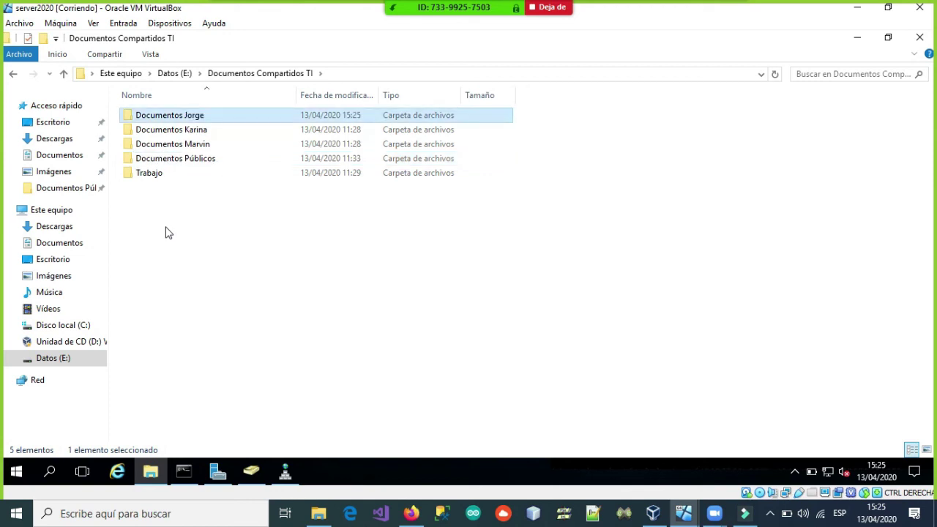
Step: Create a second folder in Documentos Compartidos TI, named "Documentos" plus the first name of the last user listed in Auxiliares
{"action": "left_click", "coordinate": [167, 233]}
{"action": "key", "text": "ctrl+shift+n"}
{"action": "type", "text": "Documentos"}
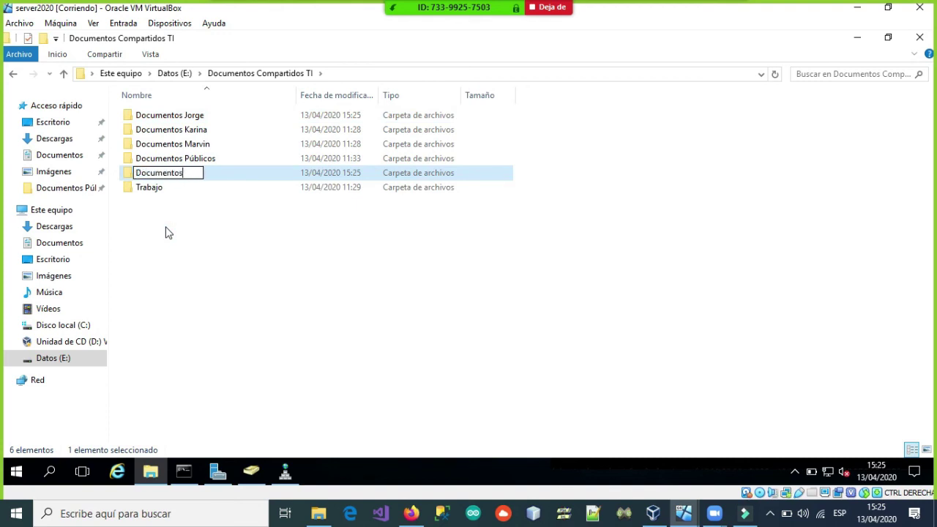
{"action": "type", "text": " Jairon"}
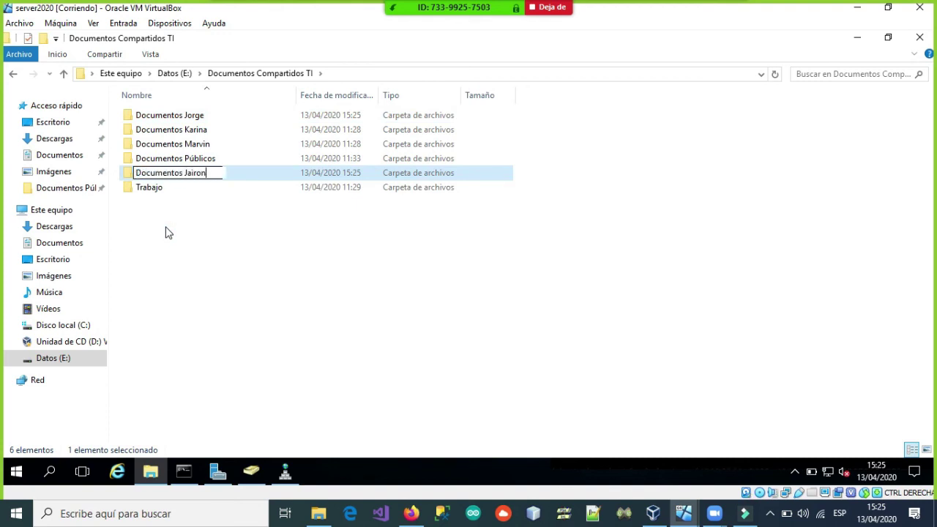
{"action": "key", "text": "Return"}
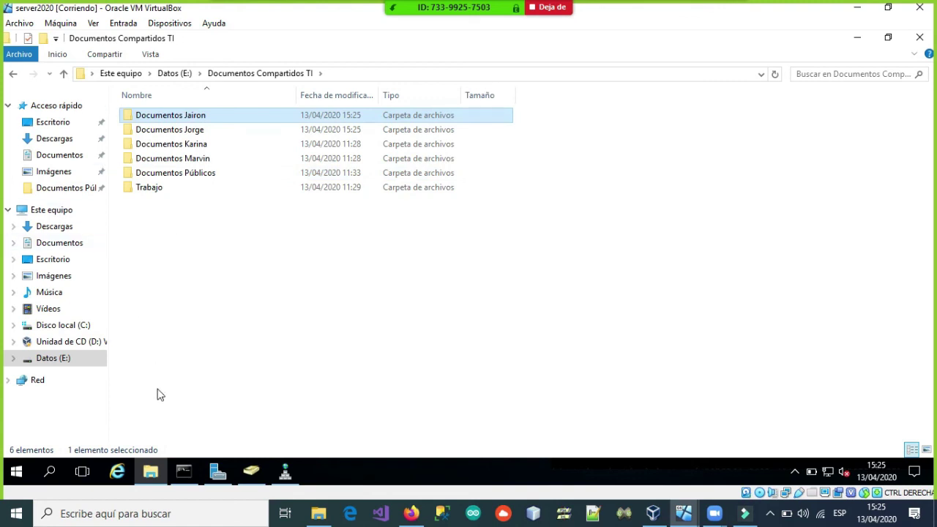
Step: Review the user accounts in the Auxiliares and Técnicos units in Active Directory Users and Computers
{"action": "left_click", "coordinate": [286, 476]}
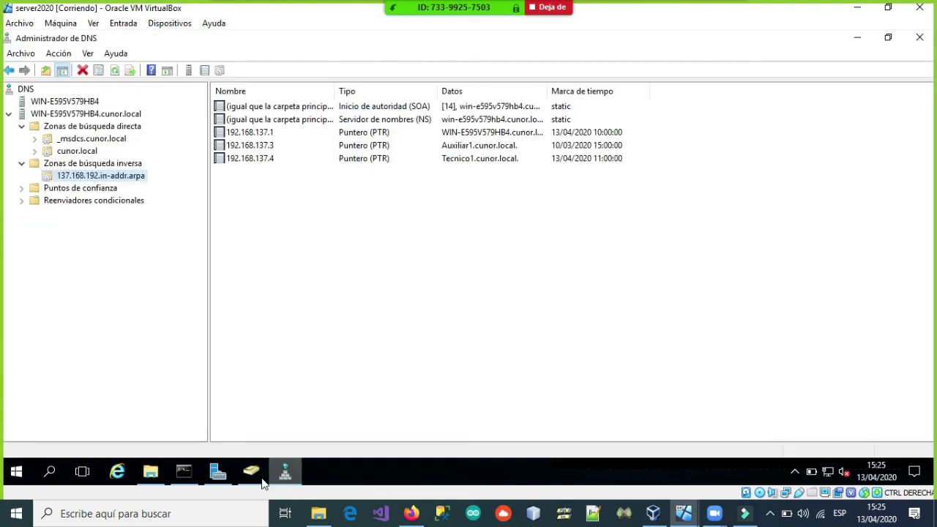
{"action": "left_click", "coordinate": [249, 476]}
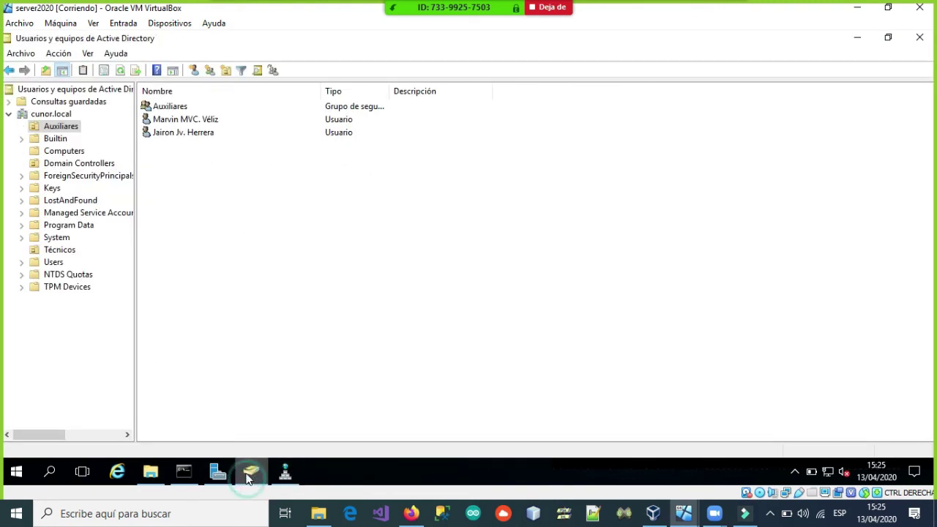
{"action": "left_click", "coordinate": [164, 120]}
{"action": "left_click", "coordinate": [165, 134]}
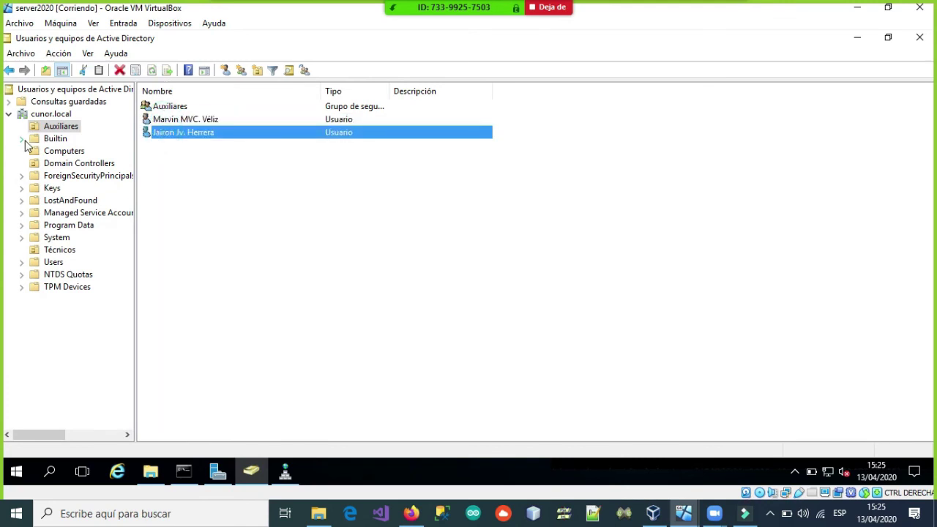
{"action": "left_click", "coordinate": [47, 249]}
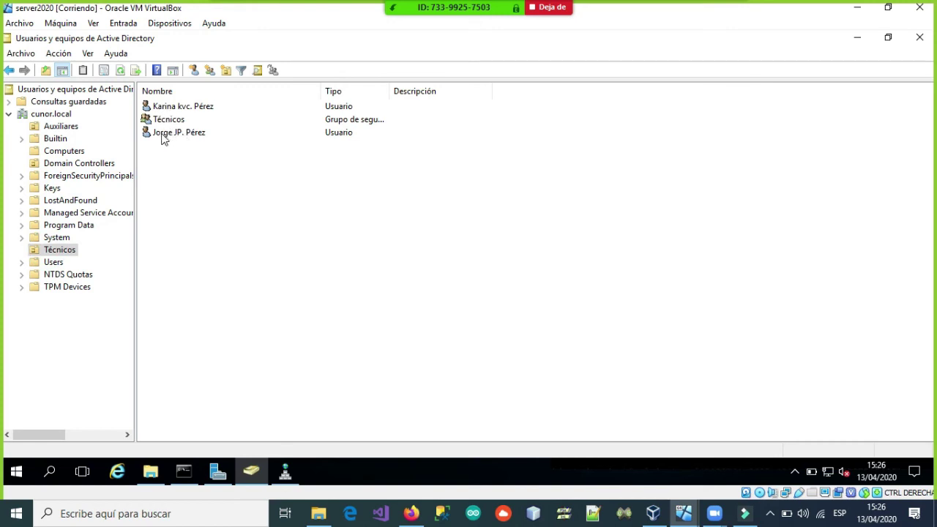
Step: Examine the host records of the cunor.local zone in DNS Manager, including win-e595v579hb4 at 192.168.1.9, and return to Active Directory Users and Computers
{"action": "left_click", "coordinate": [286, 474]}
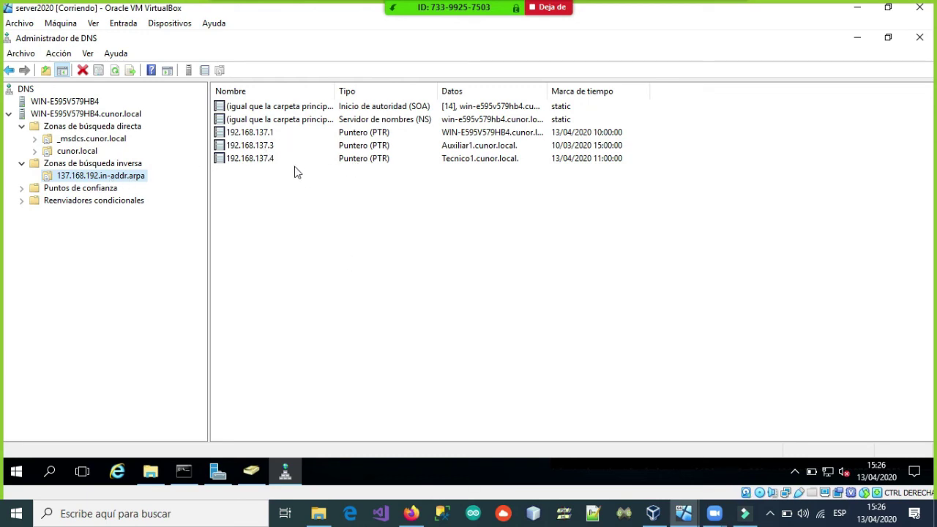
{"action": "left_click", "coordinate": [74, 151]}
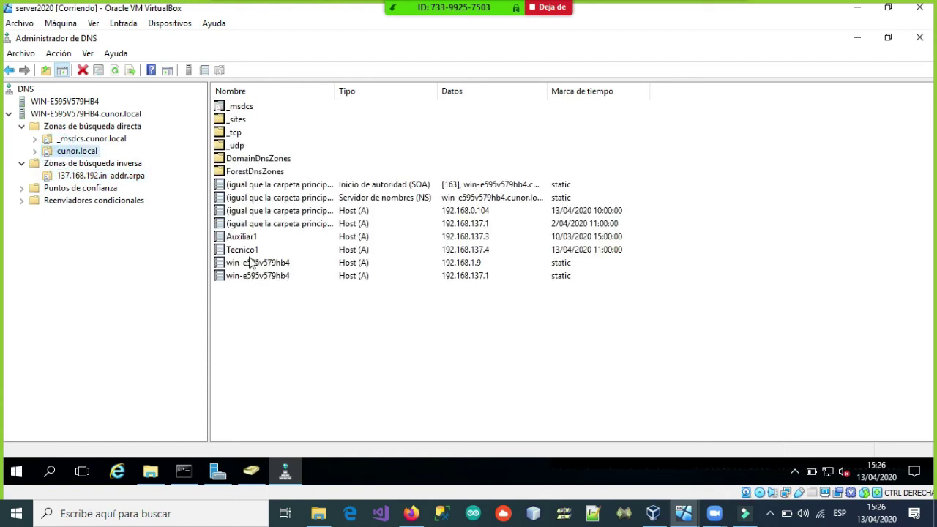
{"action": "left_click", "coordinate": [274, 263]}
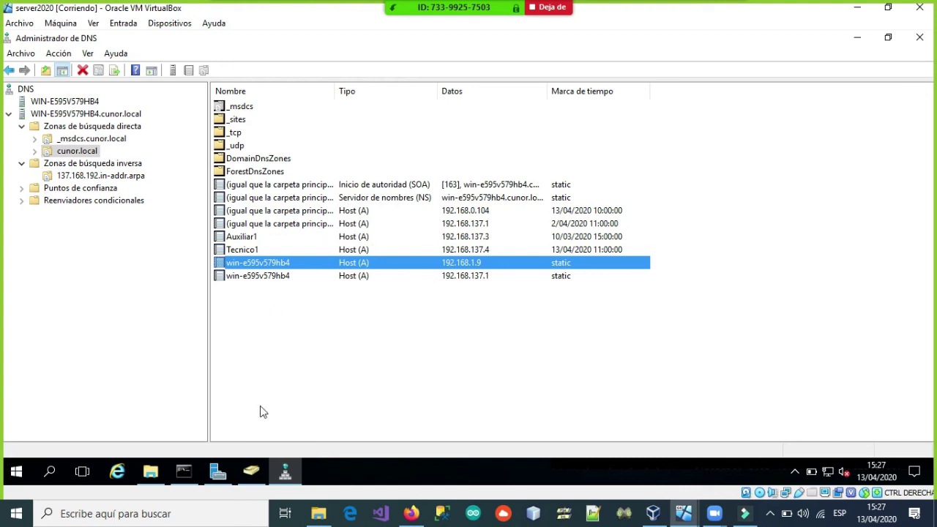
{"action": "left_click", "coordinate": [251, 473]}
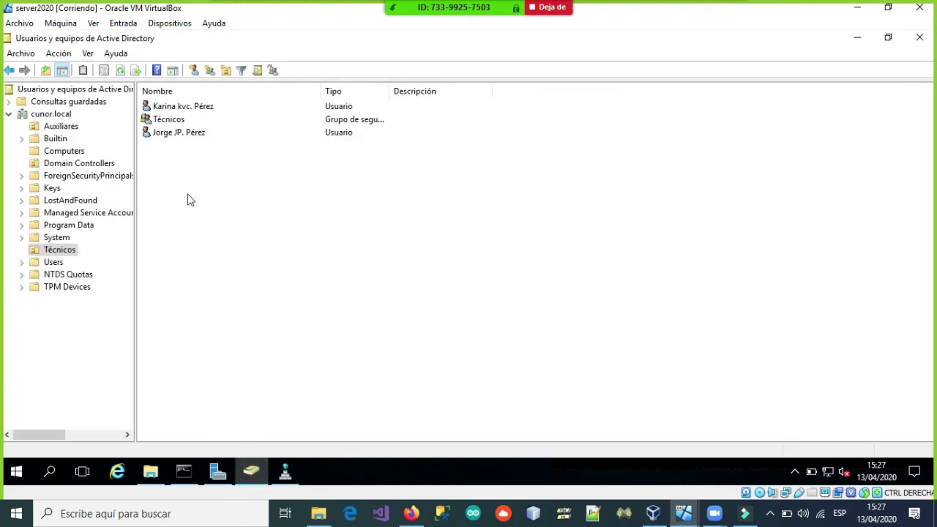
Step: Review the AUXILIAR1 and TECNICO1 computer accounts in the Computers container of cunor.local
{"action": "left_click", "coordinate": [64, 152]}
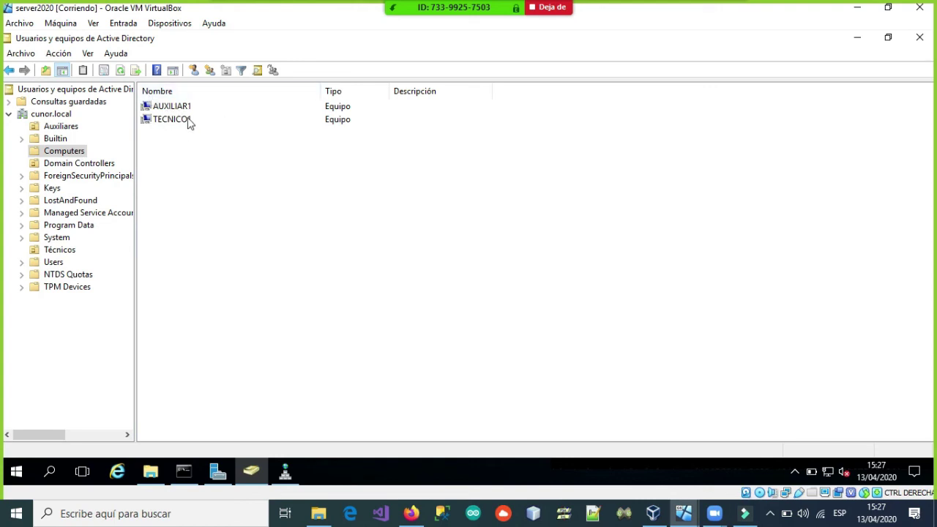
{"action": "left_click", "coordinate": [165, 107]}
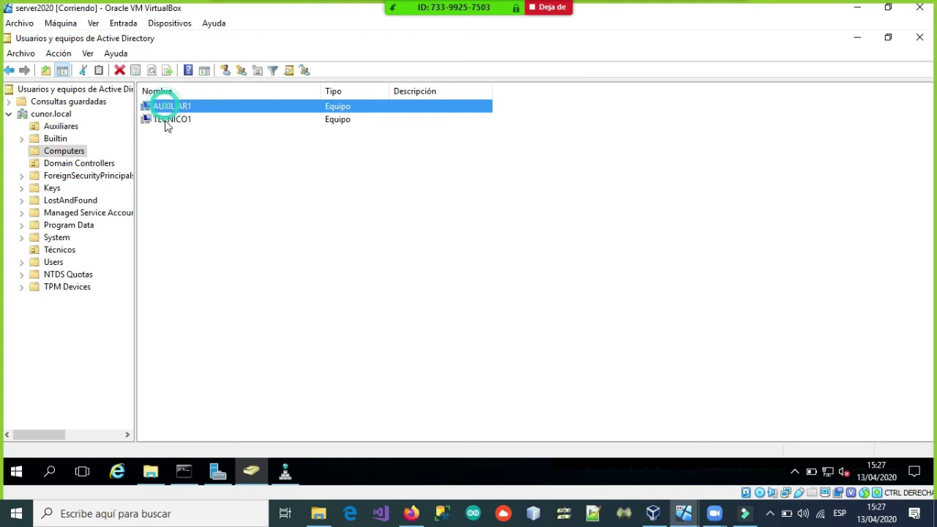
{"action": "left_click", "coordinate": [166, 121]}
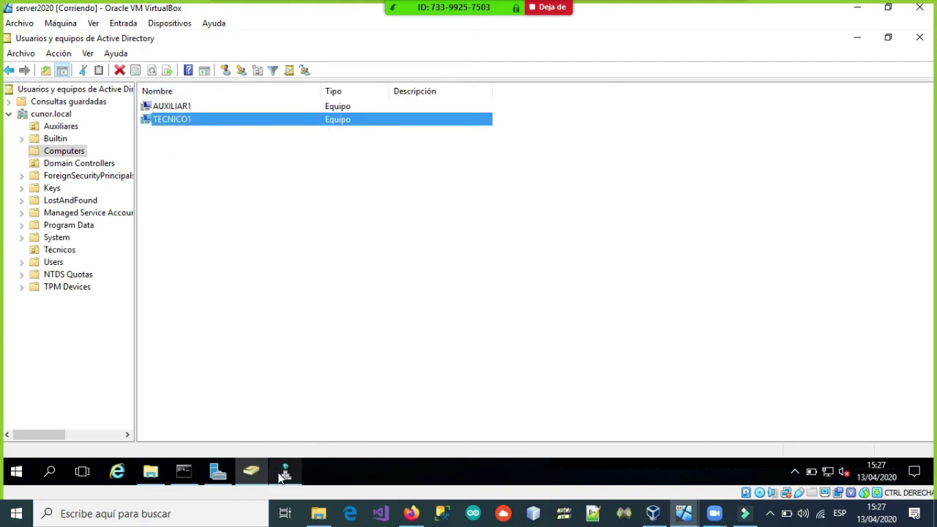
Step: Check the cunor.local host records in DNS Manager and the local server properties in Server Manager
{"action": "mouse_move", "coordinate": [285, 473]}
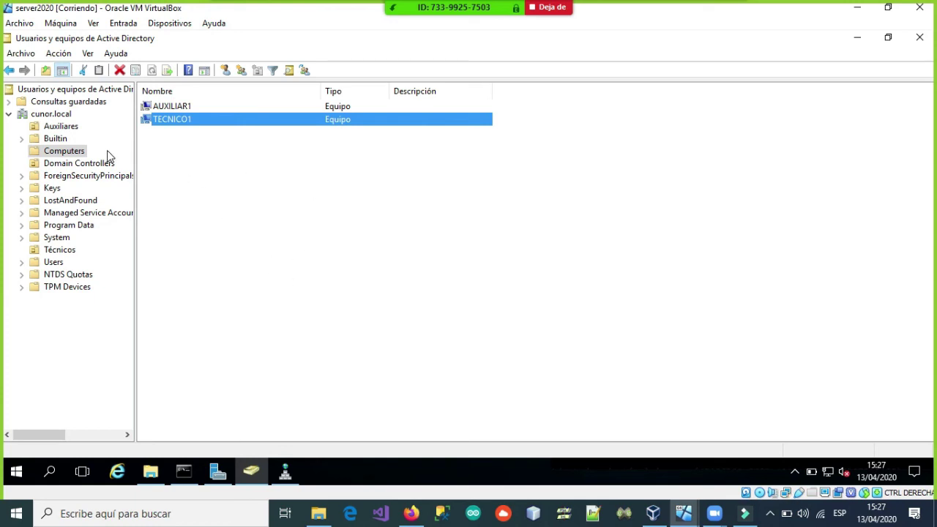
{"action": "left_click", "coordinate": [285, 474]}
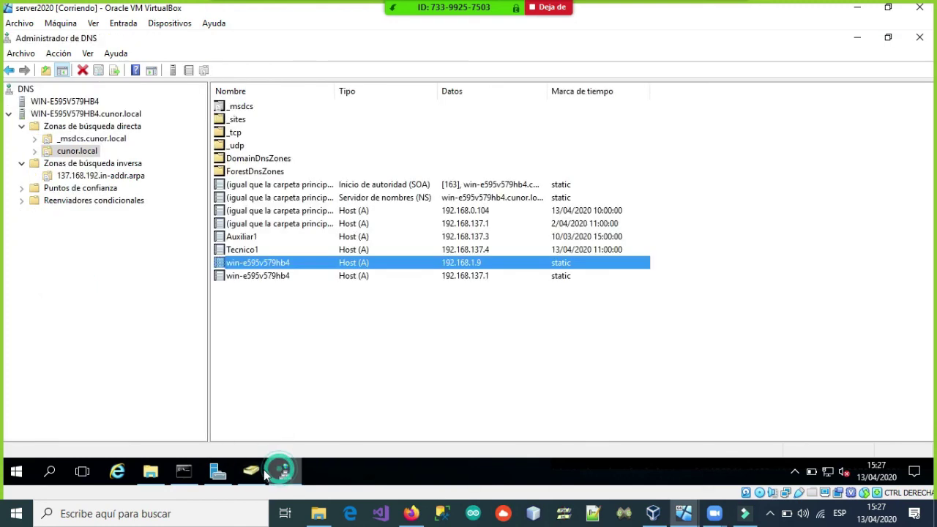
{"action": "left_click", "coordinate": [216, 474]}
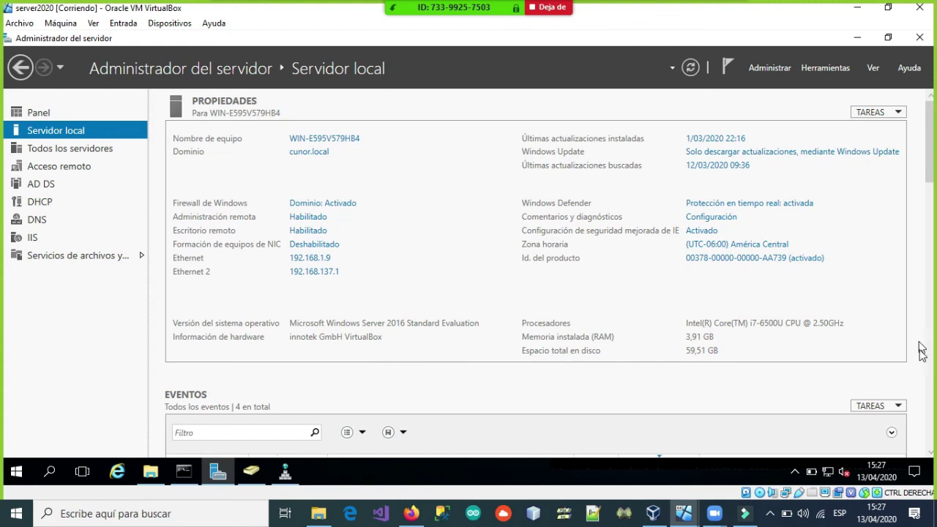
Step: Switch to Documentos Compartidos TI in File Explorer and examine the contents of its Documentos Públicos and Trabajo folders
{"action": "key", "text": "alt+Tab"}
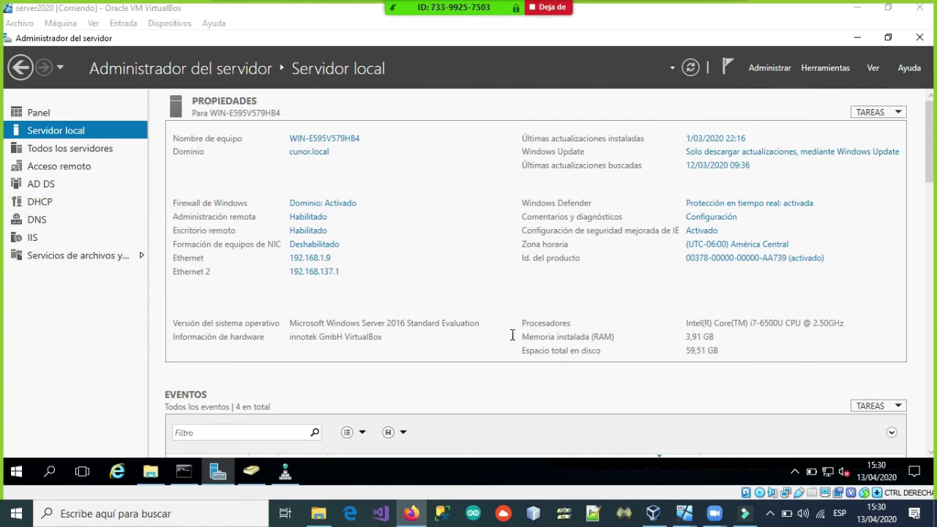
{"action": "key", "text": "alt+Tab"}
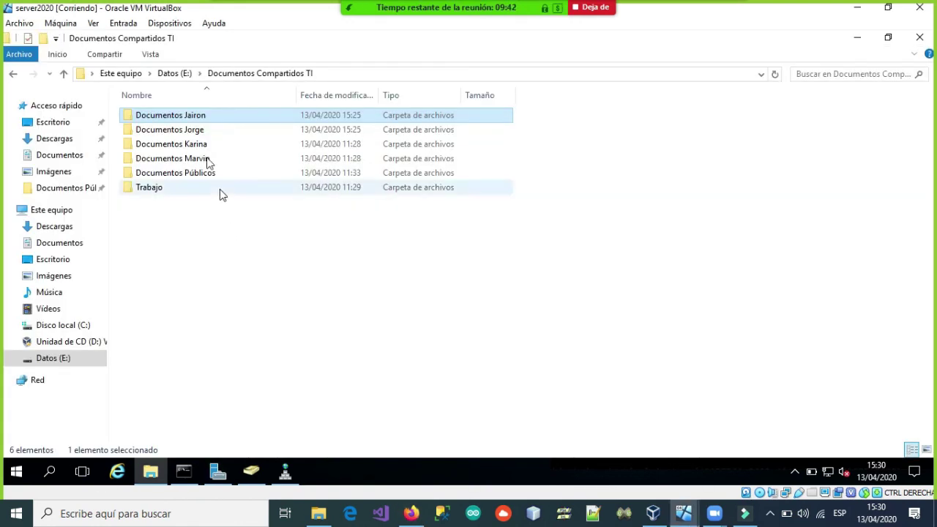
{"action": "left_click", "coordinate": [64, 73]}
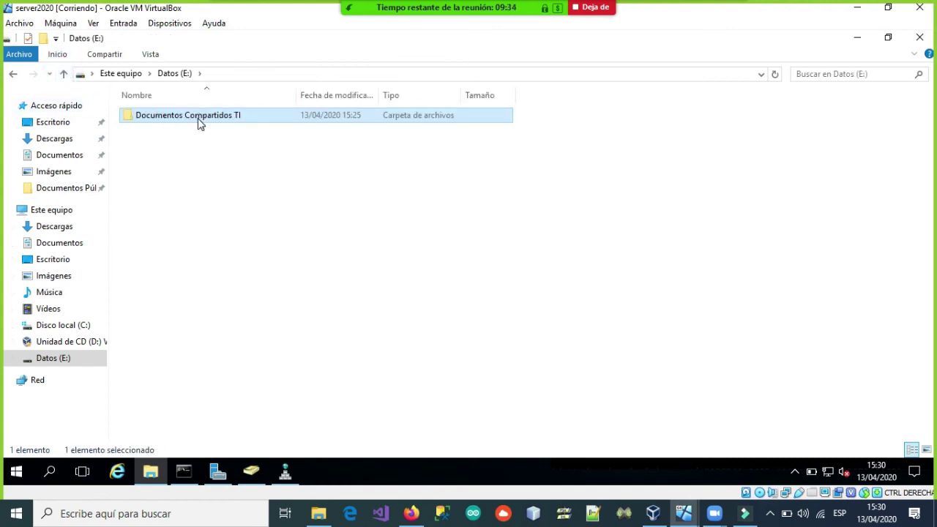
{"action": "double_click", "coordinate": [197, 117]}
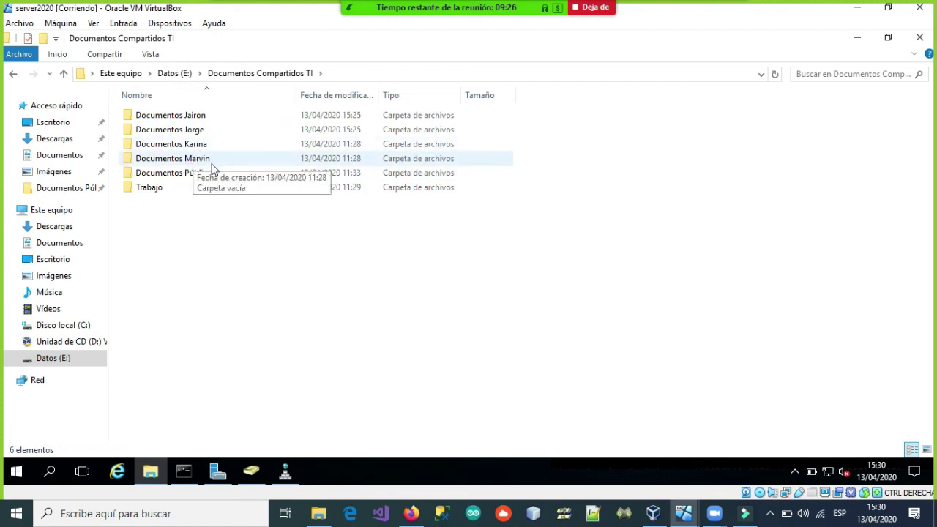
{"action": "double_click", "coordinate": [148, 174]}
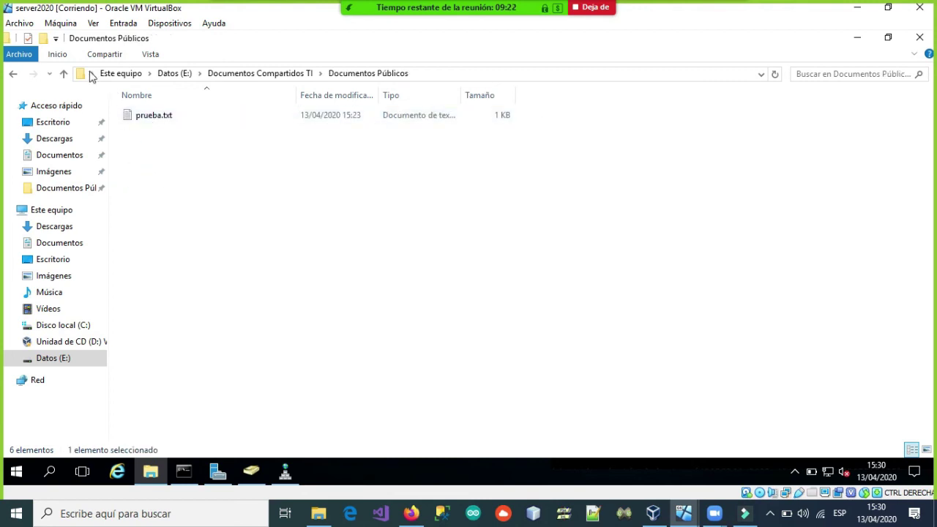
{"action": "left_click", "coordinate": [64, 73]}
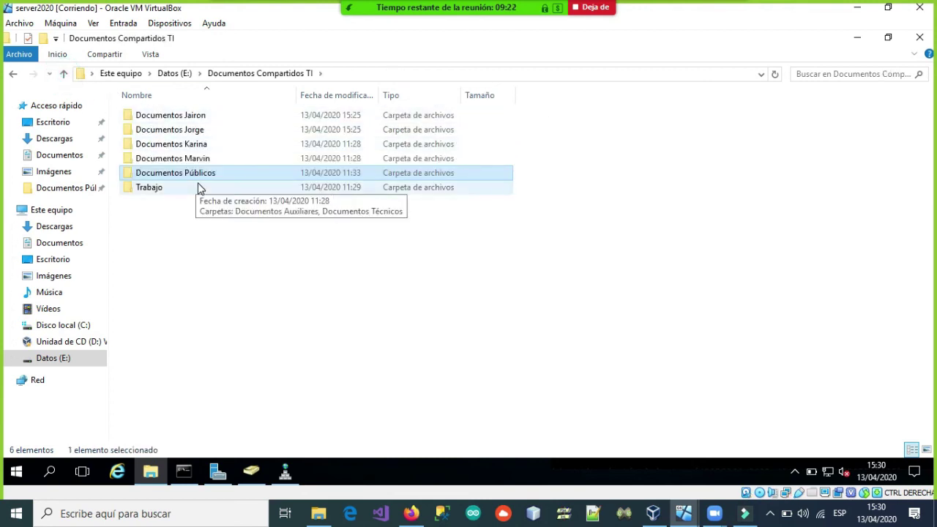
{"action": "double_click", "coordinate": [145, 190]}
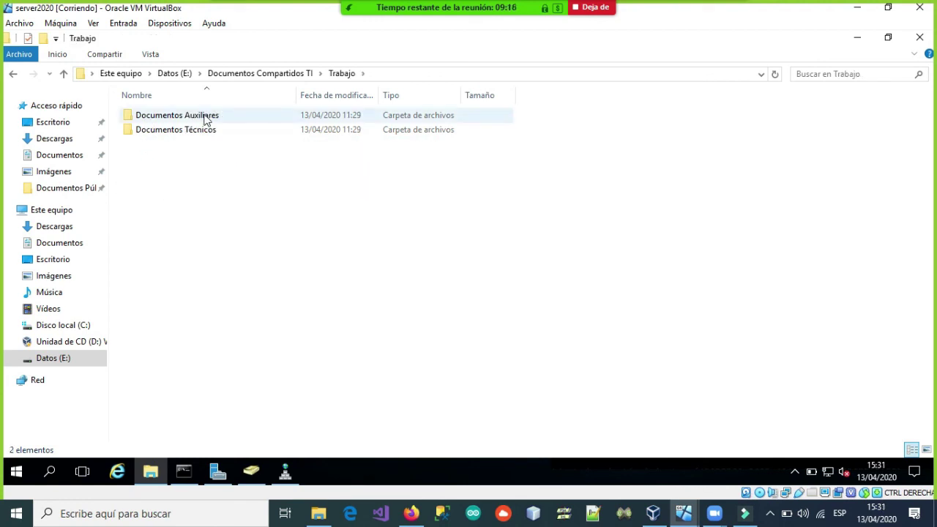
{"action": "left_click", "coordinate": [63, 73]}
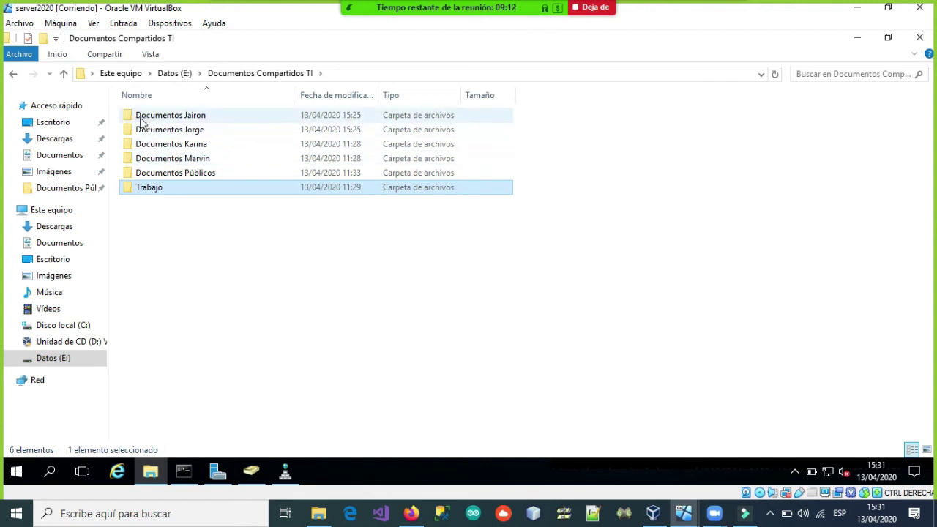
Step: Go through the four users' personal folders in Documentos Compartidos TI one by one
{"action": "left_click", "coordinate": [139, 117]}
{"action": "left_click", "coordinate": [137, 130]}
{"action": "left_click", "coordinate": [159, 145]}
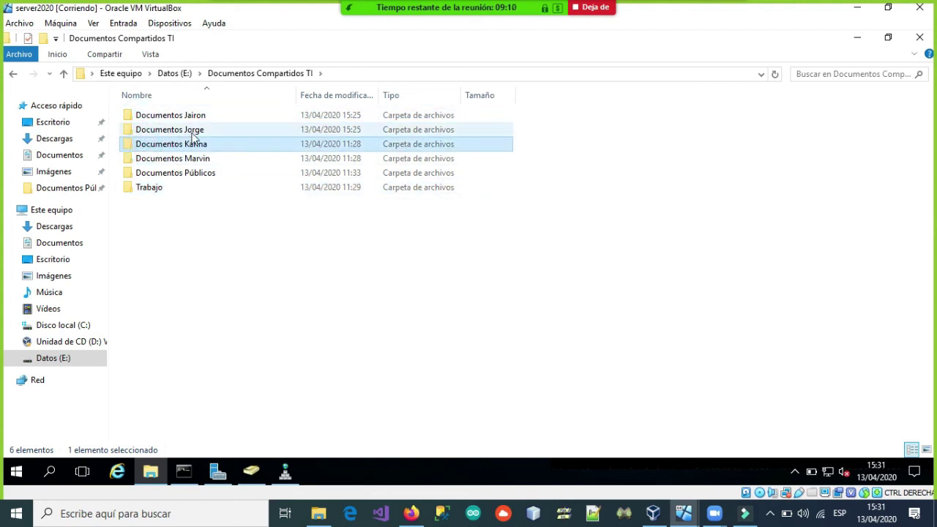
{"action": "left_click", "coordinate": [177, 160]}
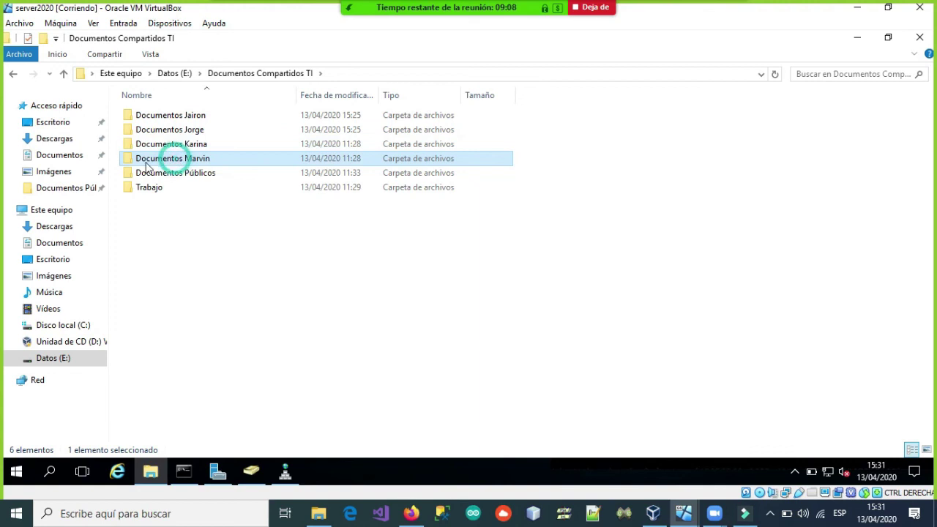
Step: Open the network sharing settings of the first personal folder listed in Documentos Compartidos TI
{"action": "left_click", "coordinate": [167, 119]}
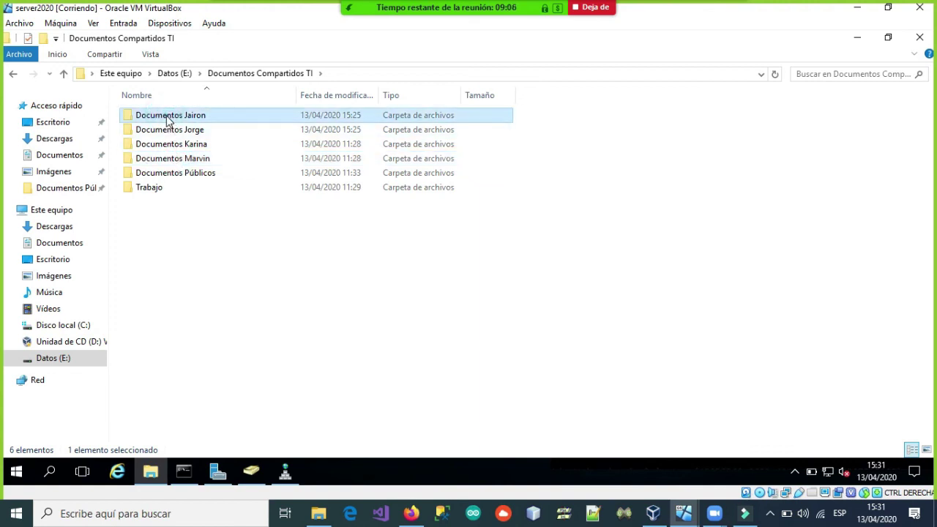
{"action": "right_click", "coordinate": [167, 119]}
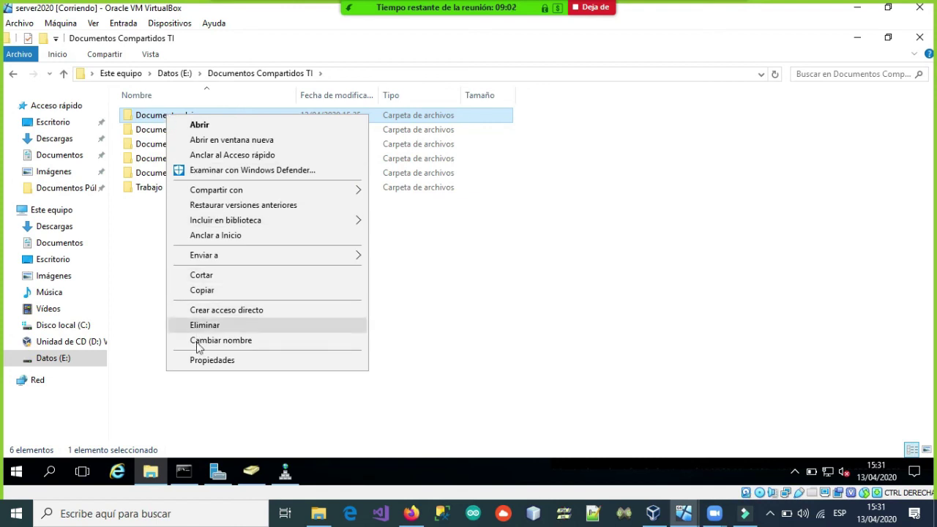
{"action": "left_click", "coordinate": [197, 360]}
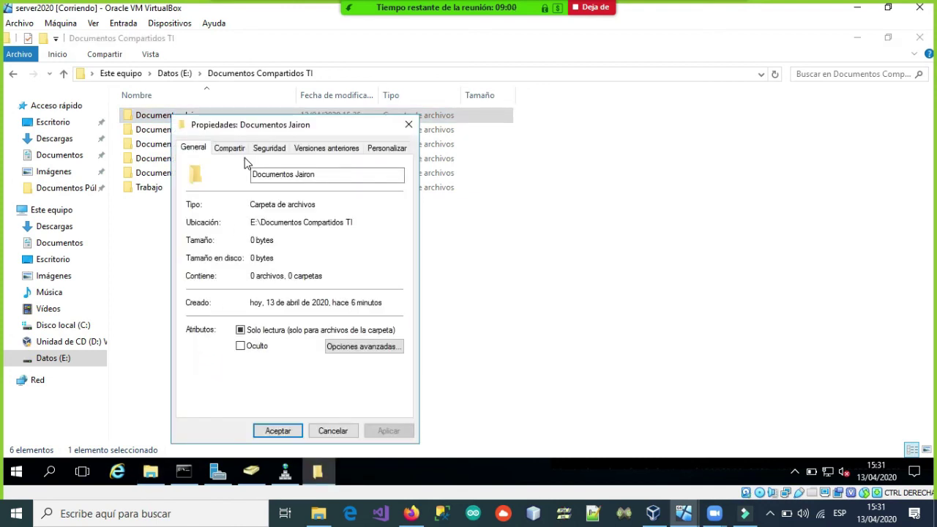
{"action": "left_click", "coordinate": [232, 148]}
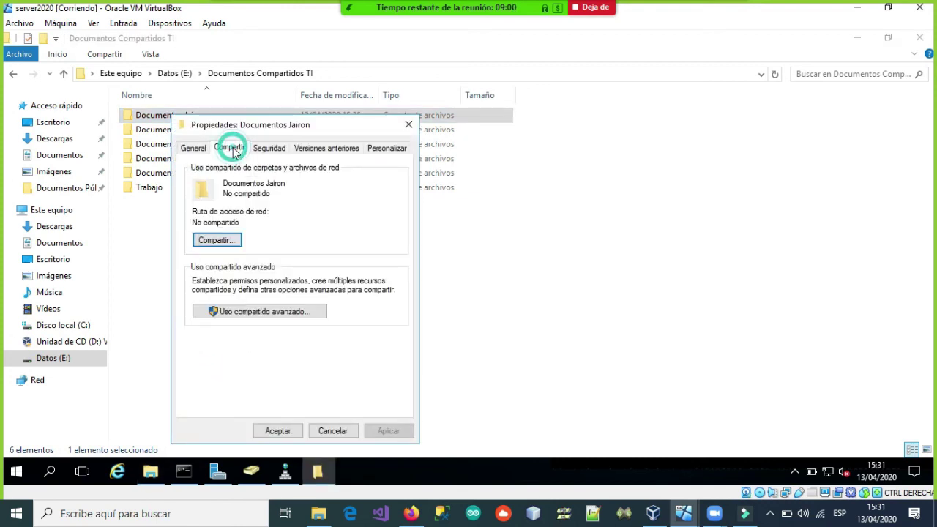
{"action": "left_click", "coordinate": [207, 245]}
{"action": "left_click_drag", "start_coordinate": [284, 145], "coordinate": [460, 93]}
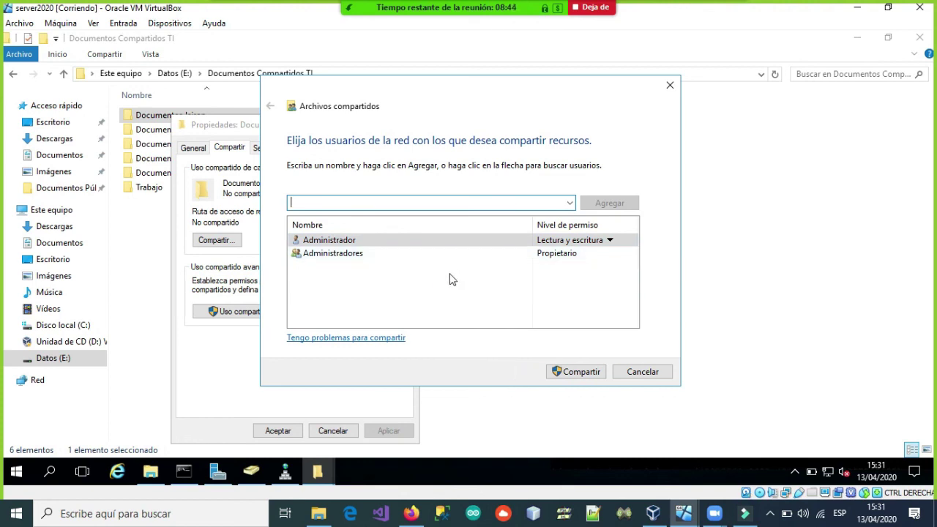
Step: Add the user the folder is named after to its sharing list, looking the account up by first name
{"action": "left_click", "coordinate": [570, 204]}
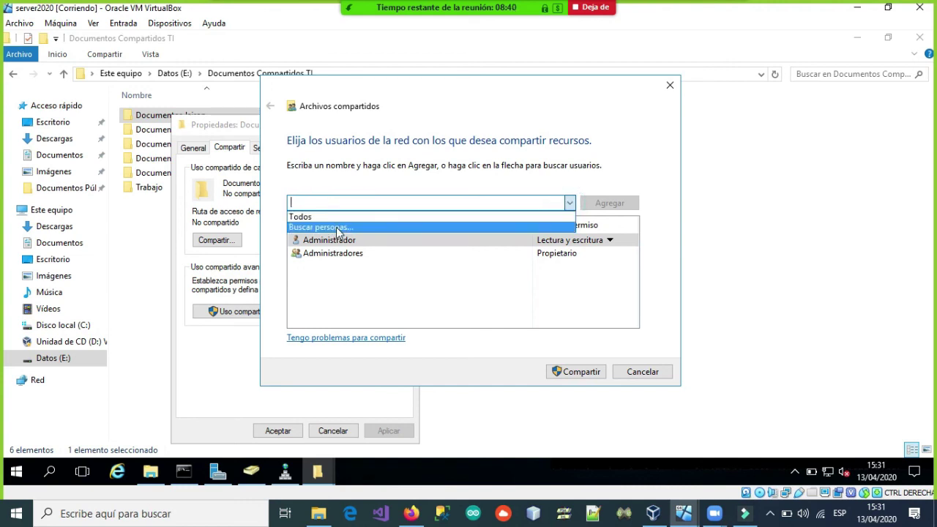
{"action": "left_click", "coordinate": [420, 93]}
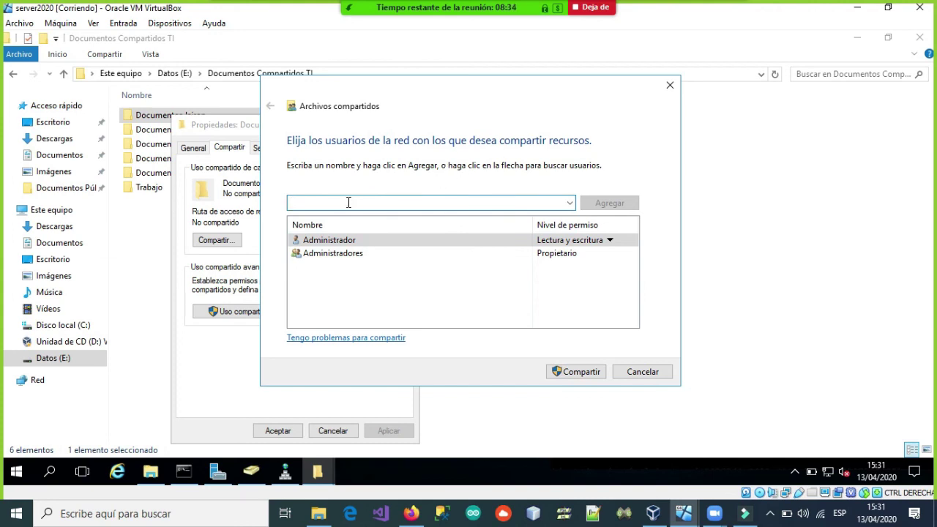
{"action": "type", "text": "Jairon"}
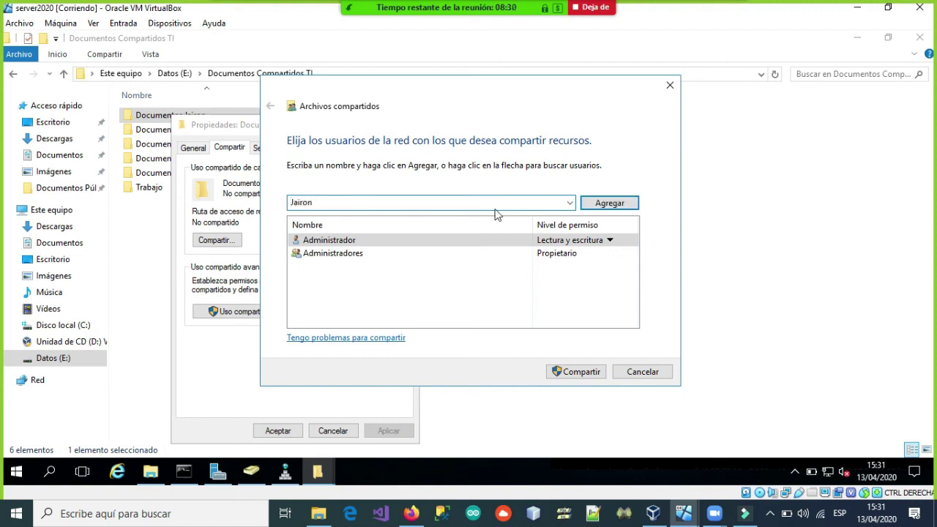
{"action": "left_click", "coordinate": [633, 203]}
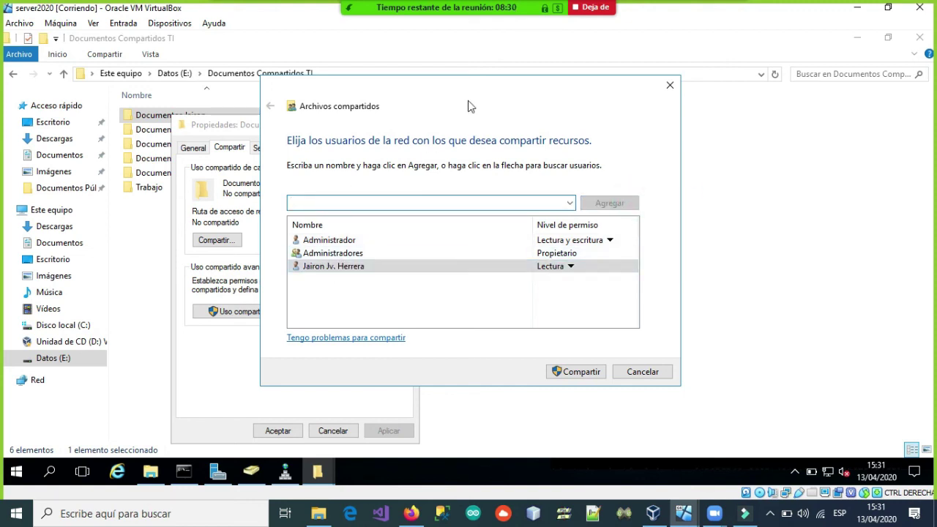
Step: Give the added user the Lectura y escritura permission level, share the folder and finish the sharing wizard
{"action": "left_click_drag", "start_coordinate": [480, 90], "coordinate": [571, 137]}
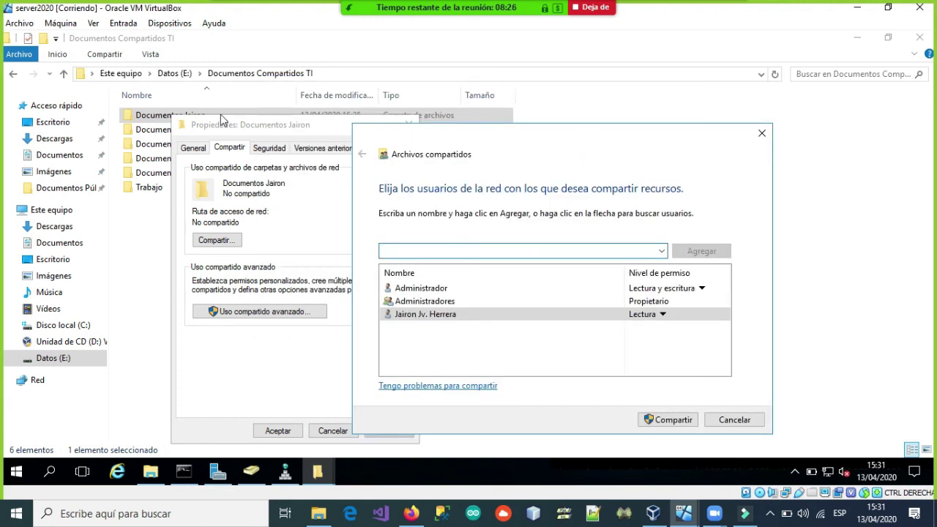
{"action": "left_click_drag", "start_coordinate": [485, 137], "coordinate": [378, 90]}
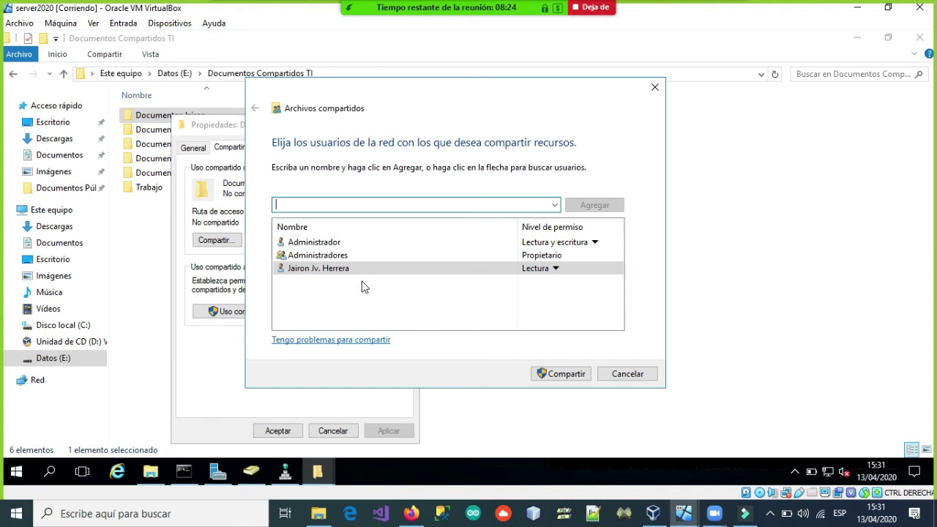
{"action": "left_click", "coordinate": [555, 269]}
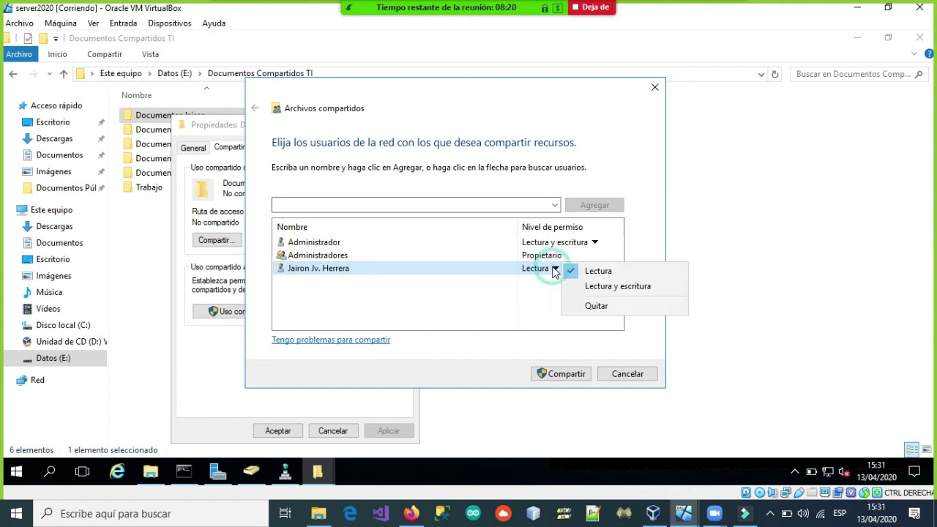
{"action": "left_click", "coordinate": [592, 288]}
{"action": "left_click", "coordinate": [556, 374]}
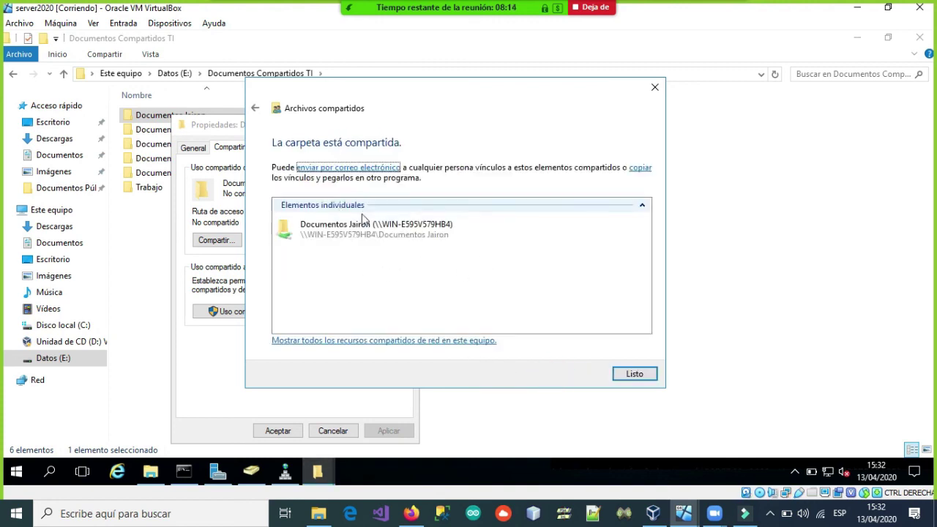
{"action": "left_click", "coordinate": [634, 374]}
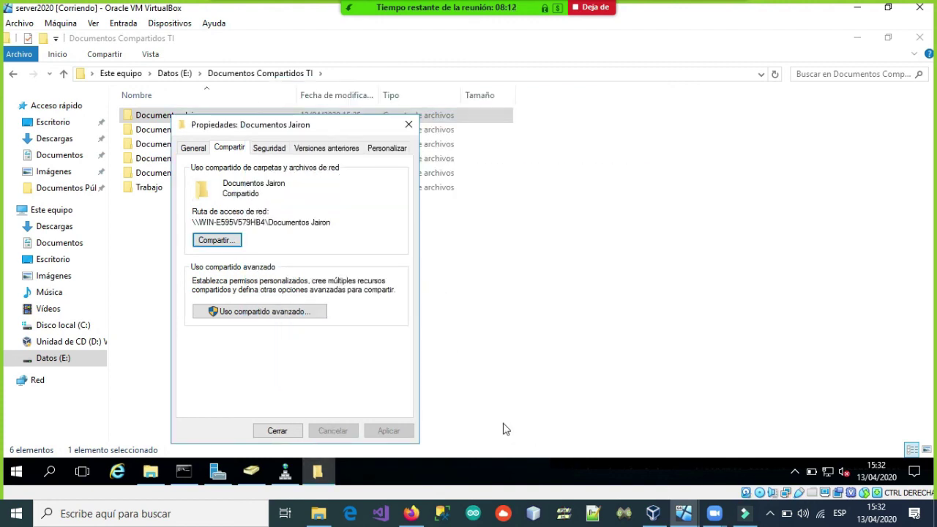
Step: Remove the allowed Control total permission from SYSTEM in the security settings of the personal folder just shared, and apply the change
{"action": "left_click_drag", "start_coordinate": [293, 125], "coordinate": [512, 123]}
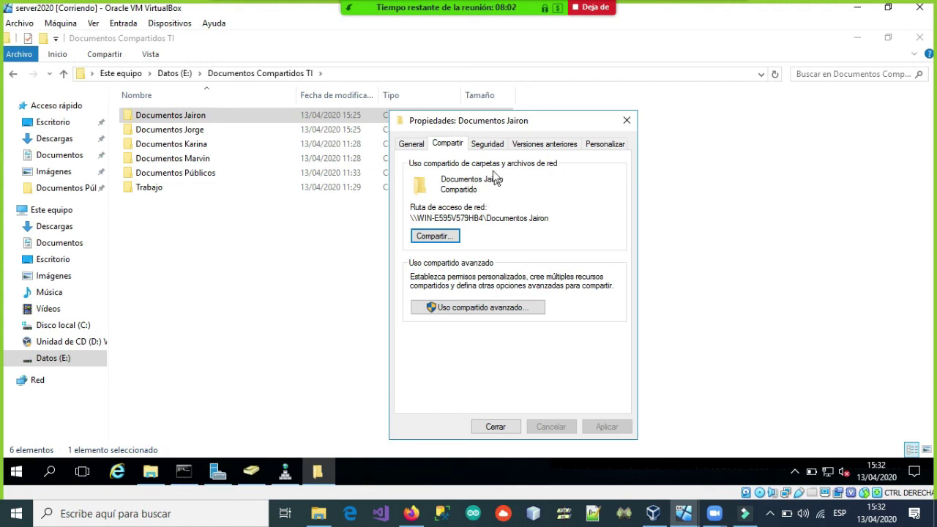
{"action": "left_click", "coordinate": [488, 145]}
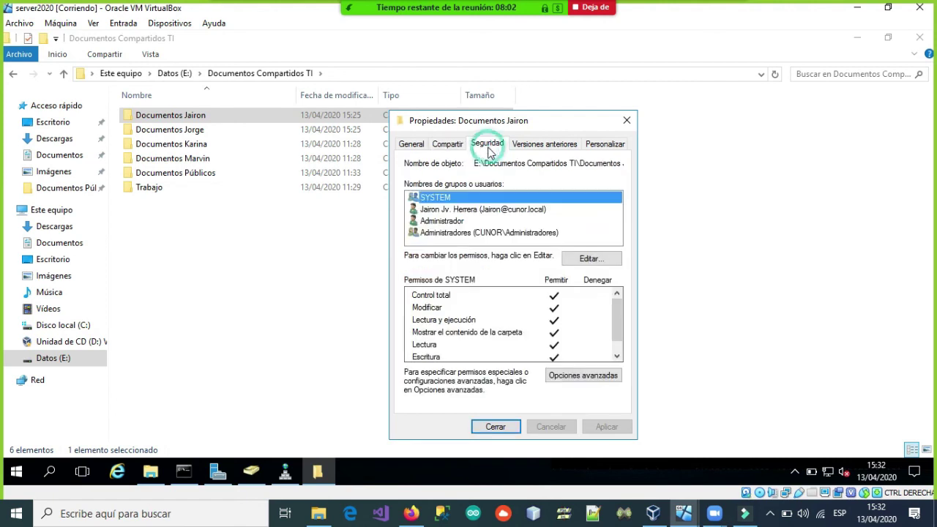
{"action": "left_click", "coordinate": [433, 211]}
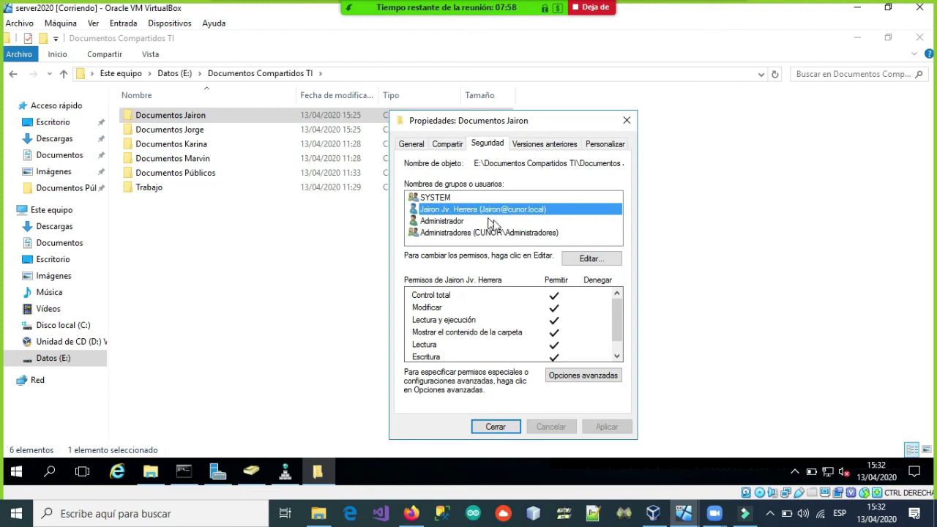
{"action": "left_click", "coordinate": [564, 258]}
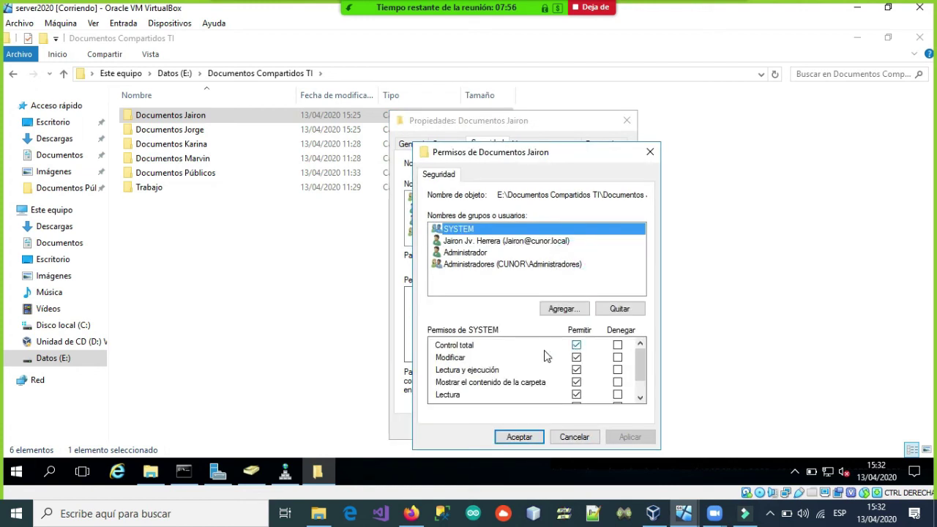
{"action": "left_click", "coordinate": [577, 345]}
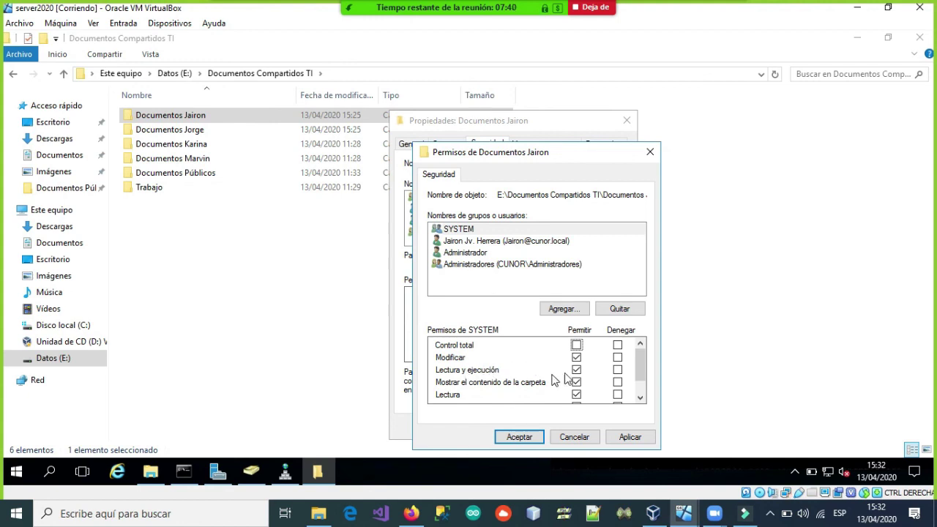
{"action": "left_click", "coordinate": [619, 437]}
{"action": "left_click", "coordinate": [519, 437]}
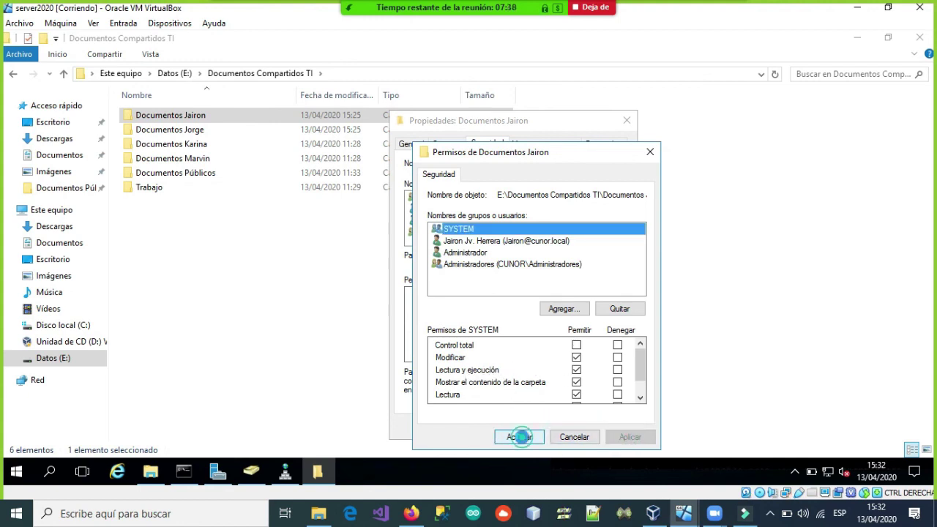
{"action": "left_click", "coordinate": [496, 427]}
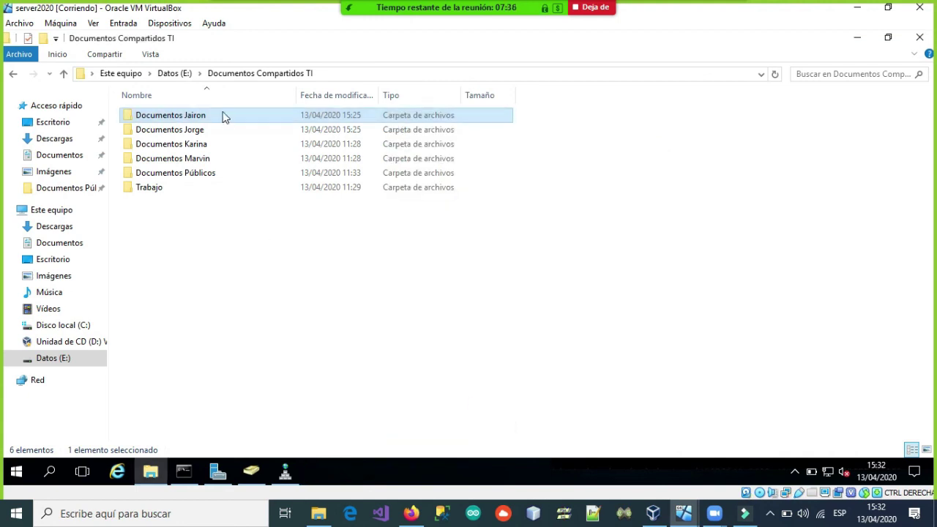
Step: Switch to the pc2 virtual machine and check which user is signed in
{"action": "left_click", "coordinate": [684, 512]}
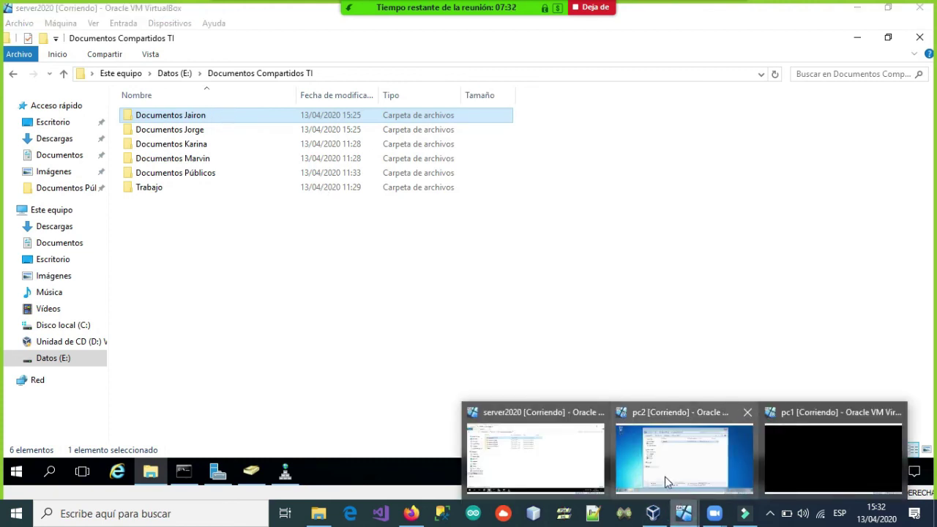
{"action": "left_click", "coordinate": [679, 456]}
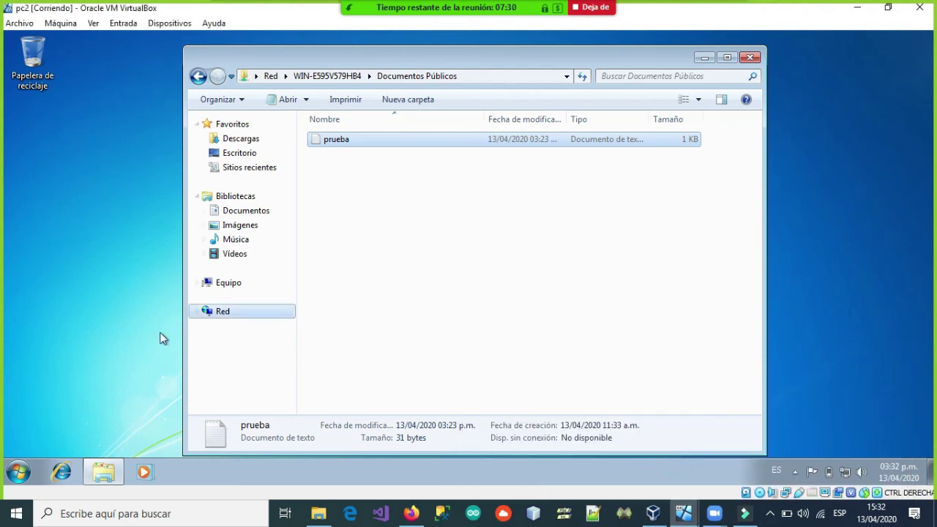
{"action": "left_click", "coordinate": [18, 472]}
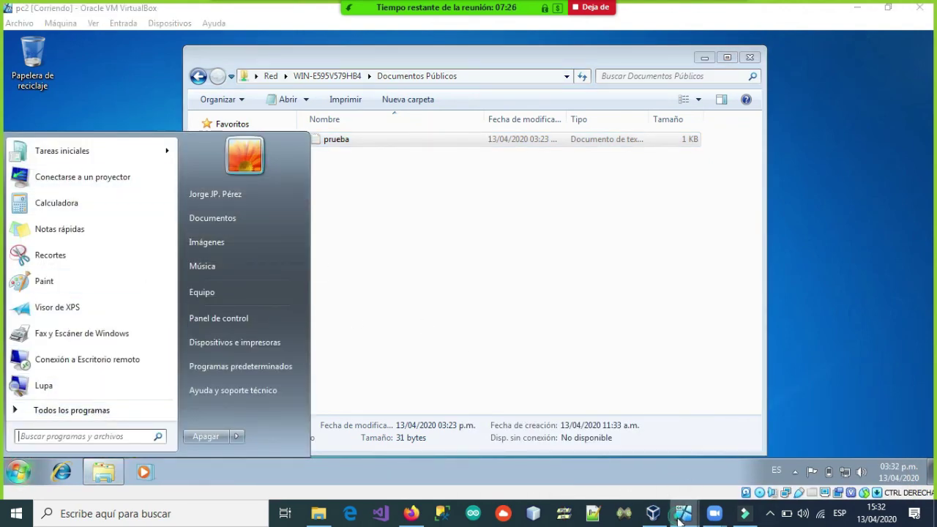
Step: Switch to the pc1 virtual machine, bring up its sign-in screen and choose Otro usuario
{"action": "mouse_move", "coordinate": [684, 509]}
{"action": "left_click", "coordinate": [787, 428]}
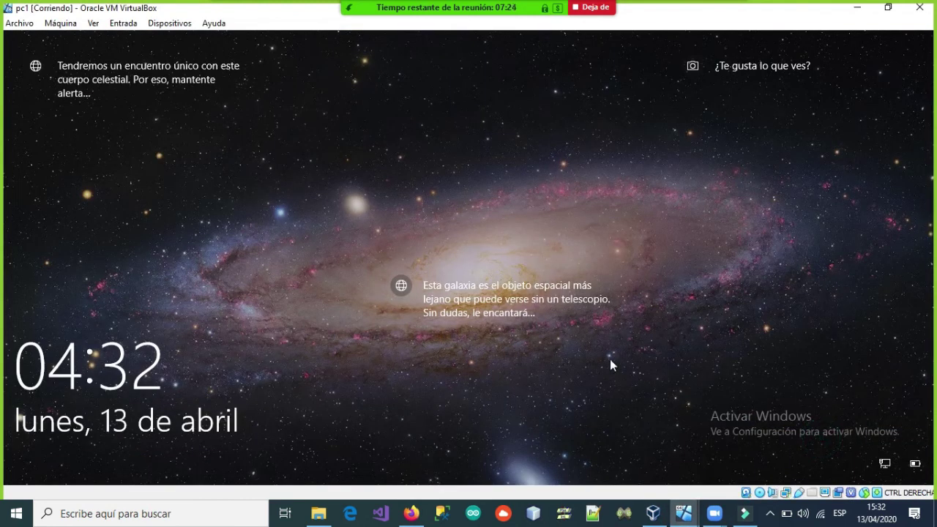
{"action": "left_click", "coordinate": [123, 22]}
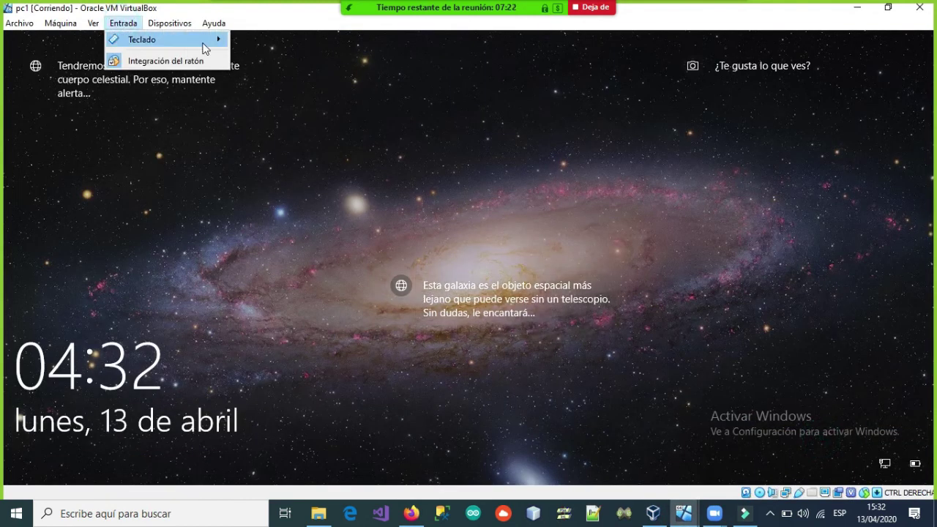
{"action": "mouse_move", "coordinate": [207, 43]}
{"action": "left_click", "coordinate": [282, 63]}
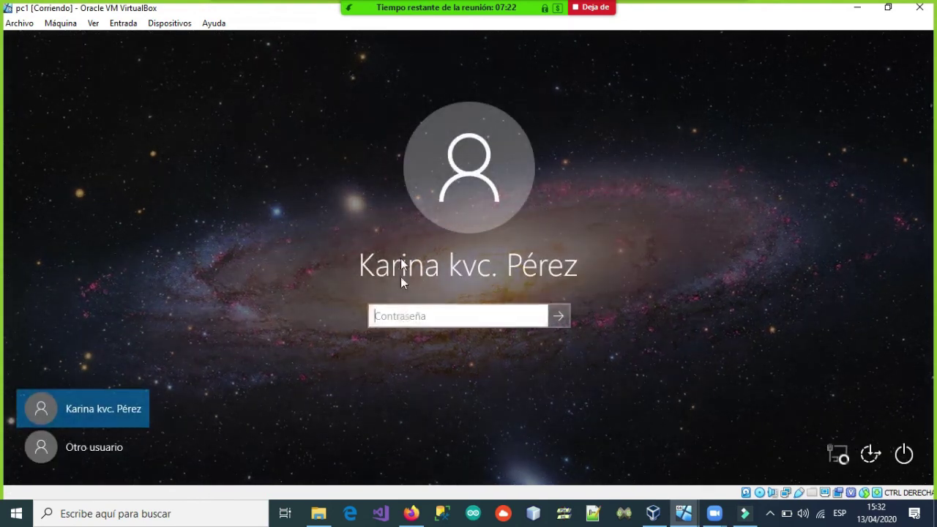
{"action": "left_click", "coordinate": [90, 453]}
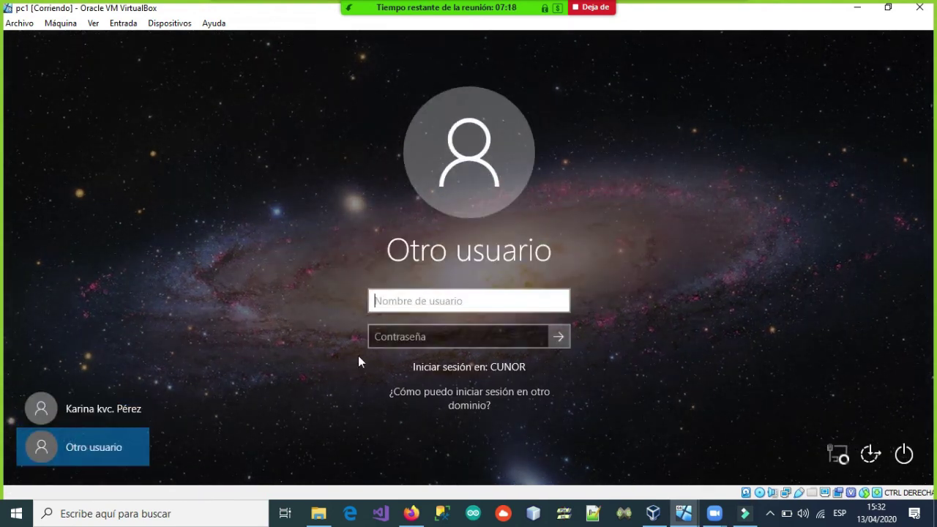
Step: Sign in to the CUNOR domain with the username of the shared folder's owner and the account password
{"action": "type", "text": "Jairon"}
{"action": "left_click", "coordinate": [422, 338]}
{"action": "type", "text": "•"}
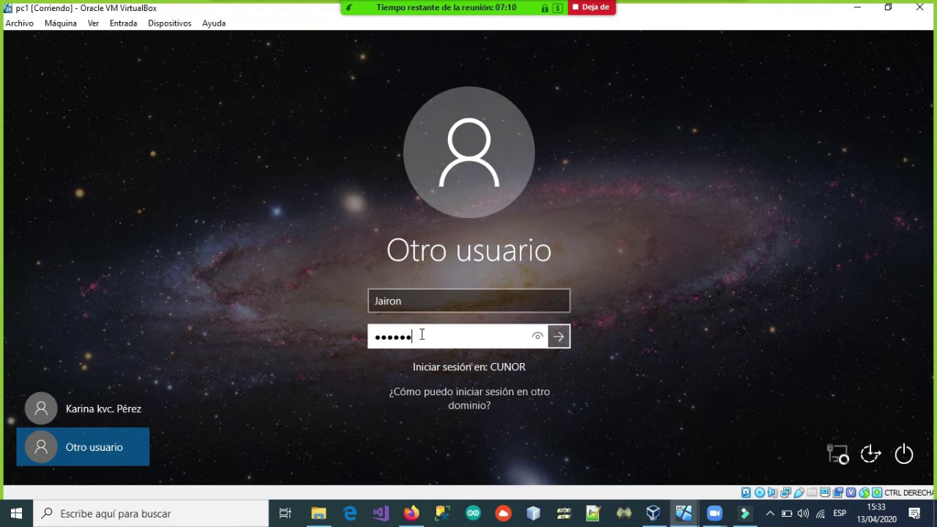
{"action": "key", "text": "Return"}
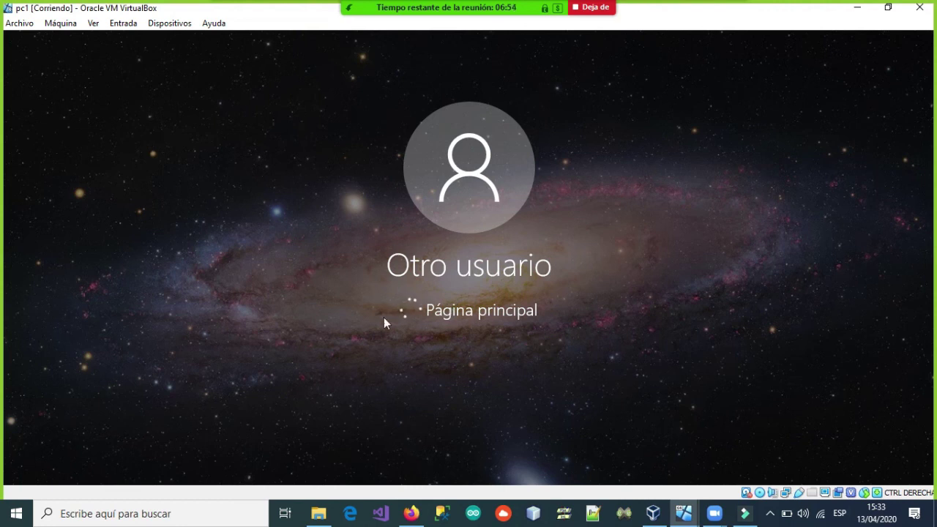
Step: Return to the pc2 virtual machine and view the list of folders shared by WIN-E595V579HB4
{"action": "mouse_move", "coordinate": [678, 519]}
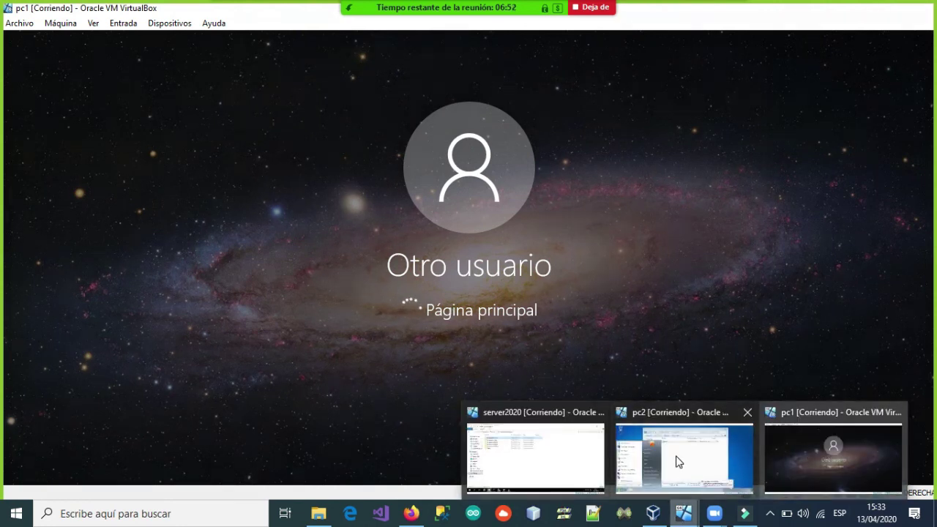
{"action": "mouse_move", "coordinate": [678, 462]}
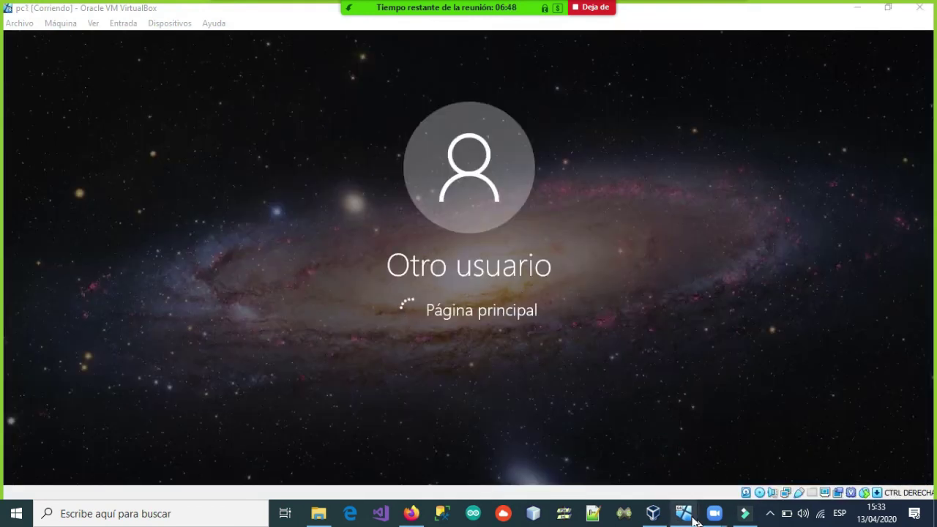
{"action": "left_click", "coordinate": [675, 452]}
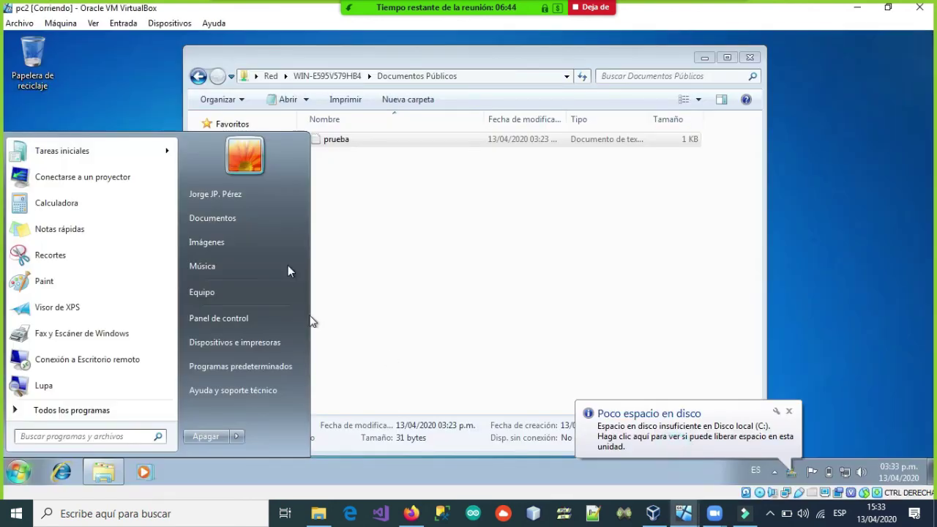
{"action": "left_click", "coordinate": [517, 311]}
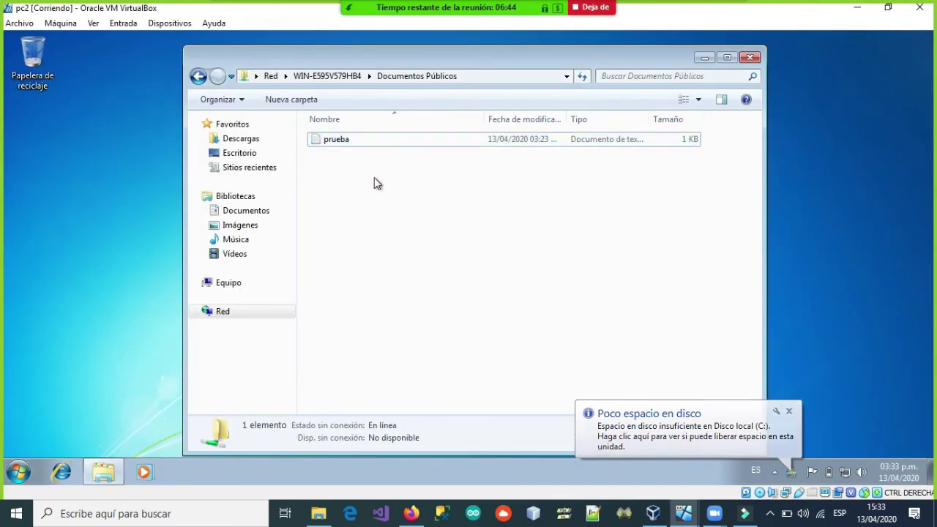
{"action": "left_click", "coordinate": [198, 76]}
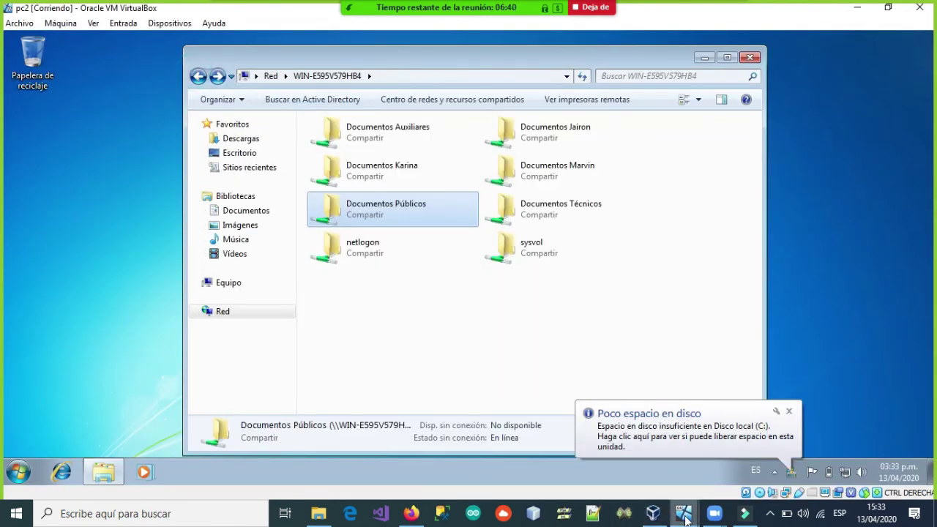
Step: On server2020, open the network sharing list of Documentos Públicos and check the permission level options of Usuarios del dominio
{"action": "mouse_move", "coordinate": [690, 519]}
{"action": "left_click", "coordinate": [544, 447]}
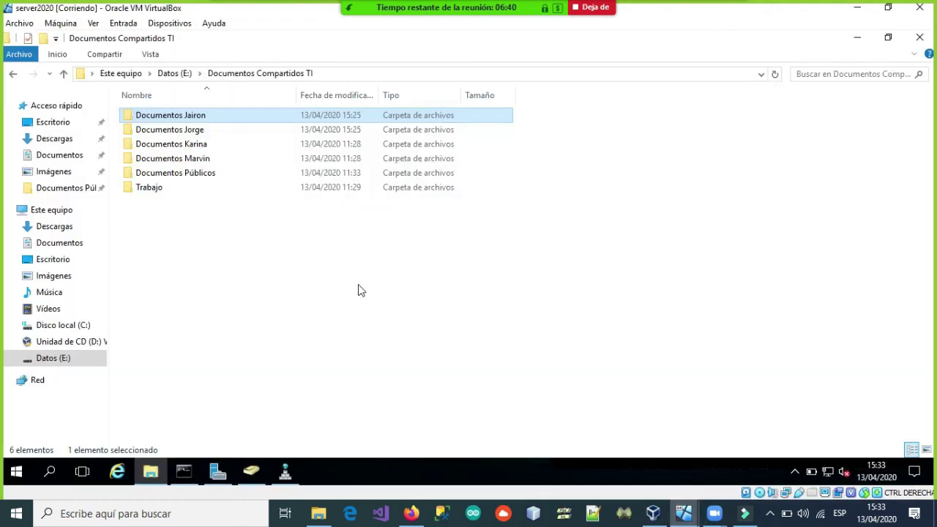
{"action": "left_click", "coordinate": [174, 174]}
{"action": "right_click", "coordinate": [174, 177]}
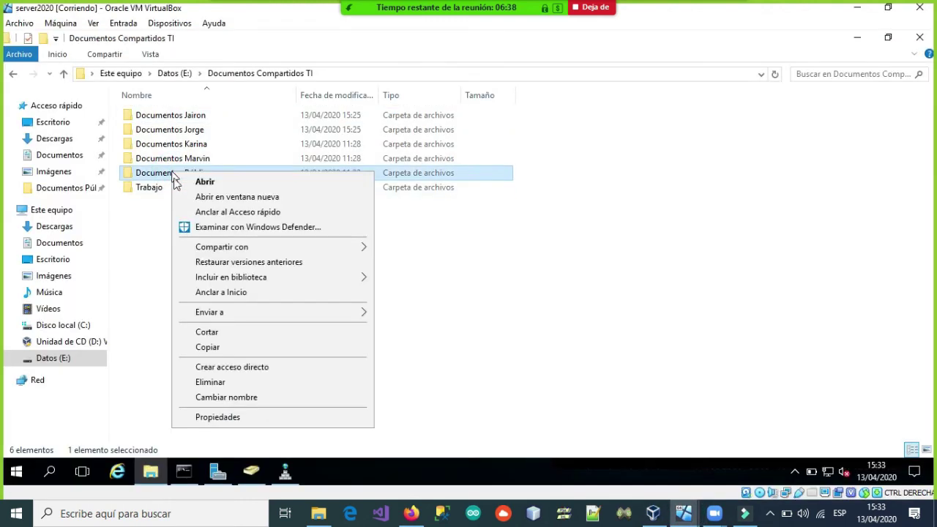
{"action": "left_click", "coordinate": [203, 421]}
{"action": "left_click_drag", "start_coordinate": [261, 134], "coordinate": [472, 116]}
{"action": "left_click", "coordinate": [443, 139]}
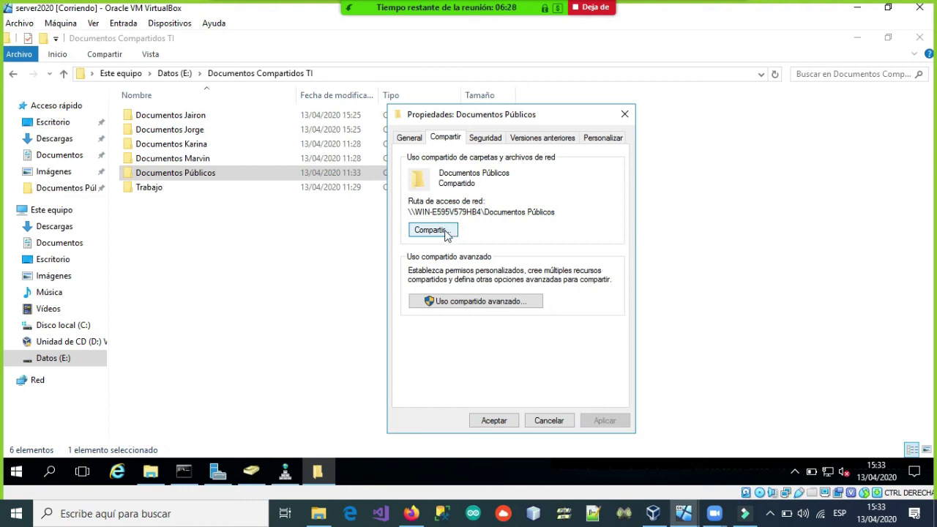
{"action": "left_click", "coordinate": [450, 231]}
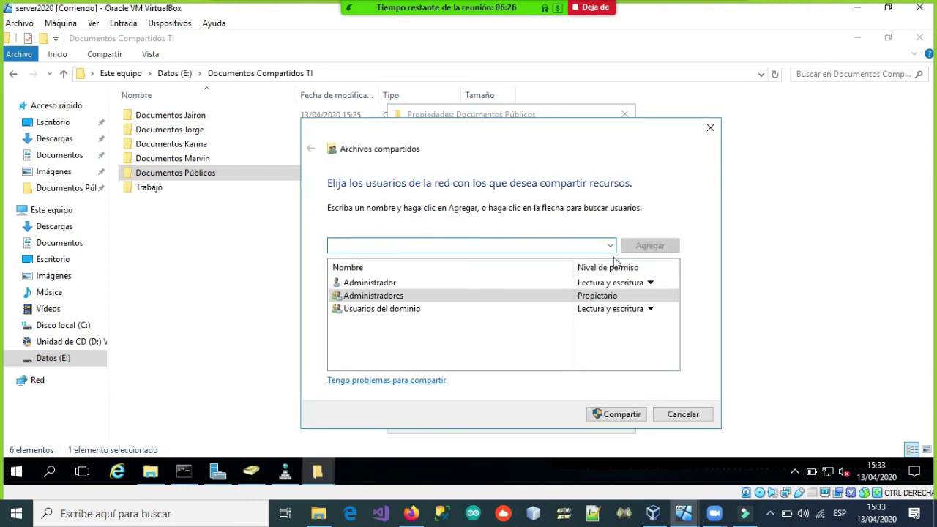
{"action": "left_click", "coordinate": [374, 310]}
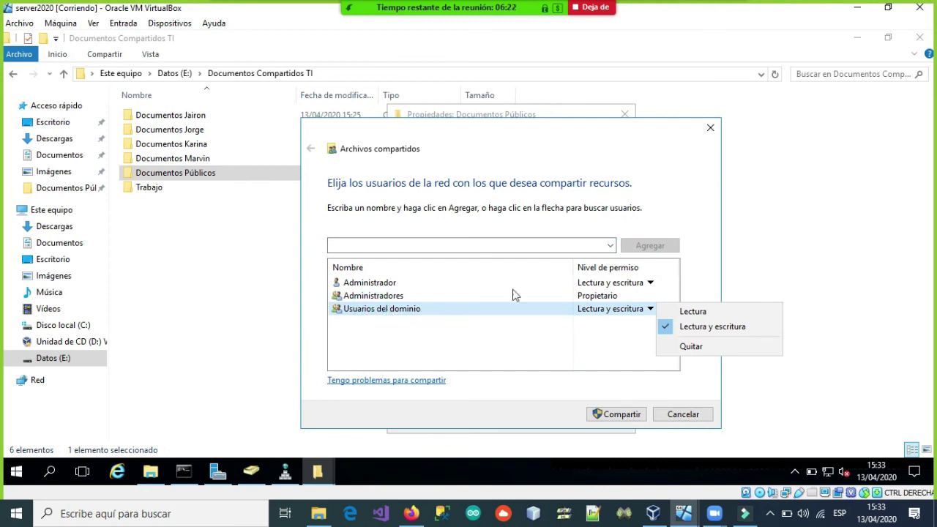
Step: Open the account search for the Documentos Públicos sharing list and restrict its object types to Grupos
{"action": "left_click", "coordinate": [612, 246]}
{"action": "left_click", "coordinate": [377, 270]}
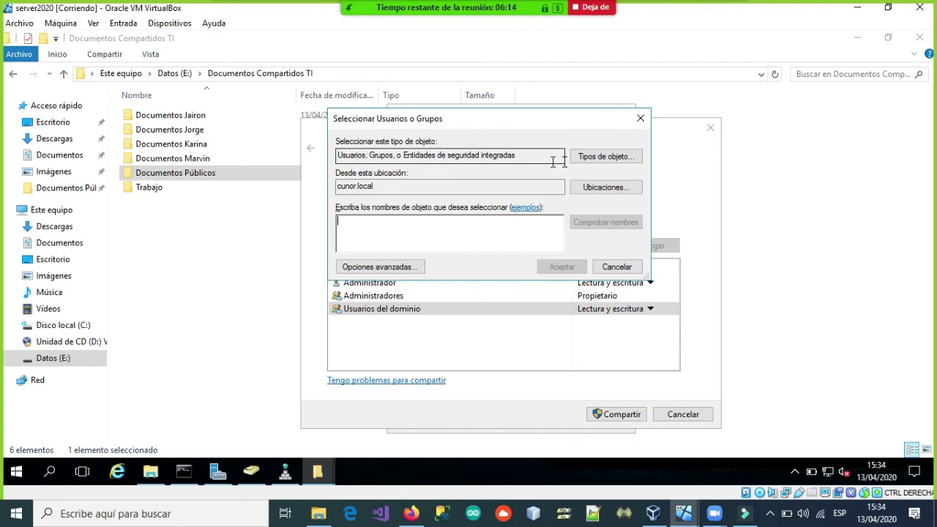
{"action": "left_click", "coordinate": [606, 156]}
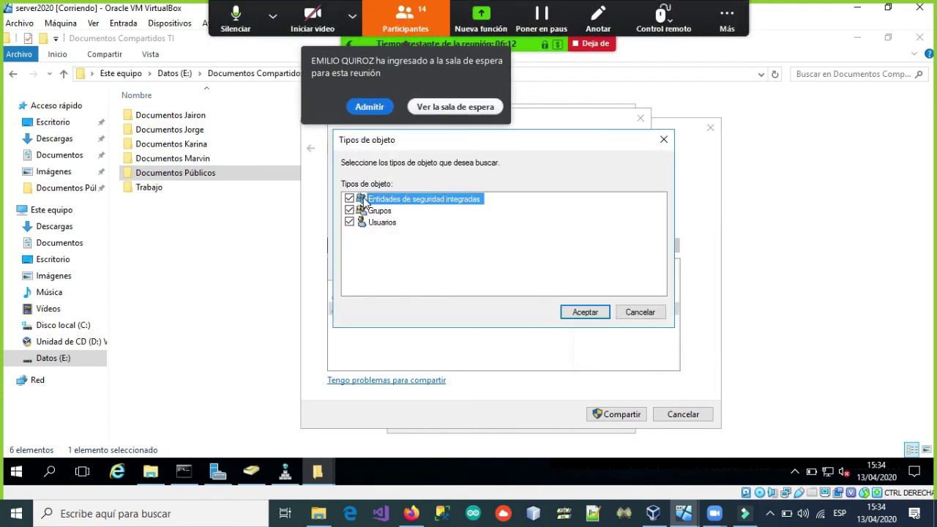
{"action": "left_click", "coordinate": [363, 107]}
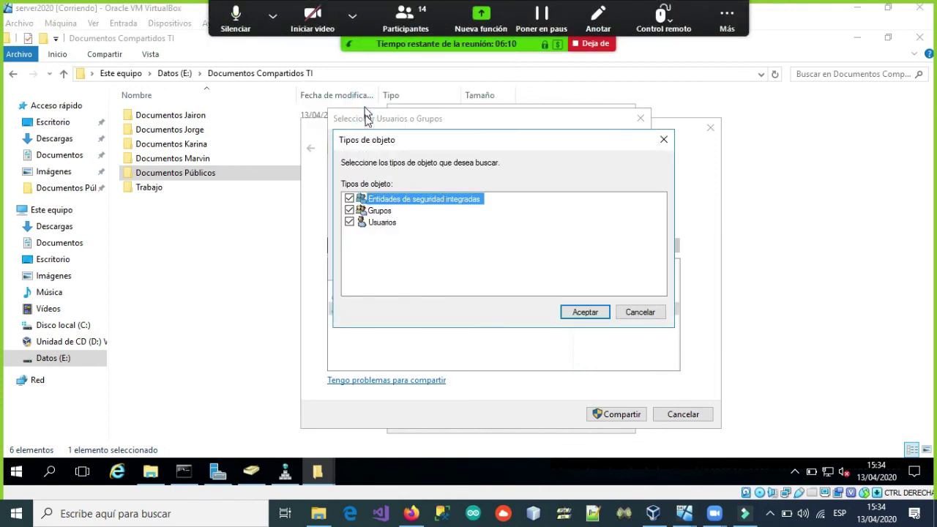
{"action": "left_click", "coordinate": [349, 199]}
{"action": "left_click", "coordinate": [349, 222]}
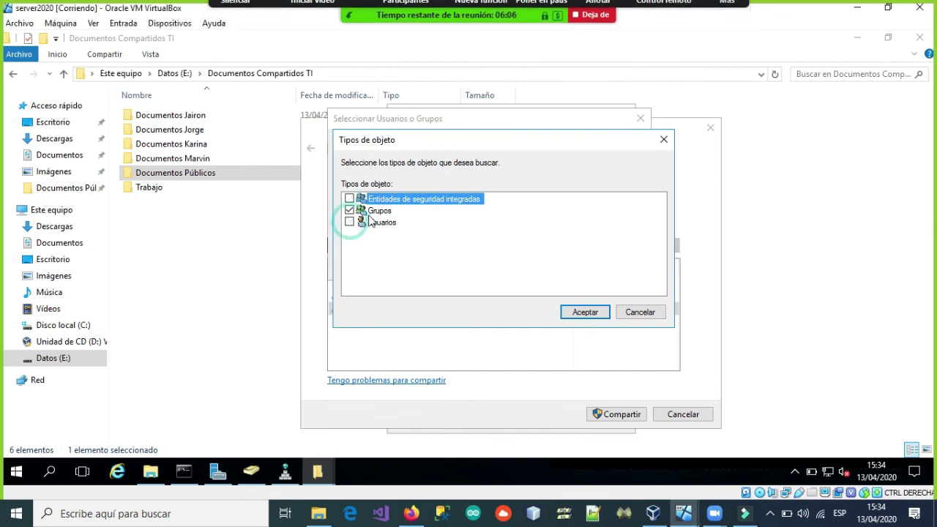
{"action": "left_click", "coordinate": [571, 315]}
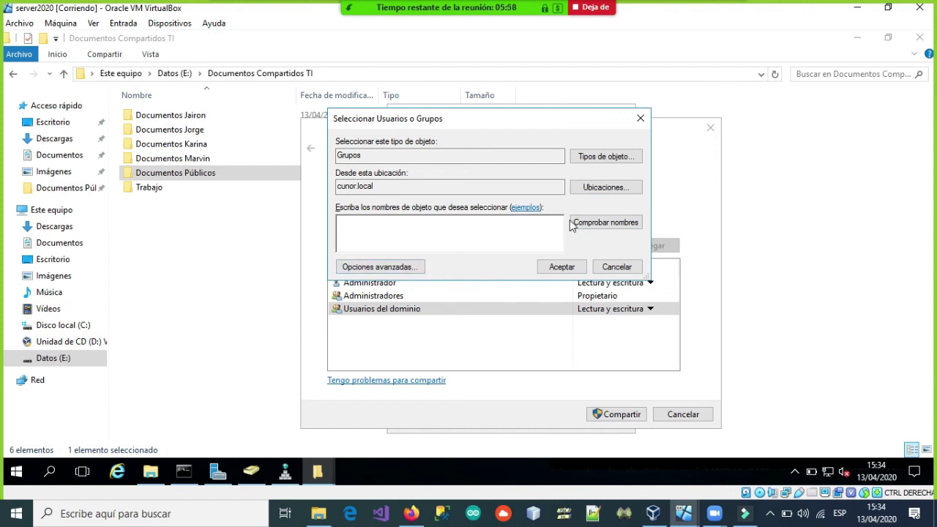
Step: Search cunor.local for all groups and select Usuarios del dominio as the group for the Documentos Públicos sharing list
{"action": "left_click", "coordinate": [380, 267]}
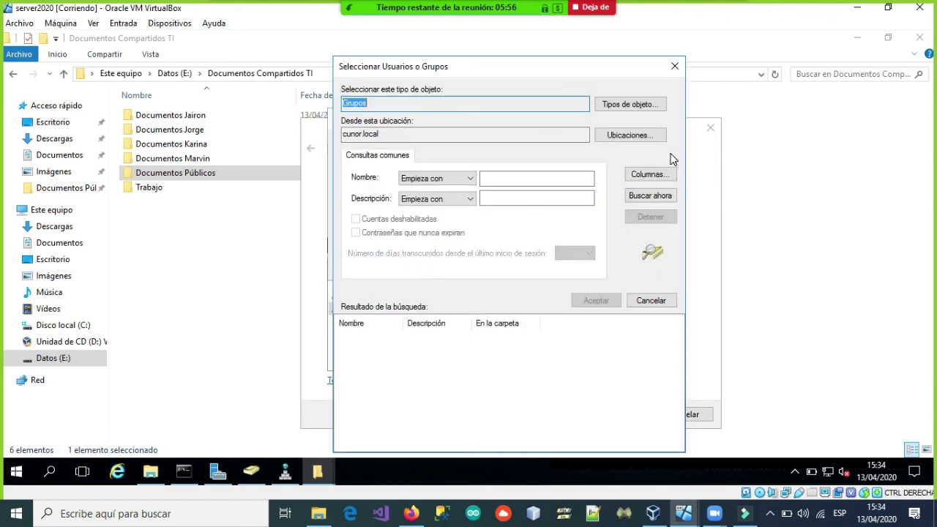
{"action": "left_click", "coordinate": [648, 200]}
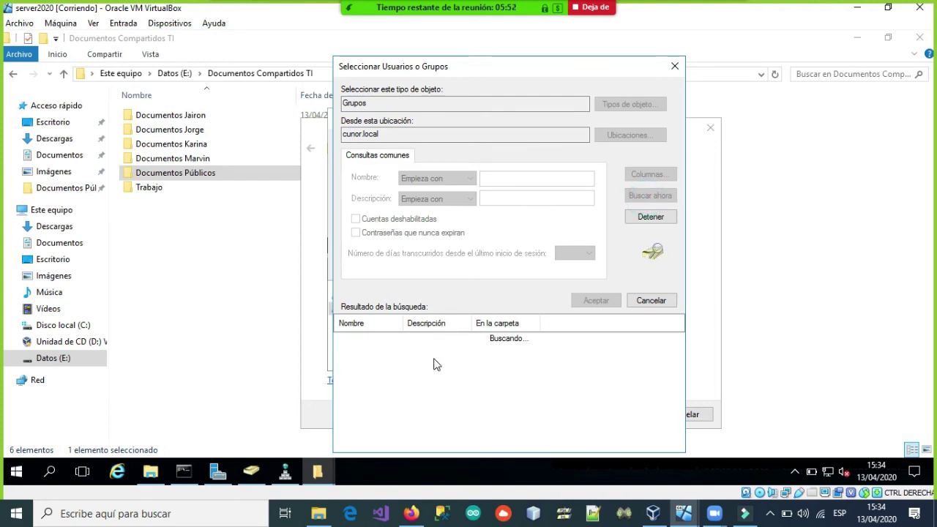
{"action": "left_click_drag", "start_coordinate": [496, 67], "coordinate": [485, 43]}
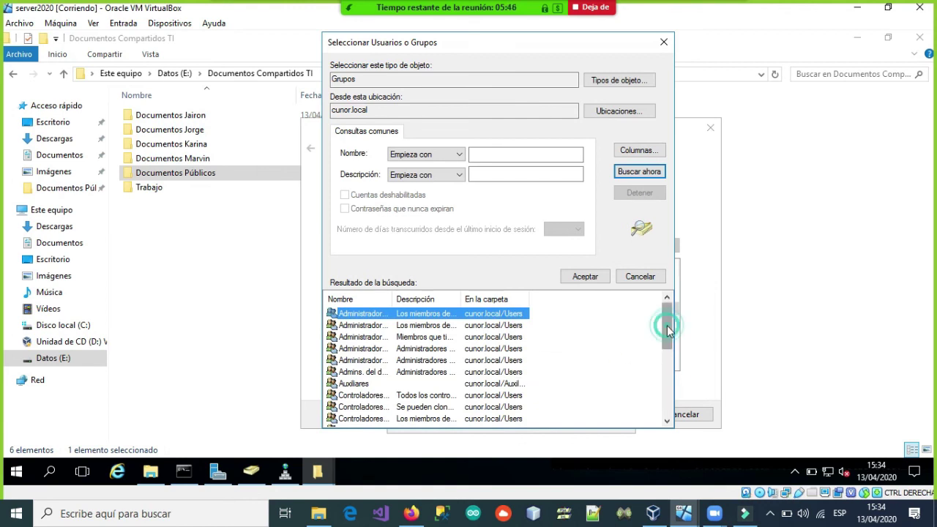
{"action": "scroll", "coordinate": [667, 332], "scroll_direction": "down", "scroll_amount": 2}
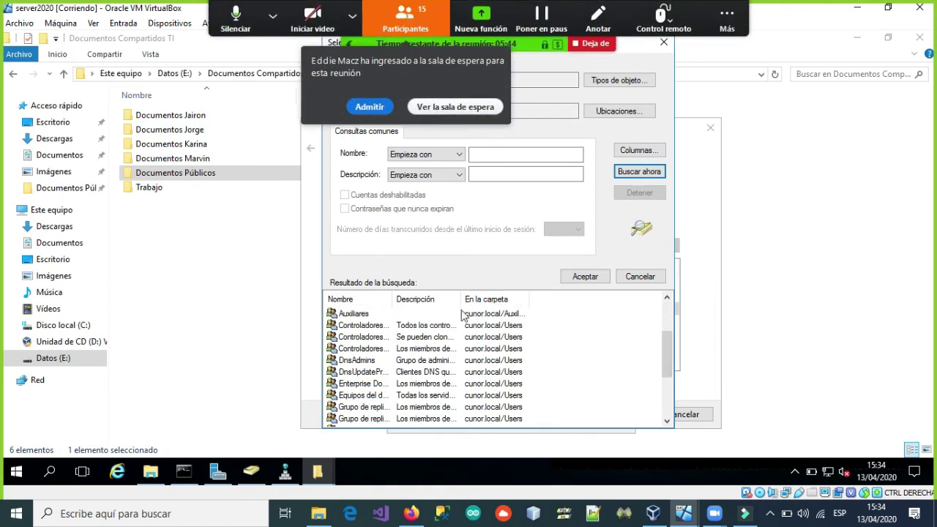
{"action": "left_click", "coordinate": [370, 106]}
{"action": "left_click_drag", "start_coordinate": [394, 298], "coordinate": [488, 299]}
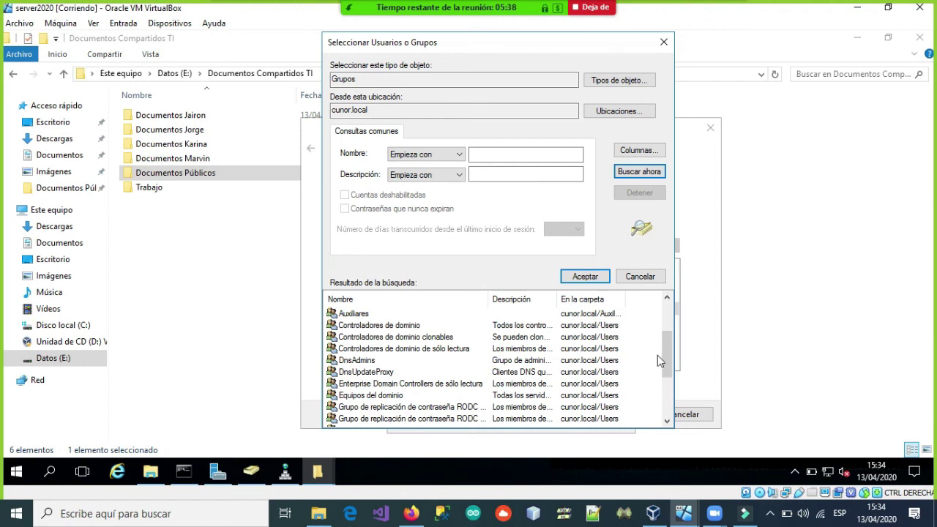
{"action": "left_click_drag", "start_coordinate": [669, 352], "coordinate": [668, 407]}
{"action": "left_click", "coordinate": [369, 423]}
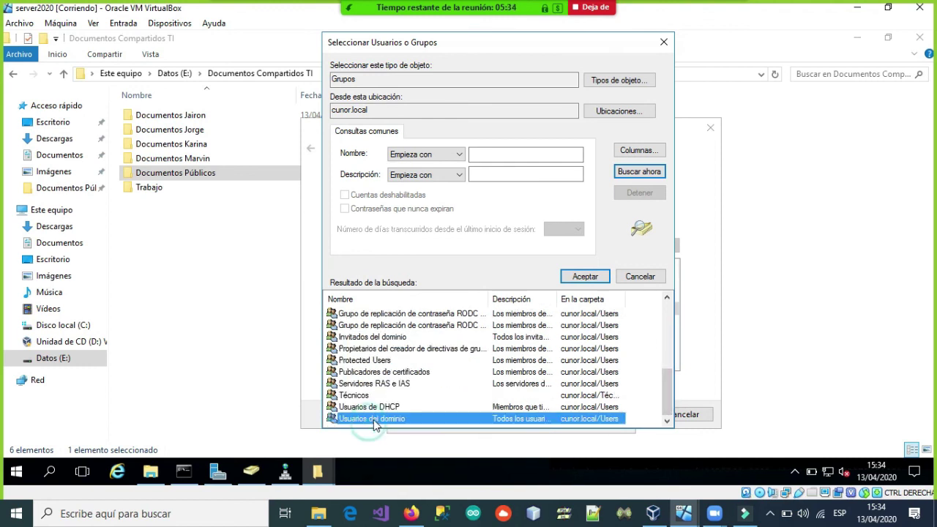
{"action": "left_click", "coordinate": [586, 279]}
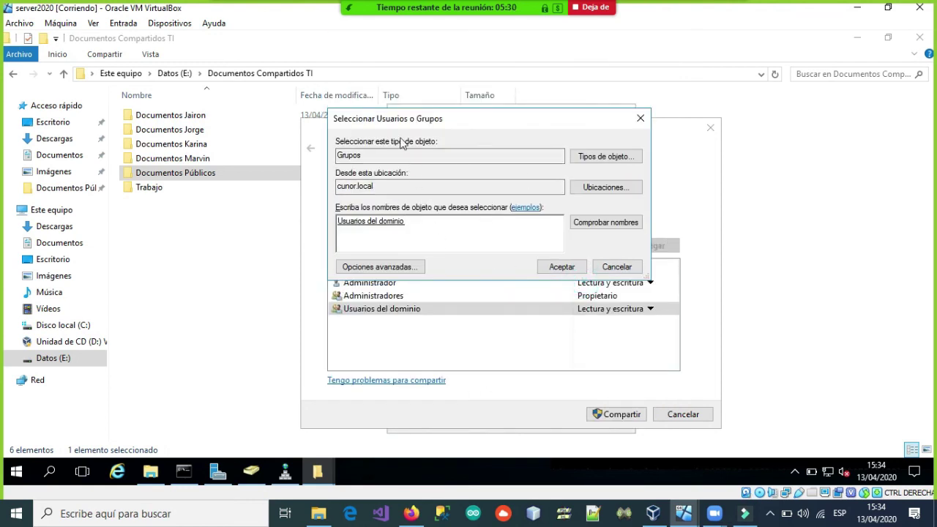
{"action": "left_click", "coordinate": [561, 267]}
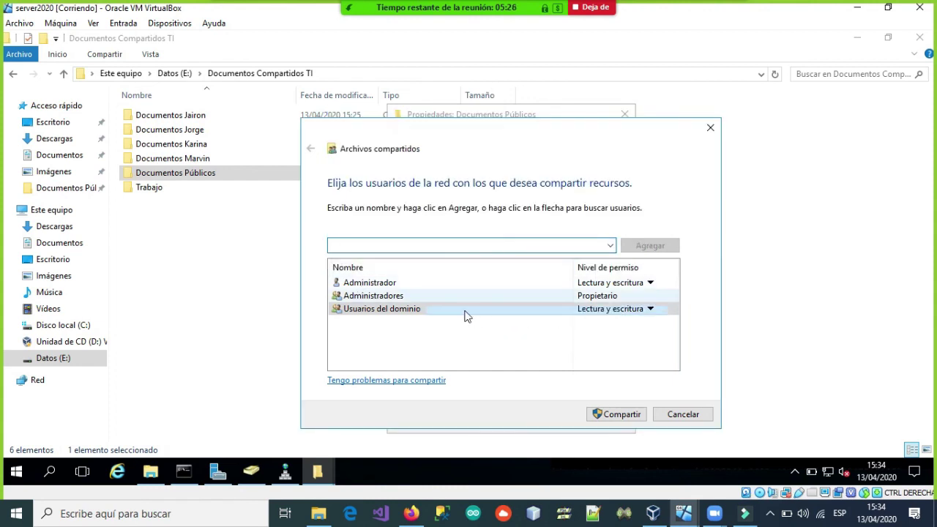
Step: Share Documentos Públicos with the listed accounts and close the folder's properties
{"action": "left_click", "coordinate": [610, 415]}
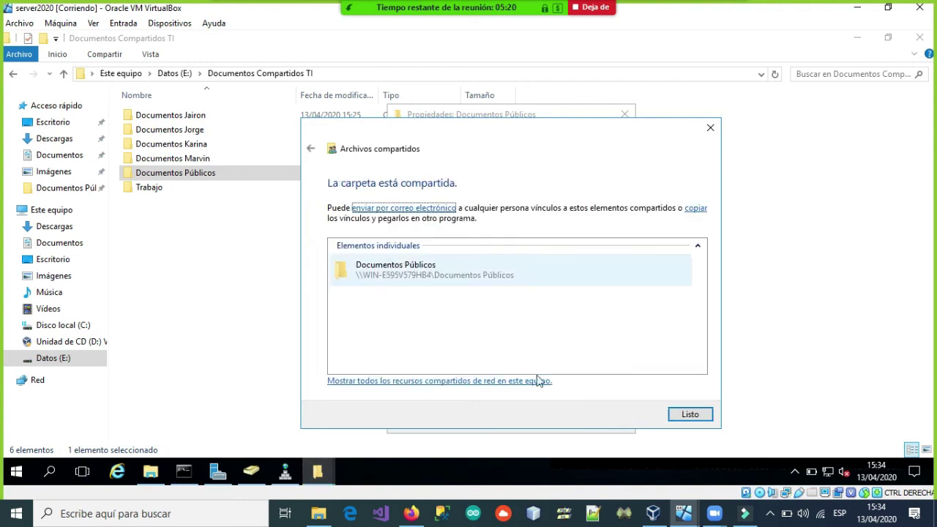
{"action": "left_click", "coordinate": [681, 415]}
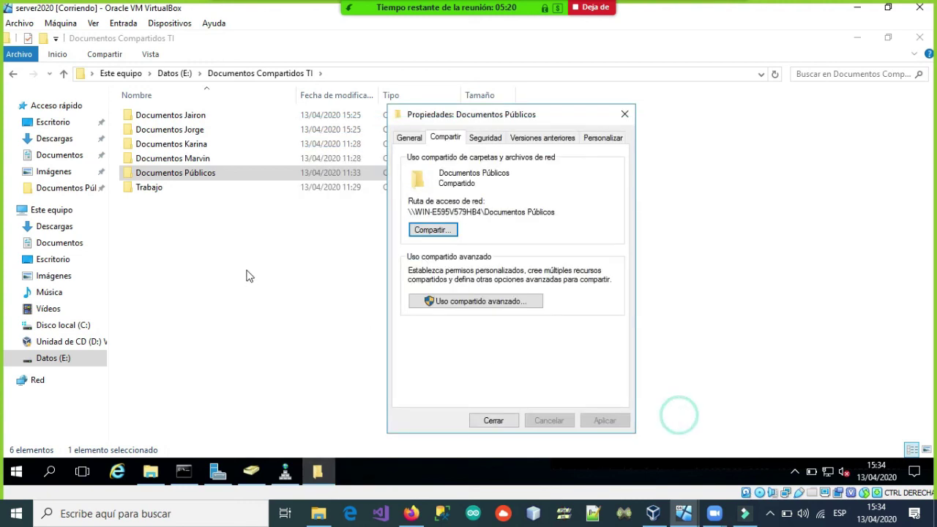
{"action": "left_click", "coordinate": [492, 419]}
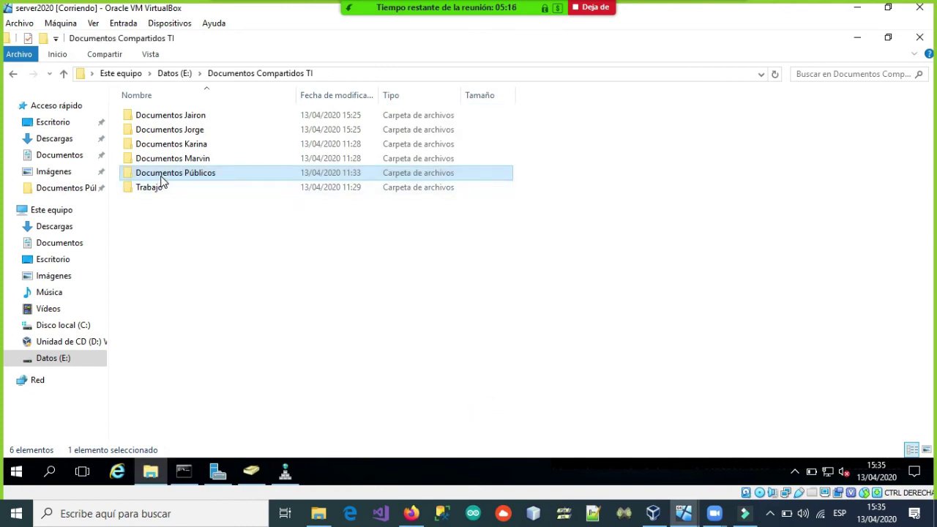
Step: Switch to the pc2 virtual machine and open Documentos Públicos on WIN-E595V579HB4 through the network
{"action": "mouse_move", "coordinate": [683, 513]}
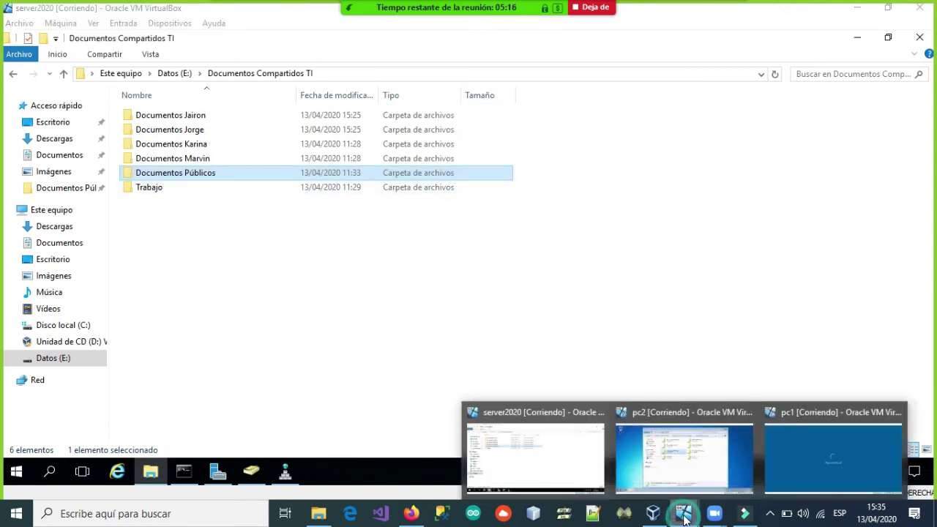
{"action": "left_click", "coordinate": [674, 453]}
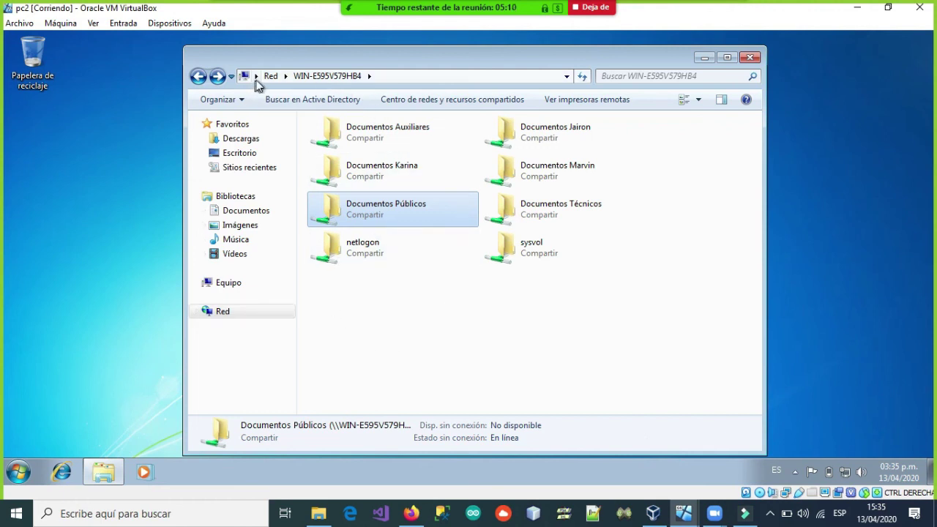
{"action": "left_click", "coordinate": [215, 312]}
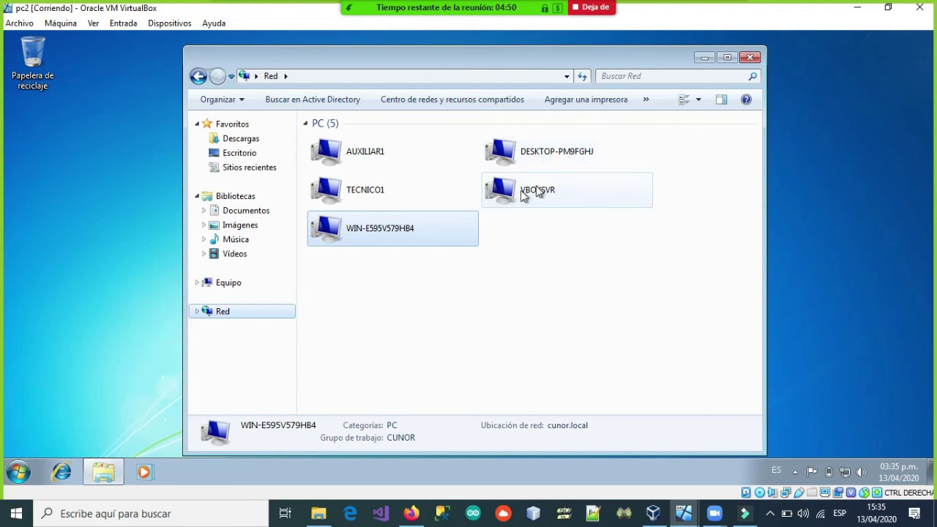
{"action": "double_click", "coordinate": [349, 234]}
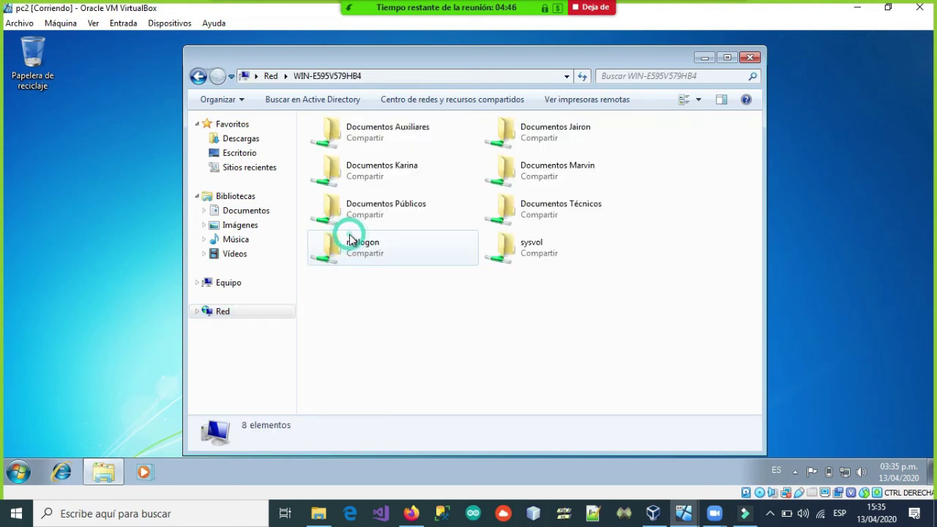
{"action": "double_click", "coordinate": [370, 216]}
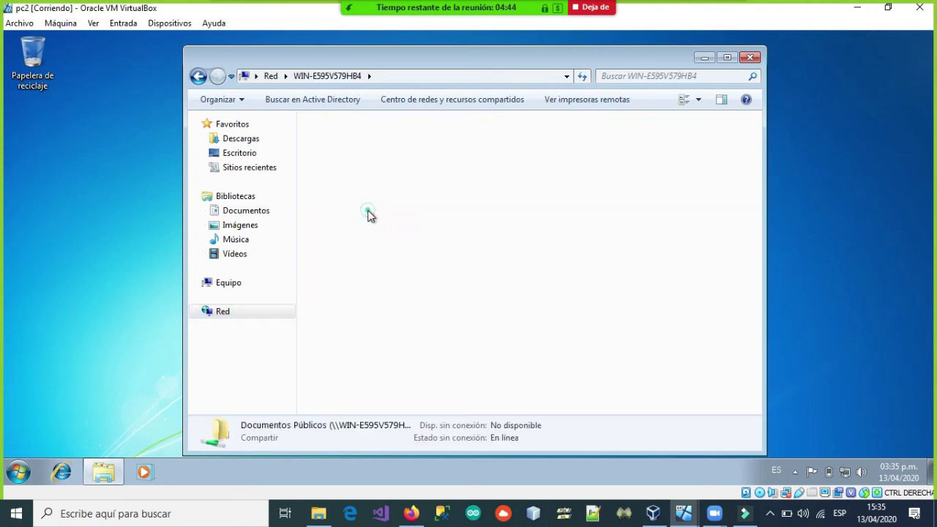
{"action": "left_click", "coordinate": [327, 142]}
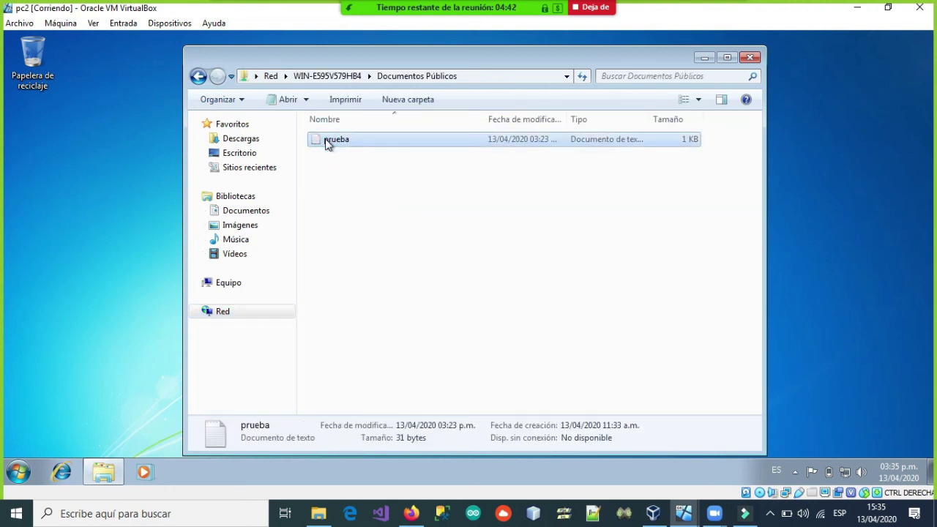
Step: Create a new folder named prueba inside the shared Documentos Públicos folder
{"action": "left_click", "coordinate": [380, 217]}
{"action": "right_click", "coordinate": [380, 211]}
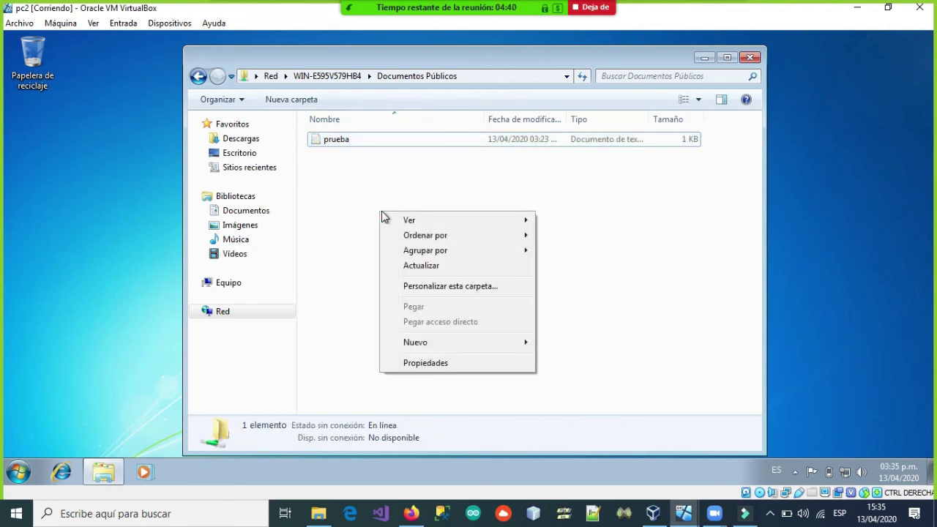
{"action": "mouse_move", "coordinate": [512, 340]}
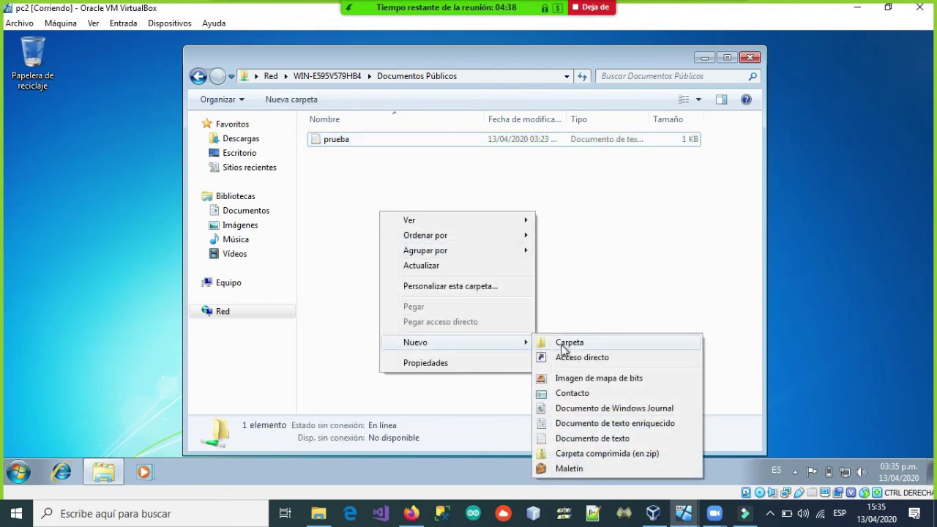
{"action": "left_click", "coordinate": [561, 341]}
{"action": "type", "text": "p"}
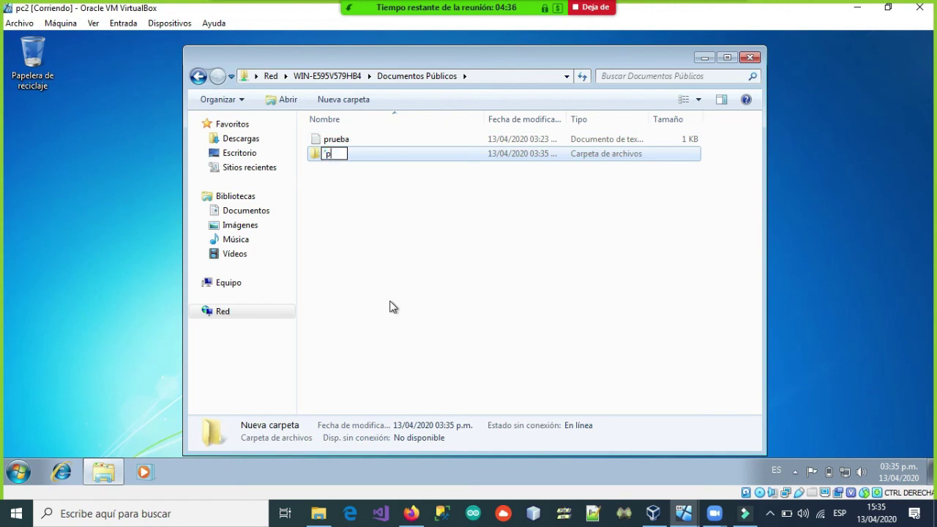
{"action": "type", "text": "rueba"}
{"action": "left_click", "coordinate": [471, 206]}
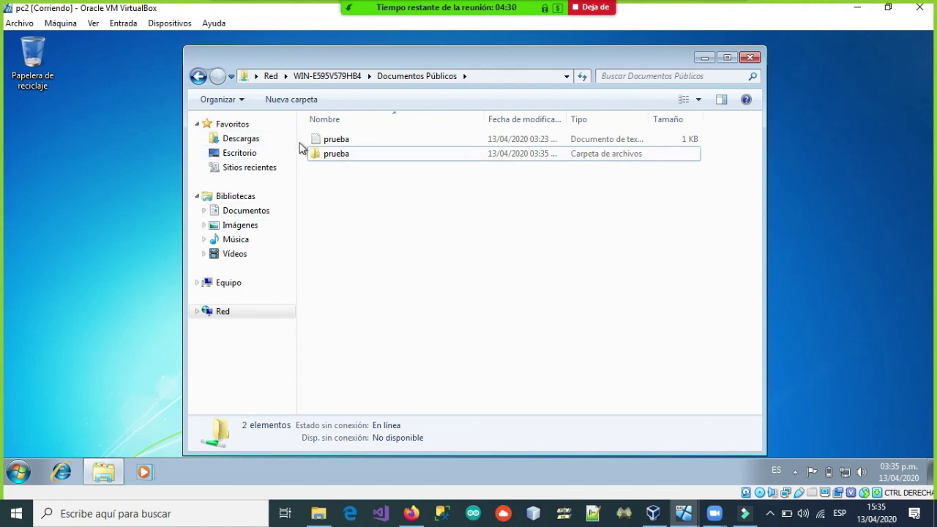
Step: Reopen Documentos Públicos on pc2, and check the contents of the same folder on the server2020 virtual machine
{"action": "left_click", "coordinate": [198, 76]}
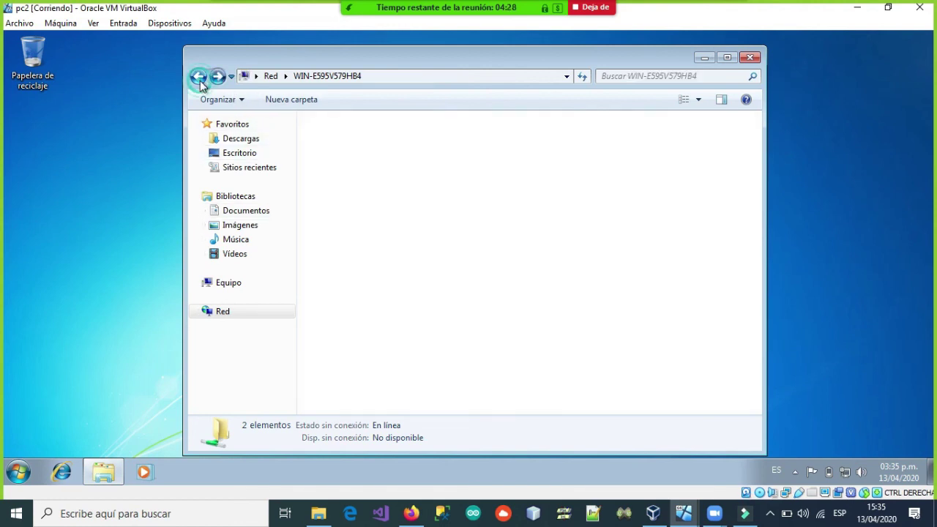
{"action": "double_click", "coordinate": [371, 216]}
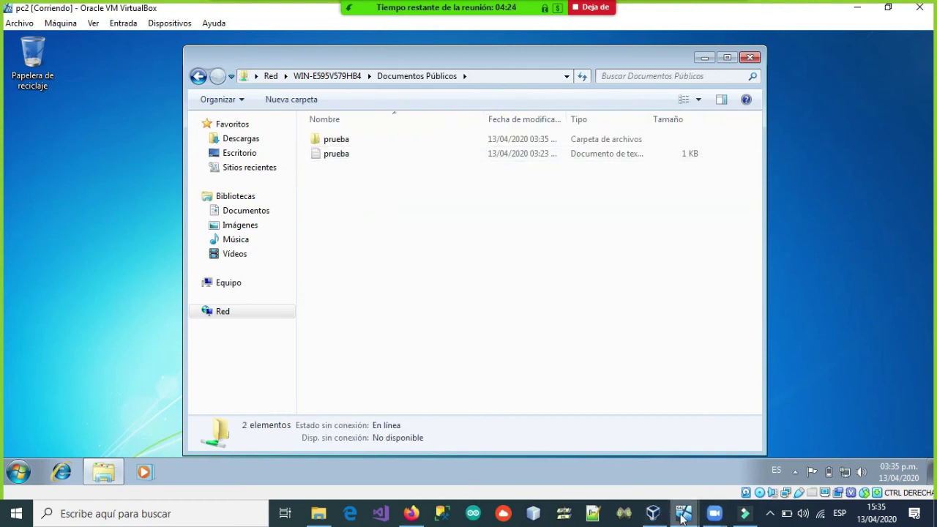
{"action": "mouse_move", "coordinate": [687, 520]}
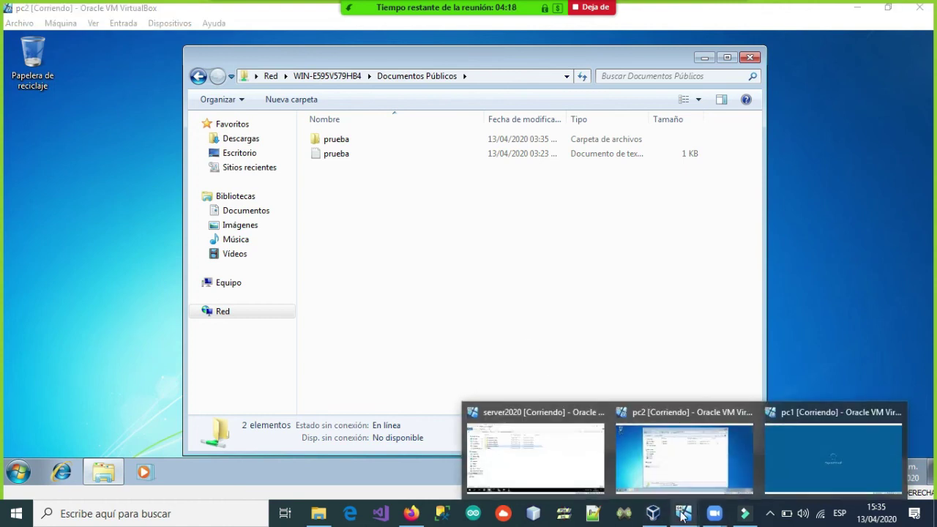
{"action": "left_click", "coordinate": [557, 454]}
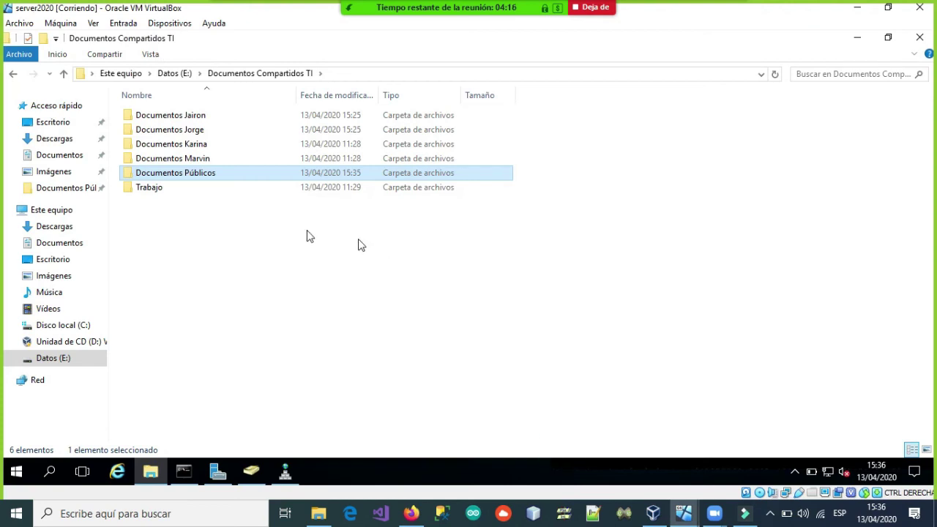
{"action": "double_click", "coordinate": [181, 179]}
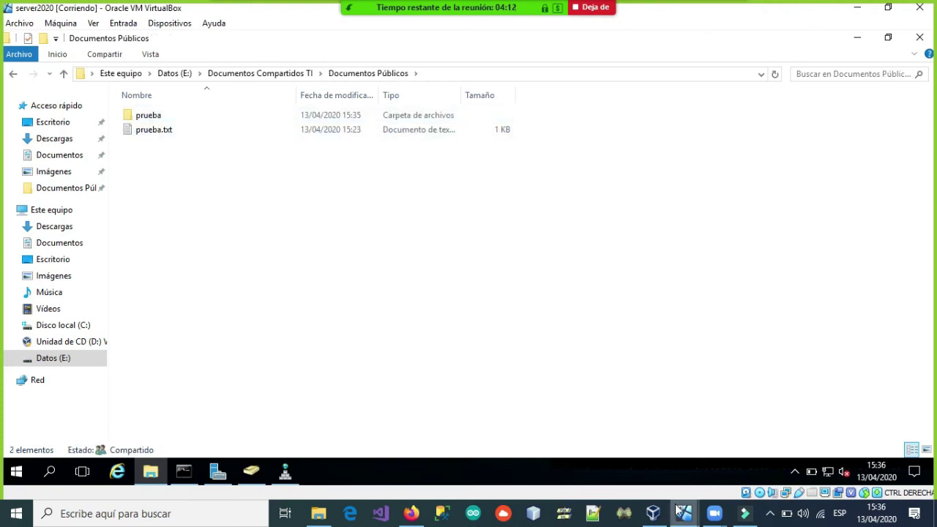
Step: Return to pc2, view the contents of the shared Documentos Técnicos folder, and go back to the server's share list
{"action": "mouse_move", "coordinate": [679, 510]}
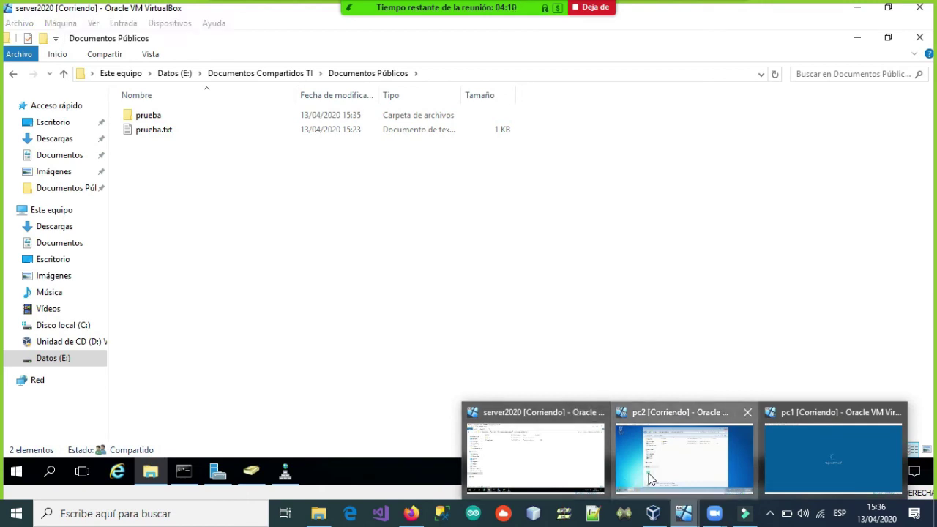
{"action": "left_click", "coordinate": [685, 457]}
{"action": "left_click", "coordinate": [198, 76]}
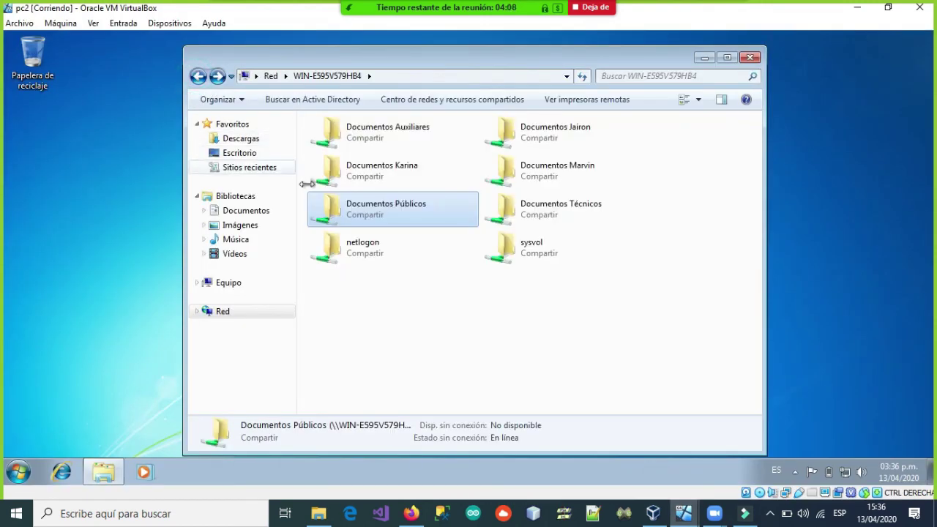
{"action": "left_click", "coordinate": [18, 472]}
{"action": "left_click", "coordinate": [368, 317]}
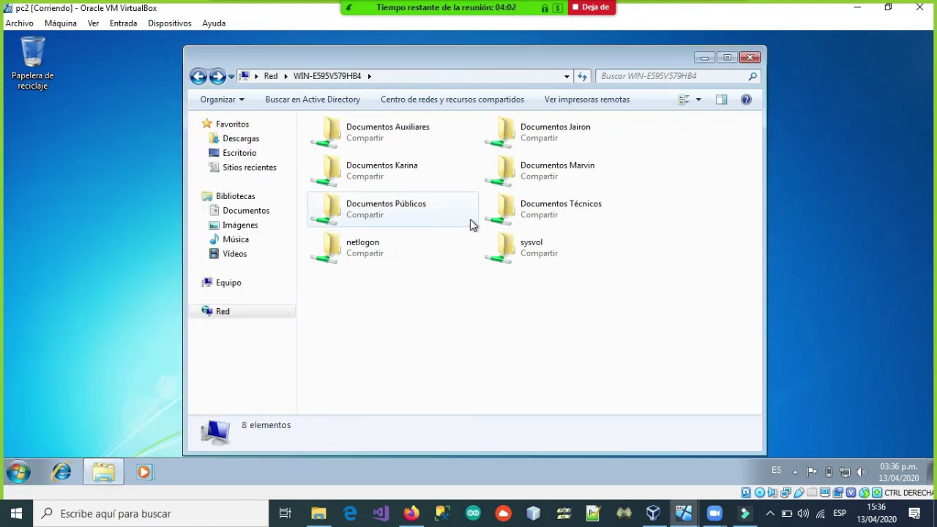
{"action": "double_click", "coordinate": [527, 219]}
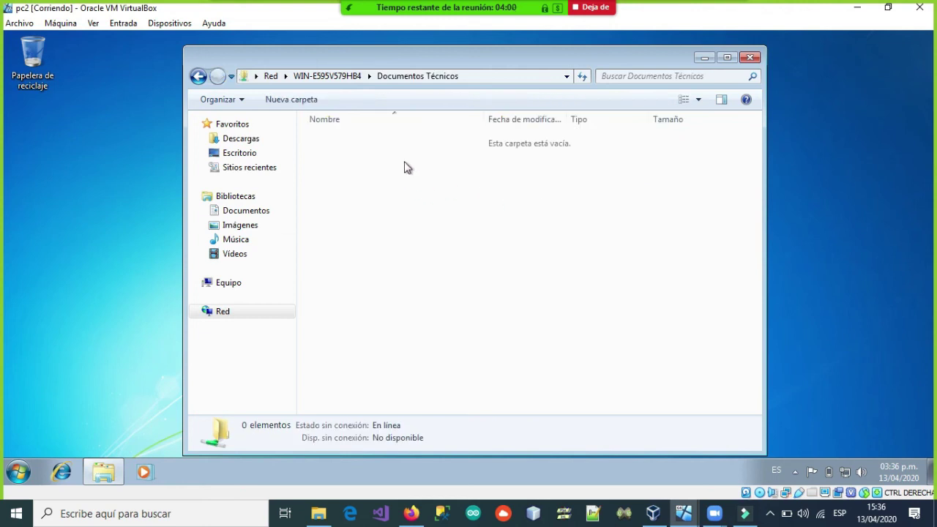
{"action": "left_click", "coordinate": [197, 76]}
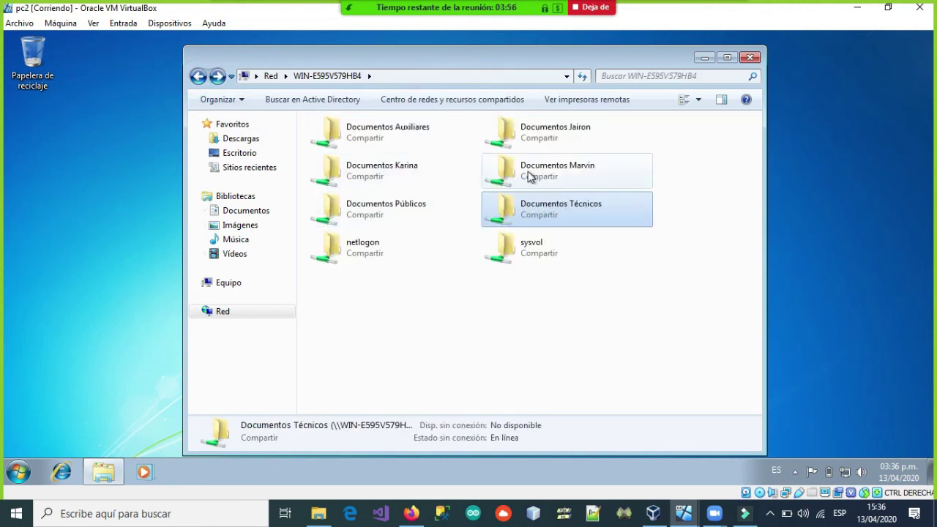
Step: Test access from pc2 to Documentos Auxiliares and the other users' three personal shared folders on WIN-E595V579HB4
{"action": "double_click", "coordinate": [530, 177]}
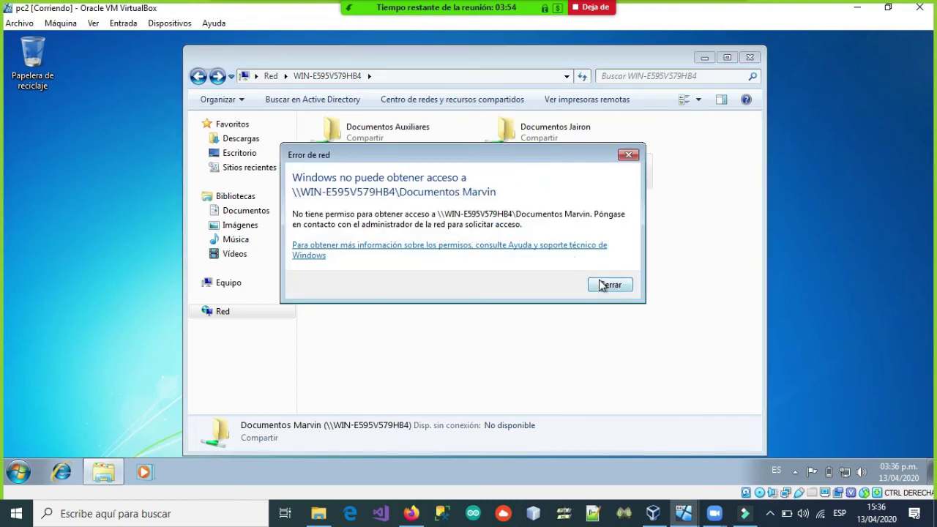
{"action": "left_click", "coordinate": [609, 286]}
{"action": "double_click", "coordinate": [524, 135]}
{"action": "left_click", "coordinate": [609, 282]}
{"action": "double_click", "coordinate": [363, 134]}
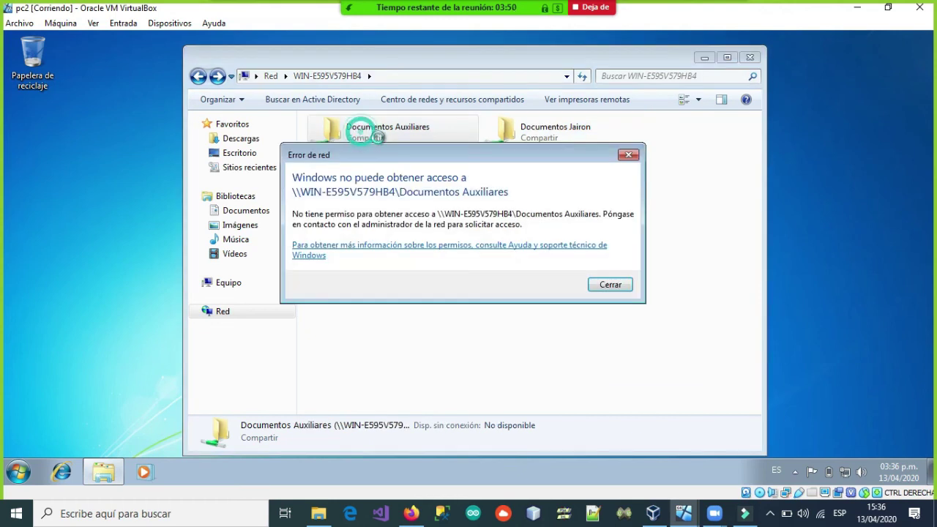
{"action": "left_click", "coordinate": [609, 285]}
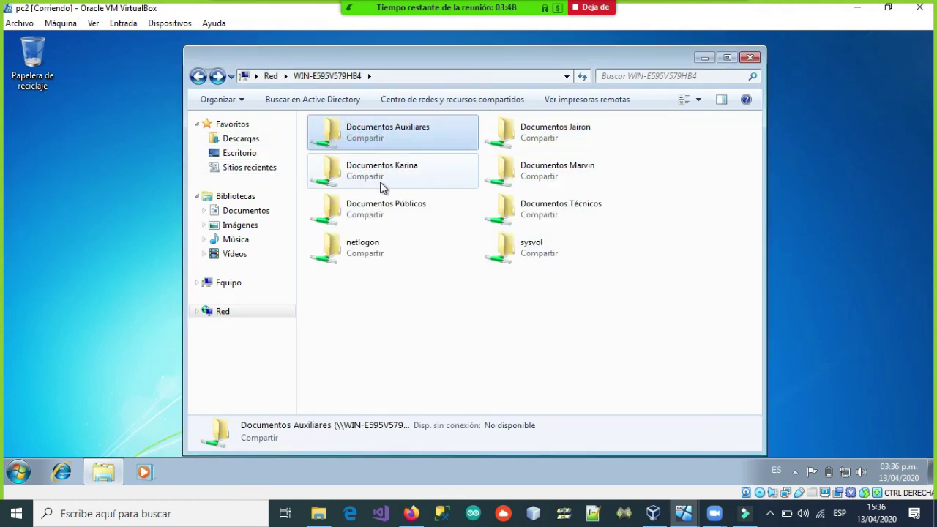
{"action": "left_click", "coordinate": [377, 179]}
{"action": "left_click", "coordinate": [610, 284]}
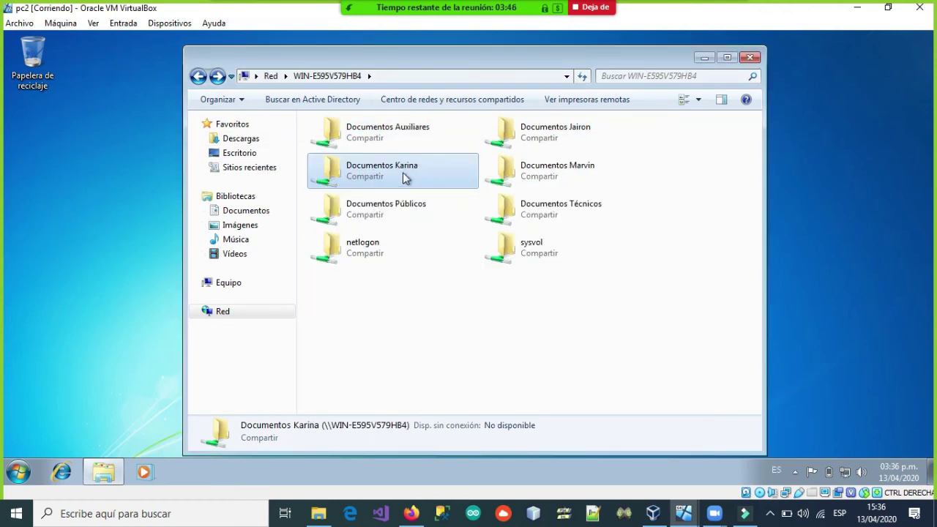
Step: Switch to the server2020 virtual machine and open the Trabajo folder inside Documentos Compartidos TI
{"action": "left_click", "coordinate": [395, 212]}
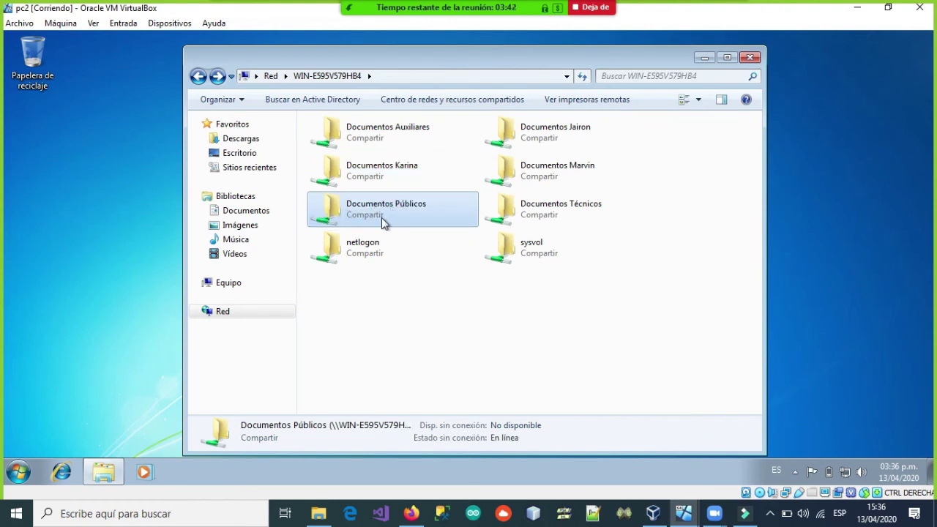
{"action": "left_click", "coordinate": [518, 216]}
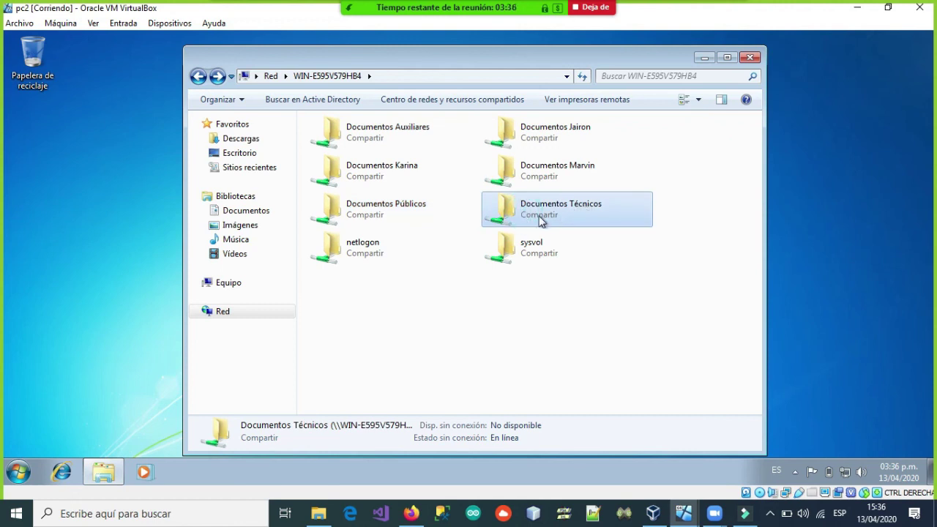
{"action": "left_click", "coordinate": [676, 513]}
{"action": "left_click", "coordinate": [561, 466]}
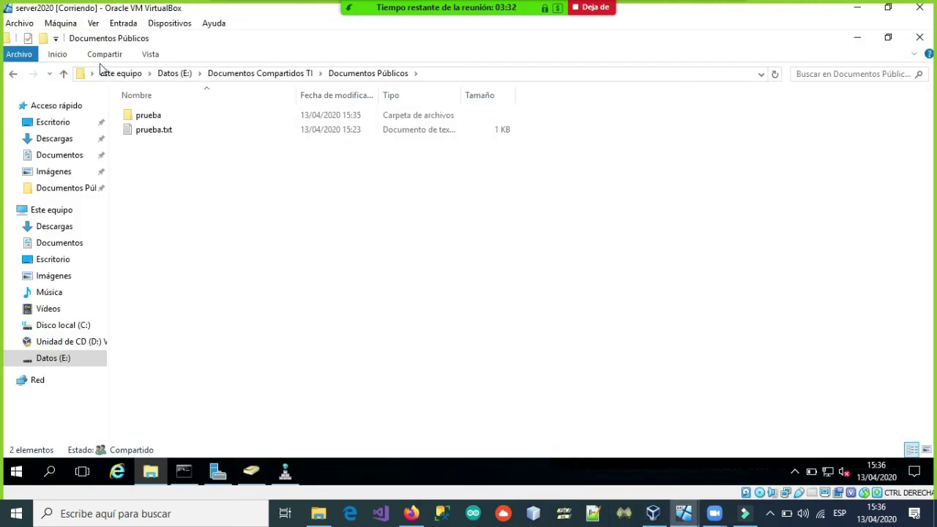
{"action": "left_click", "coordinate": [65, 74]}
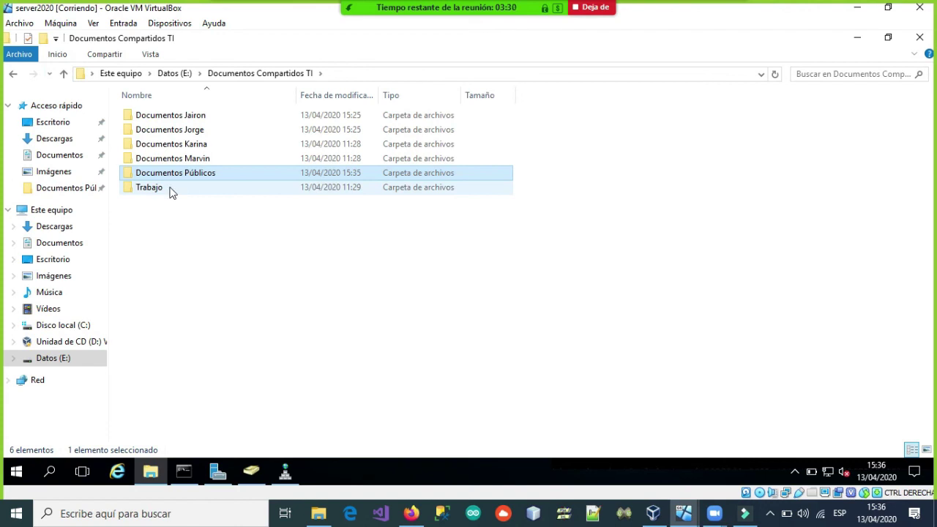
{"action": "left_click", "coordinate": [170, 189]}
{"action": "double_click", "coordinate": [170, 189]}
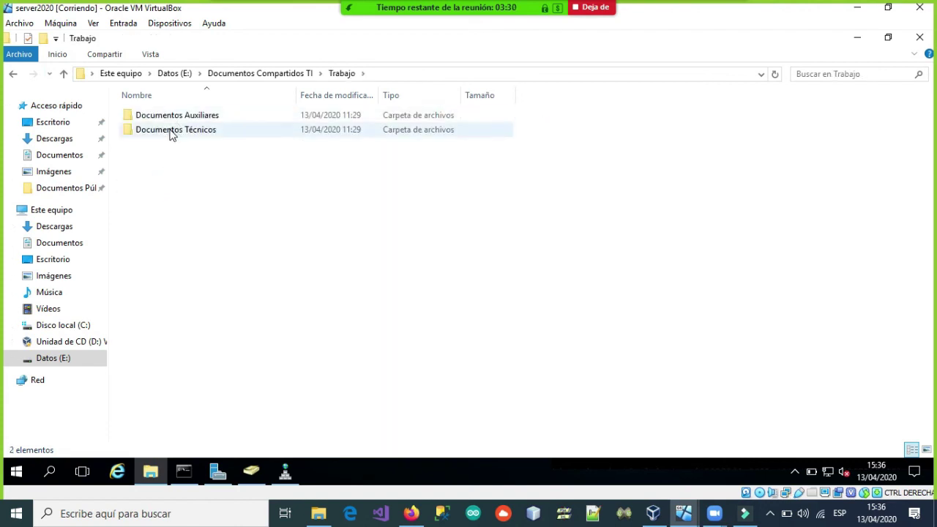
Step: View the list of users and groups that Documentos Técnicos is shared with, including the permission choices for Técnicos
{"action": "left_click", "coordinate": [170, 134]}
{"action": "right_click", "coordinate": [170, 134]}
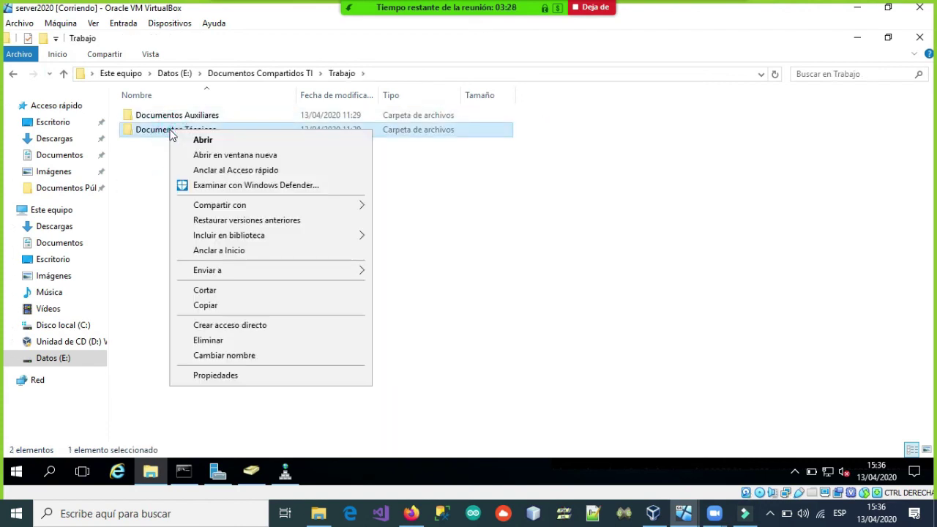
{"action": "left_click", "coordinate": [232, 376]}
{"action": "left_click", "coordinate": [234, 155]}
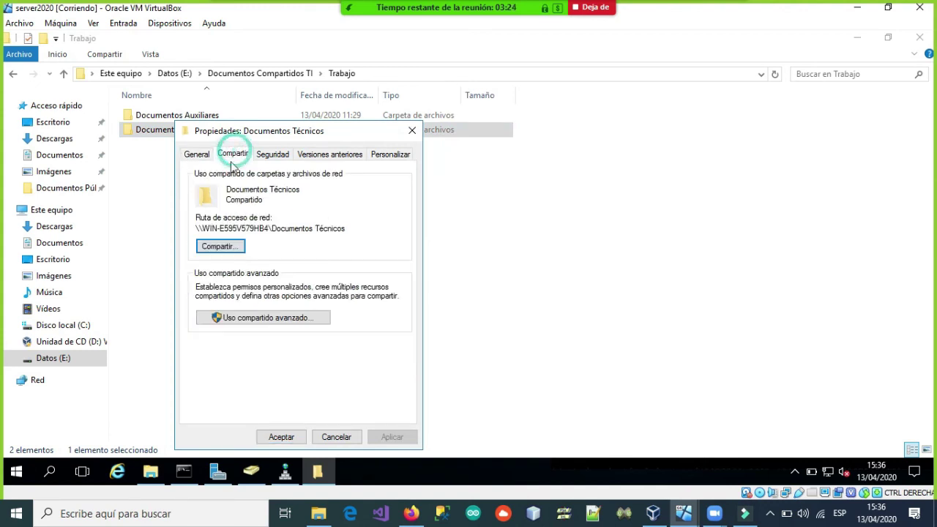
{"action": "left_click", "coordinate": [222, 245]}
{"action": "left_click_drag", "start_coordinate": [319, 150], "coordinate": [546, 97]}
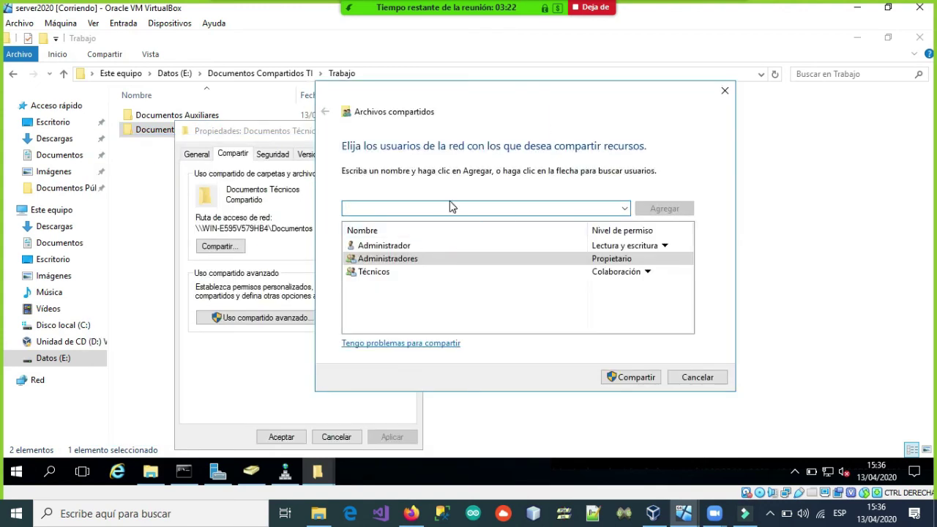
{"action": "left_click", "coordinate": [378, 277]}
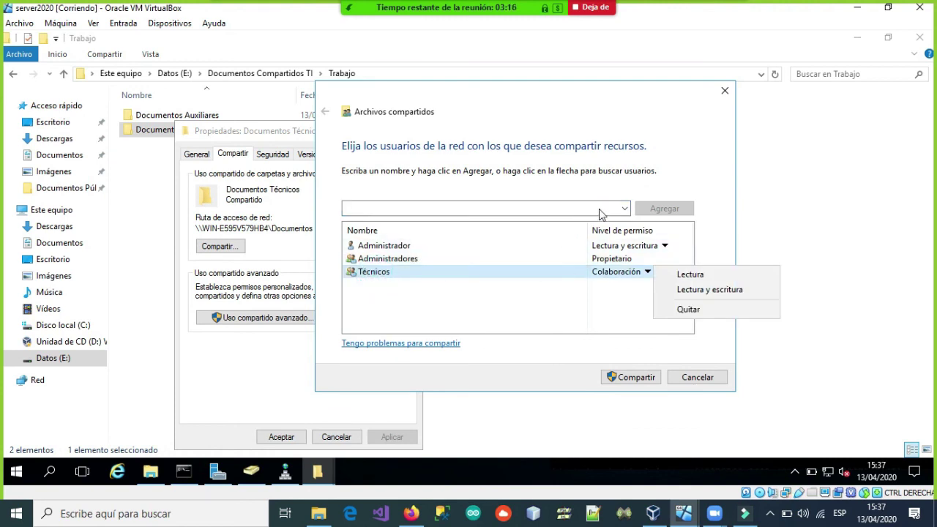
Step: Search the cunor.local domain for people to share Documentos Técnicos with, limiting the object types to Grupos
{"action": "left_click", "coordinate": [625, 209]}
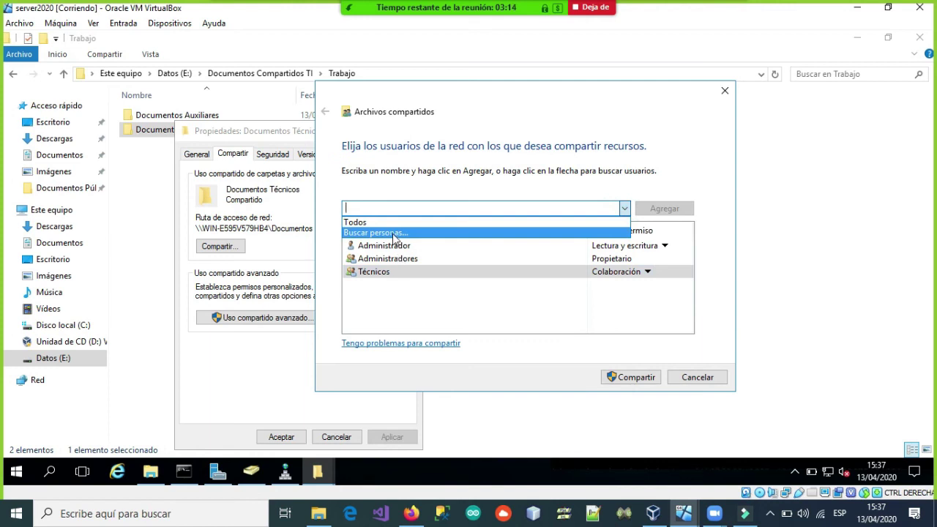
{"action": "left_click", "coordinate": [395, 233]}
{"action": "left_click", "coordinate": [370, 260]}
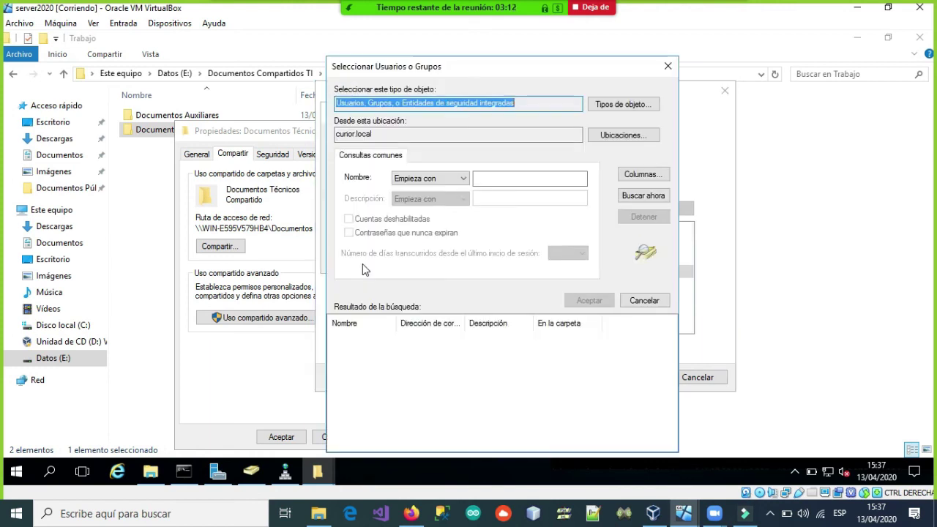
{"action": "left_click", "coordinate": [604, 104]}
{"action": "left_click", "coordinate": [348, 170]}
{"action": "left_click", "coordinate": [348, 146]}
{"action": "left_click", "coordinate": [564, 263]}
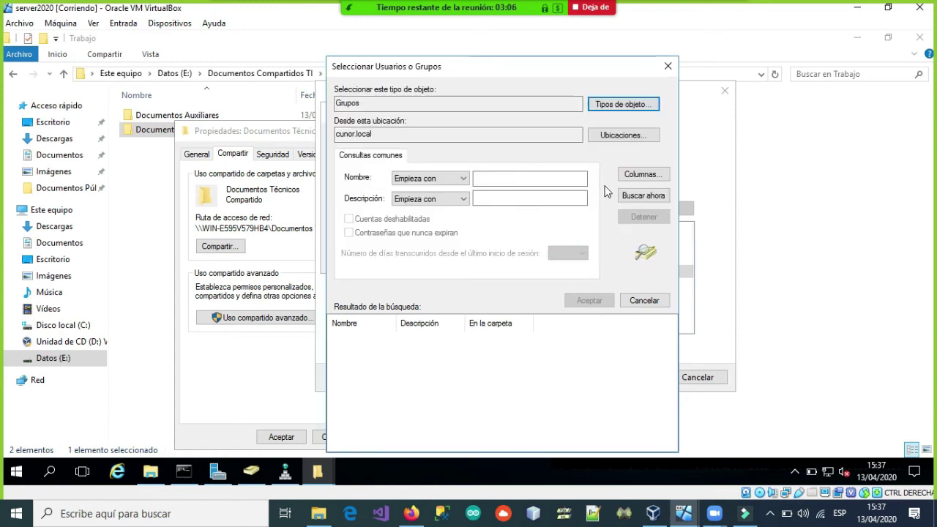
{"action": "left_click", "coordinate": [632, 194]}
Step: Pick the Técnicos group from the search results for sharing Documentos Técnicos, and leave the sharing dialog without applying it
{"action": "left_click_drag", "start_coordinate": [517, 67], "coordinate": [520, 41]}
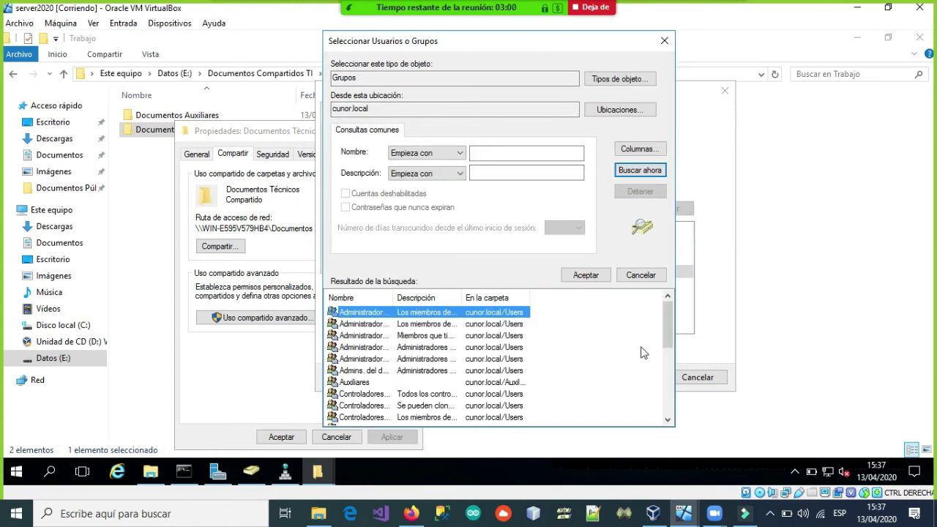
{"action": "left_click_drag", "start_coordinate": [663, 325], "coordinate": [678, 340]}
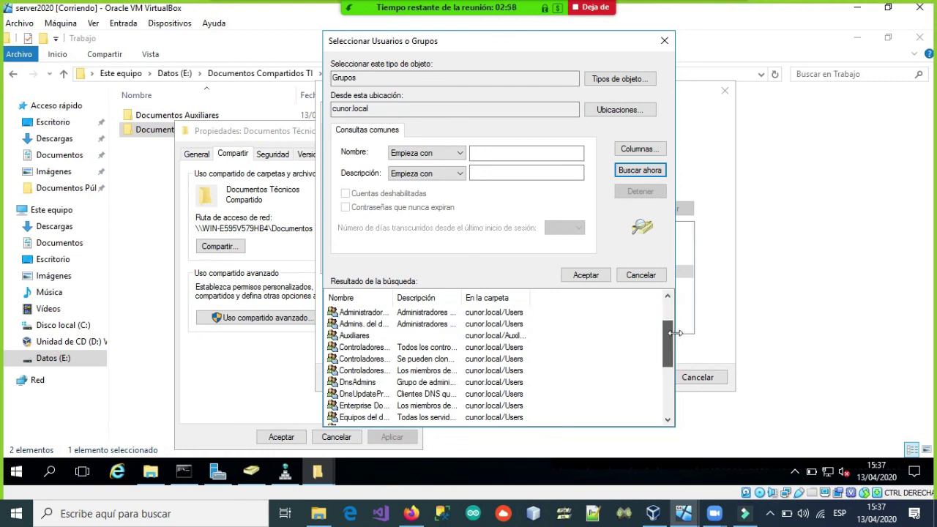
{"action": "left_click_drag", "start_coordinate": [503, 46], "coordinate": [598, 63]}
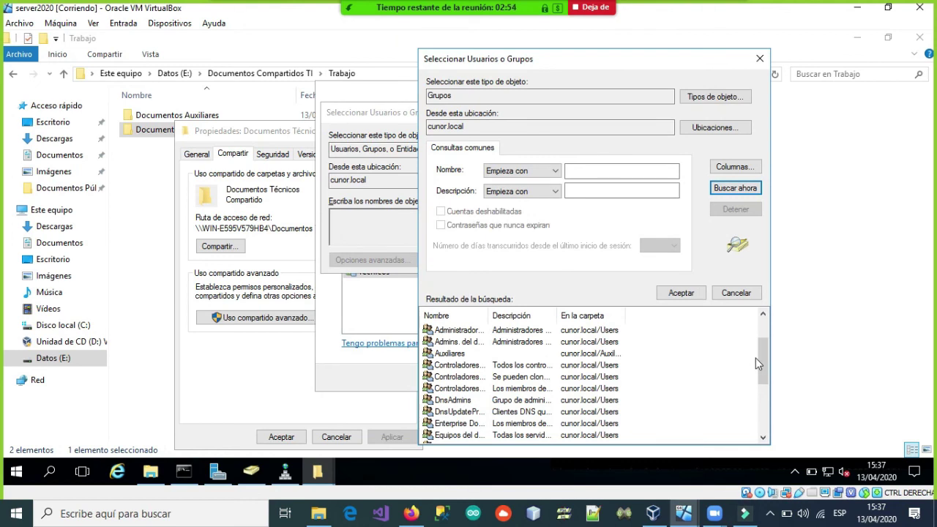
{"action": "left_click_drag", "start_coordinate": [762, 356], "coordinate": [768, 416]}
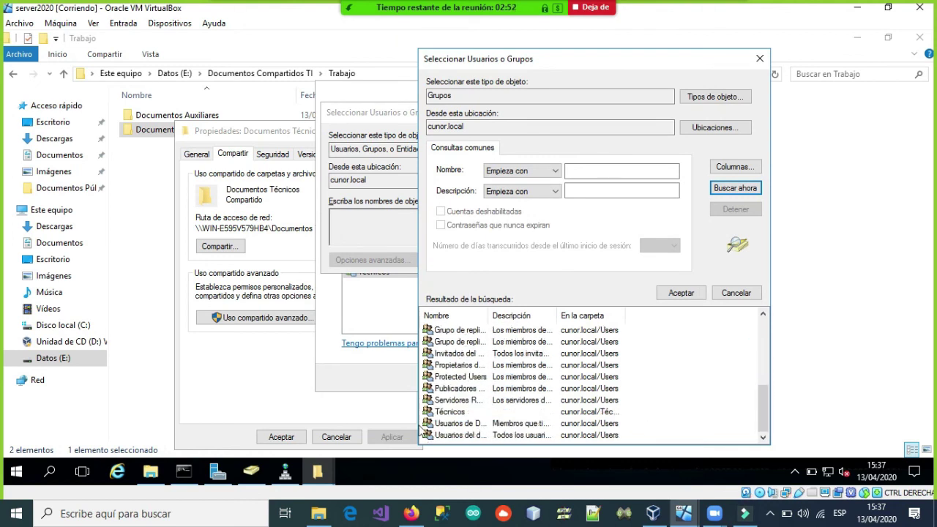
{"action": "left_click", "coordinate": [449, 412]}
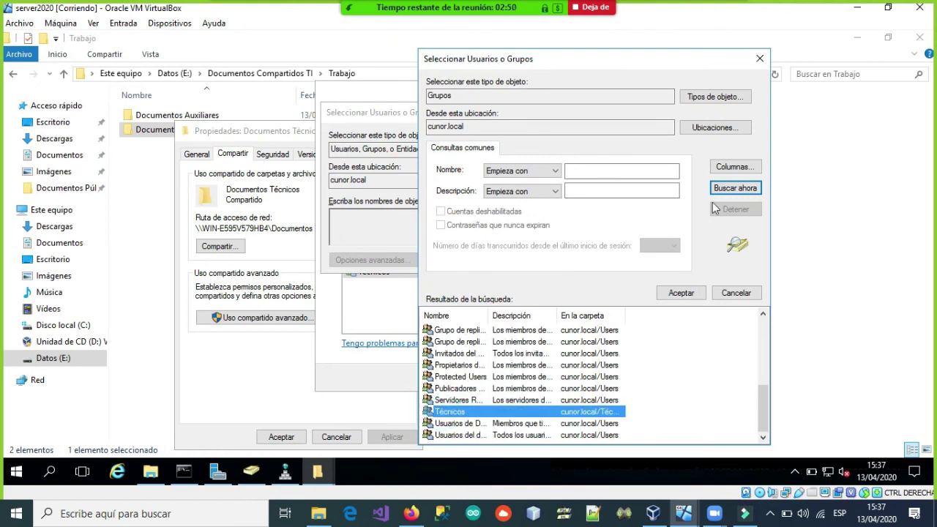
{"action": "left_click", "coordinate": [681, 292]}
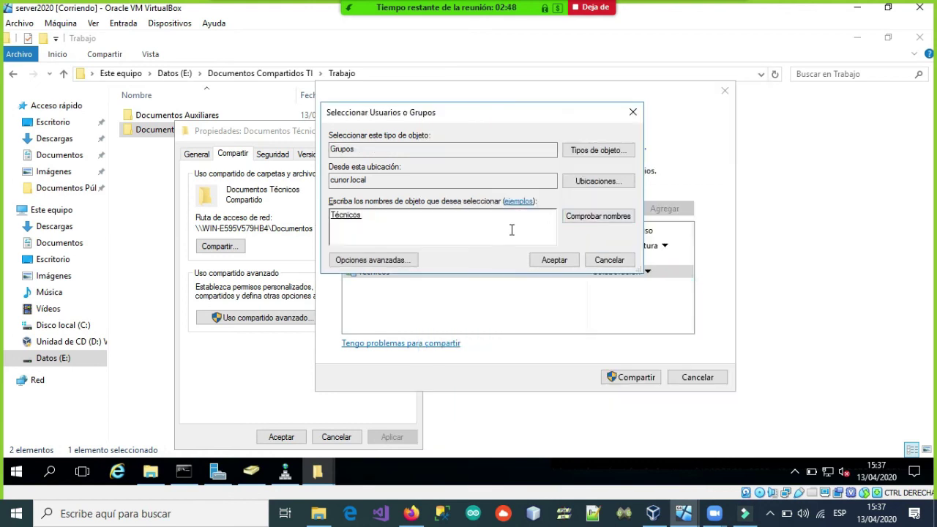
{"action": "left_click", "coordinate": [545, 262]}
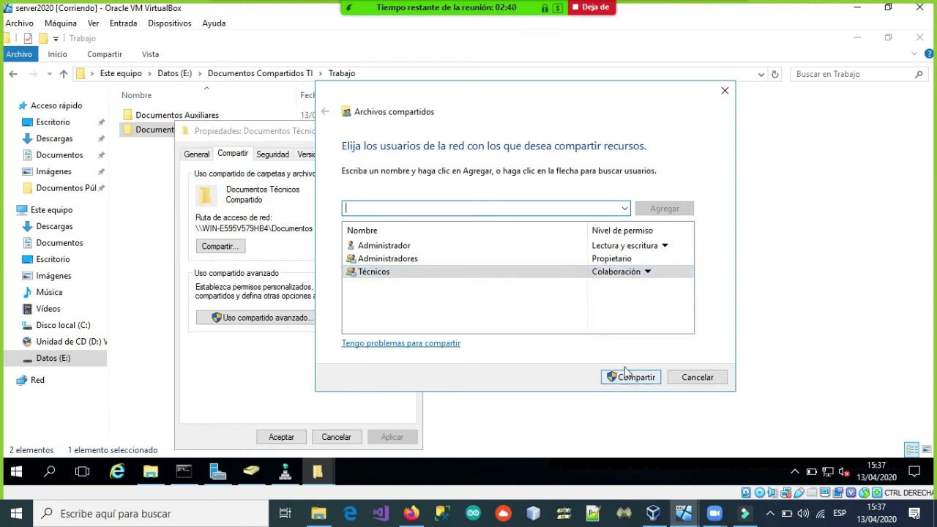
{"action": "left_click", "coordinate": [692, 377]}
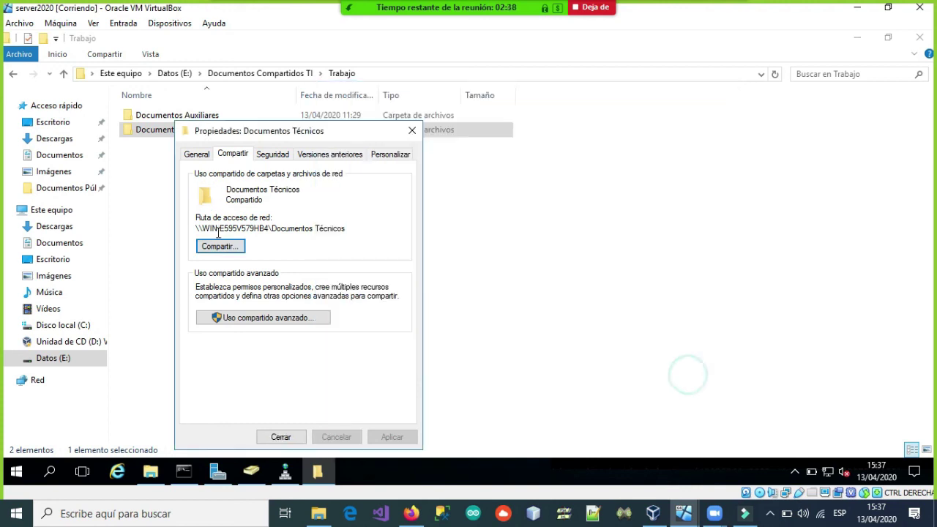
Step: Review the security permissions of the Técnicos group on Documentos Técnicos, including the editable permissions, and close the properties without changes
{"action": "left_click", "coordinate": [265, 154]}
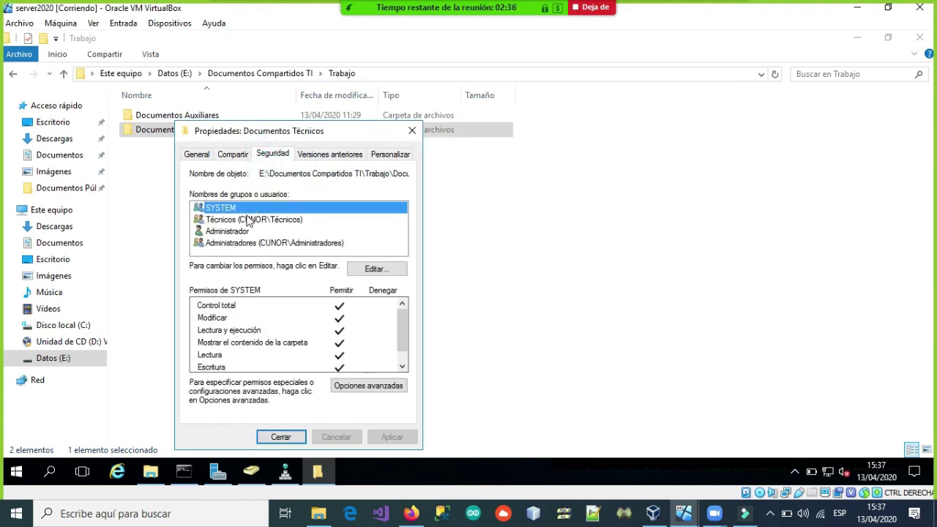
{"action": "left_click", "coordinate": [245, 221]}
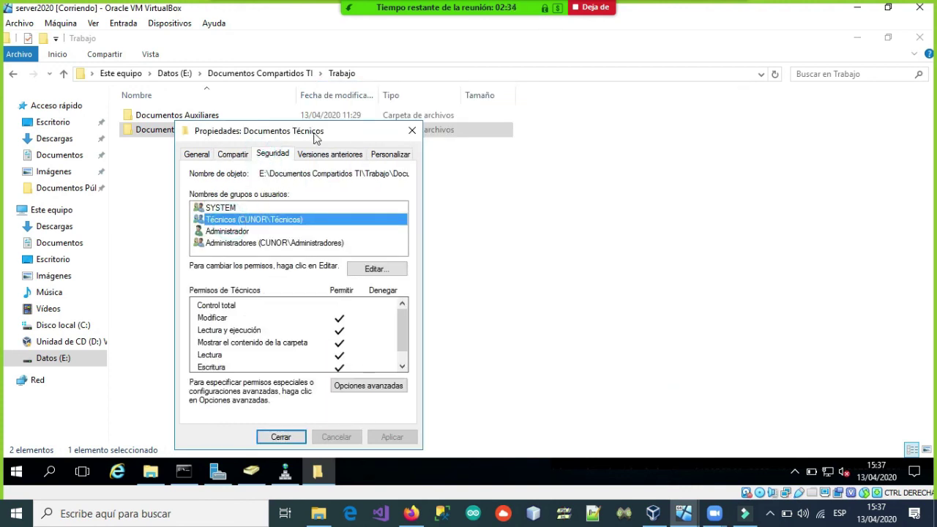
{"action": "left_click_drag", "start_coordinate": [342, 132], "coordinate": [457, 108]}
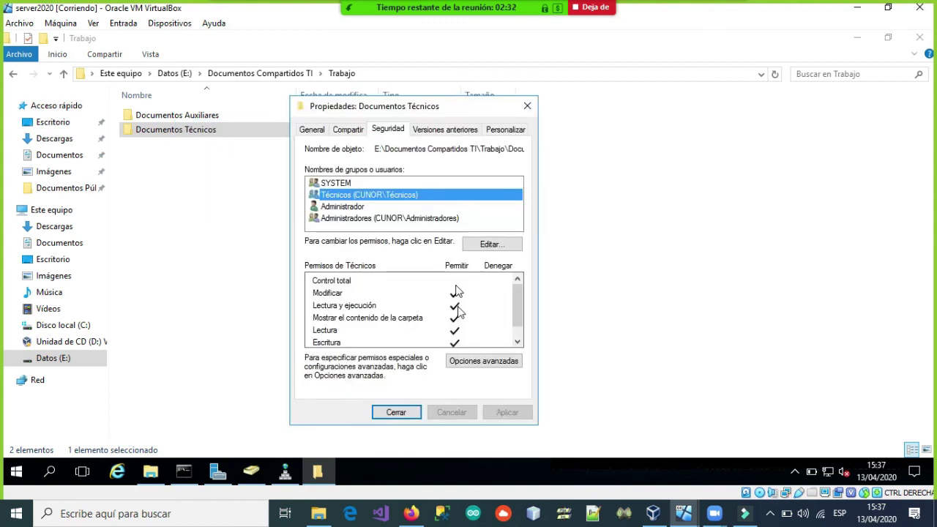
{"action": "left_click", "coordinate": [492, 244]}
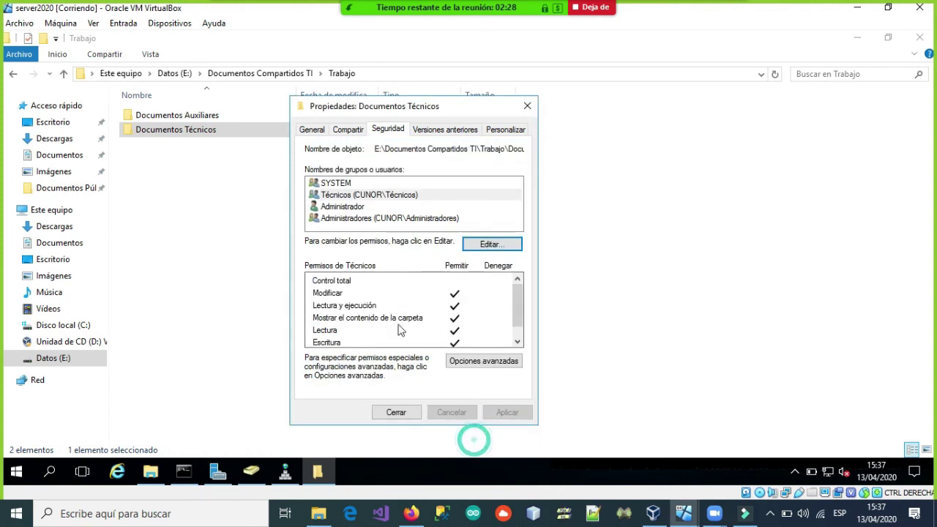
{"action": "left_click", "coordinate": [344, 197]}
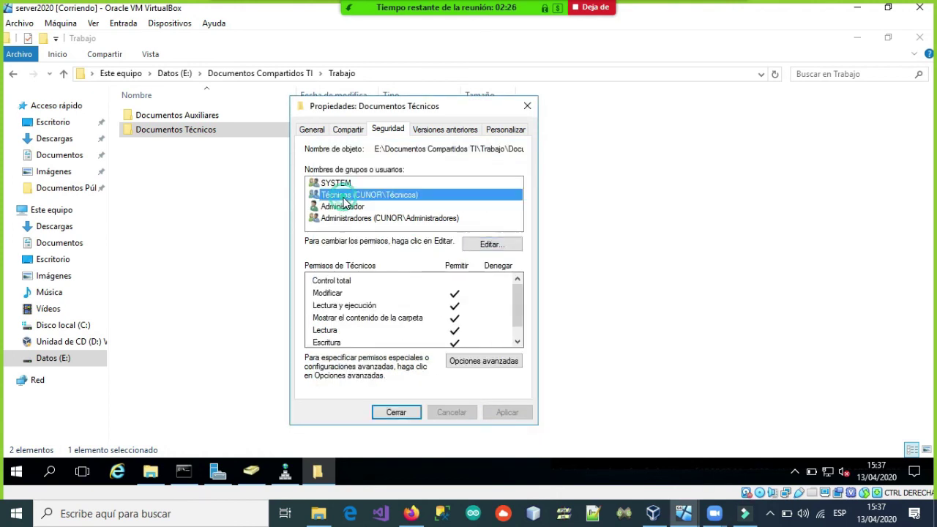
{"action": "left_click", "coordinate": [484, 245]}
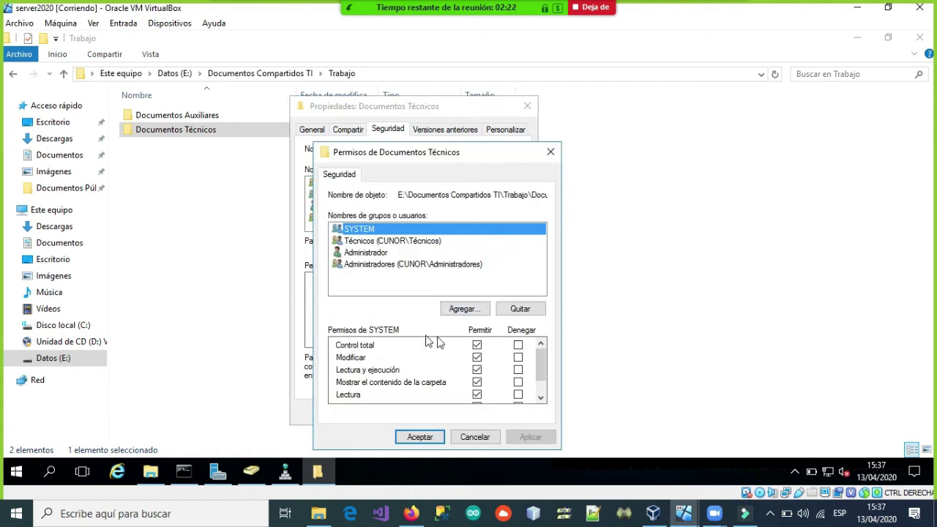
{"action": "left_click", "coordinate": [367, 242]}
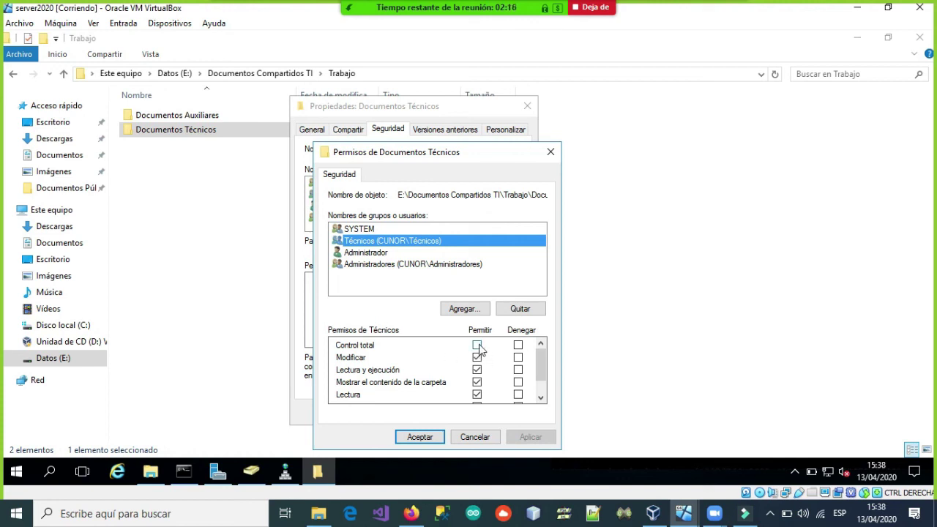
{"action": "left_click", "coordinate": [474, 438]}
{"action": "left_click", "coordinate": [396, 413]}
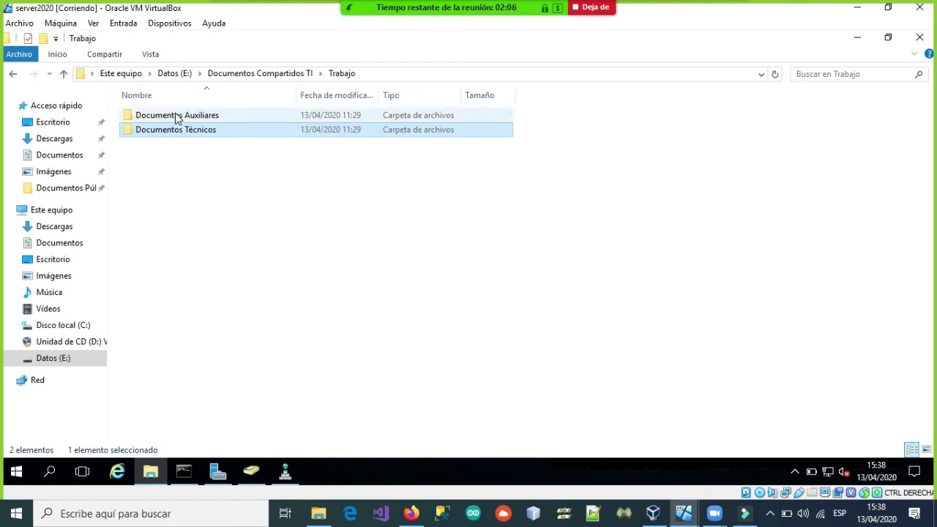
Step: Return to Documentos Compartidos TI on the server, and check the state of the pc1 virtual machine
{"action": "left_click", "coordinate": [64, 73]}
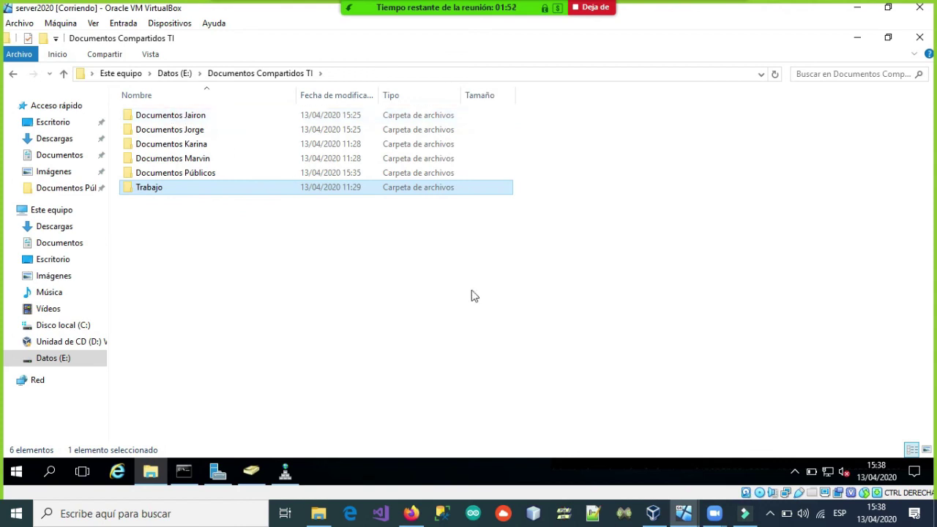
{"action": "left_click", "coordinate": [683, 513]}
{"action": "left_click", "coordinate": [806, 462]}
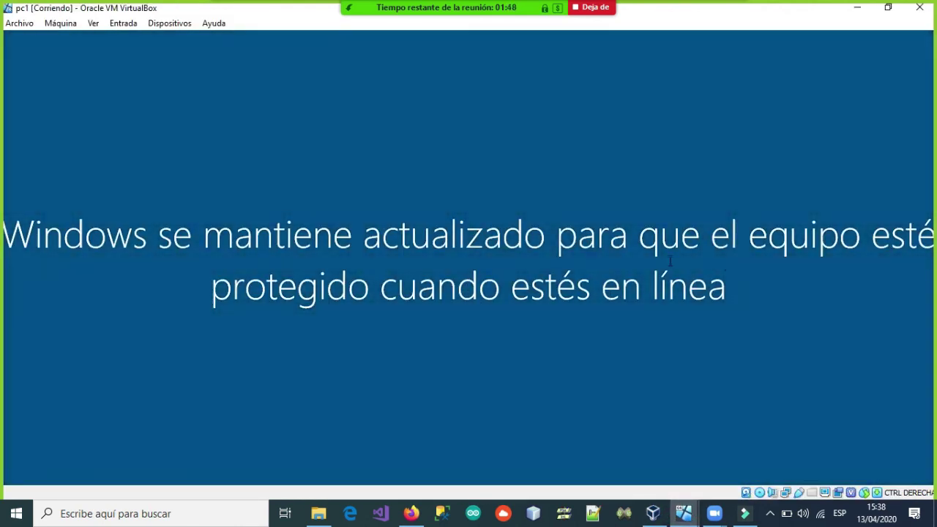
{"action": "left_click", "coordinate": [517, 272]}
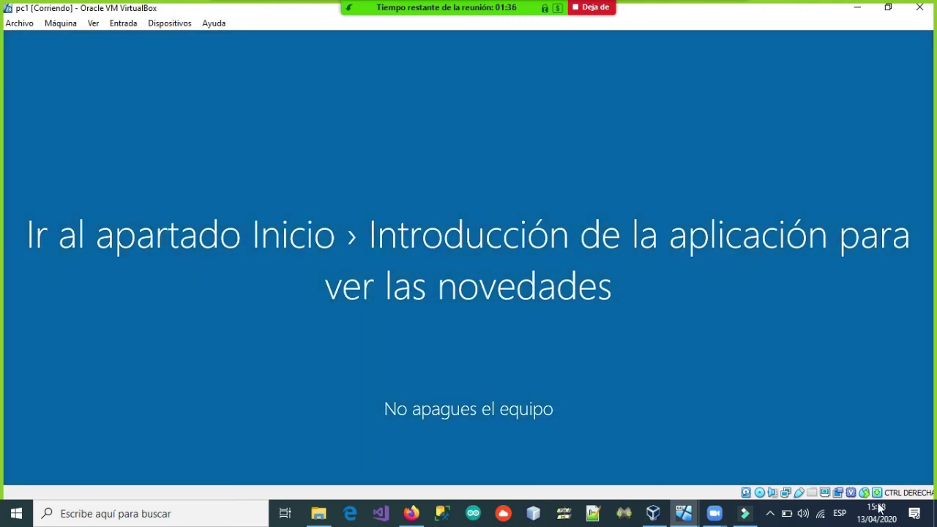
Step: Switch to the pc2 virtual machine and exit the current user's session to the Windows sign-in screen
{"action": "mouse_move", "coordinate": [684, 514]}
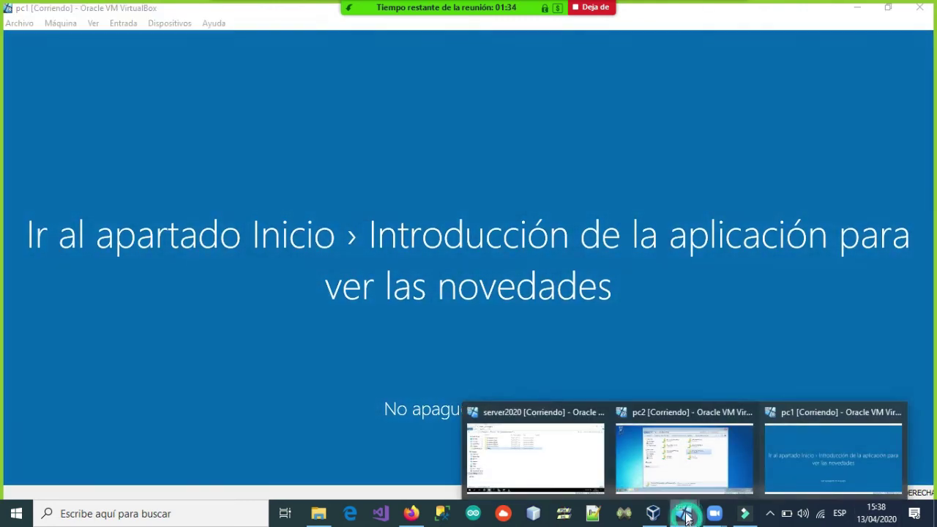
{"action": "left_click", "coordinate": [681, 457]}
{"action": "left_click", "coordinate": [18, 473]}
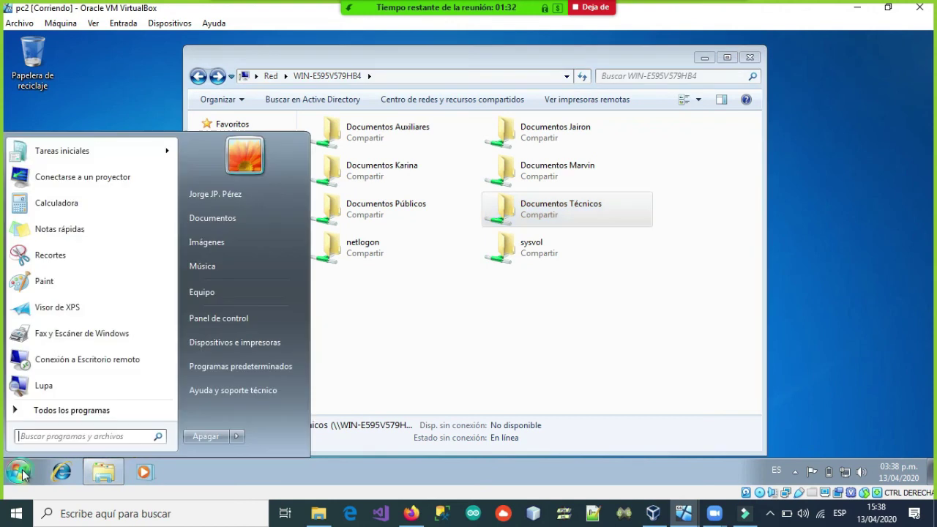
{"action": "mouse_move", "coordinate": [244, 443]}
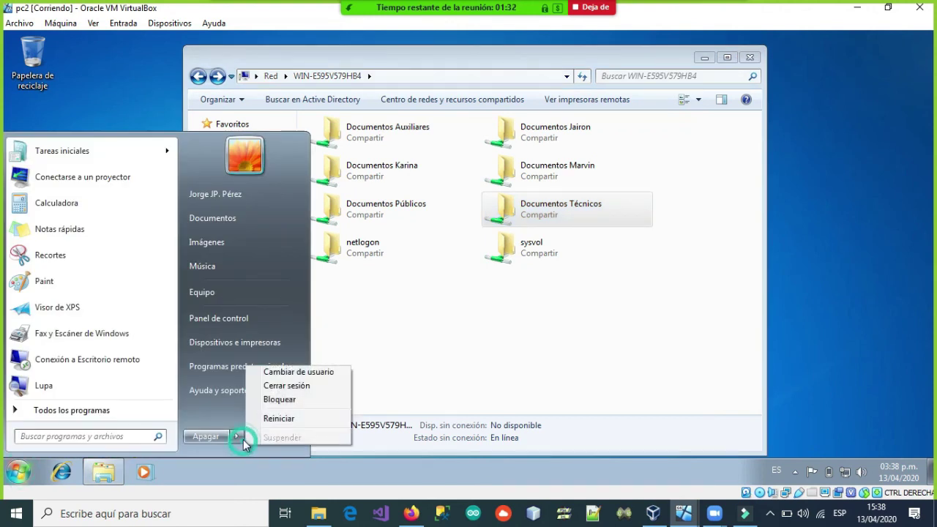
{"action": "left_click", "coordinate": [271, 400]}
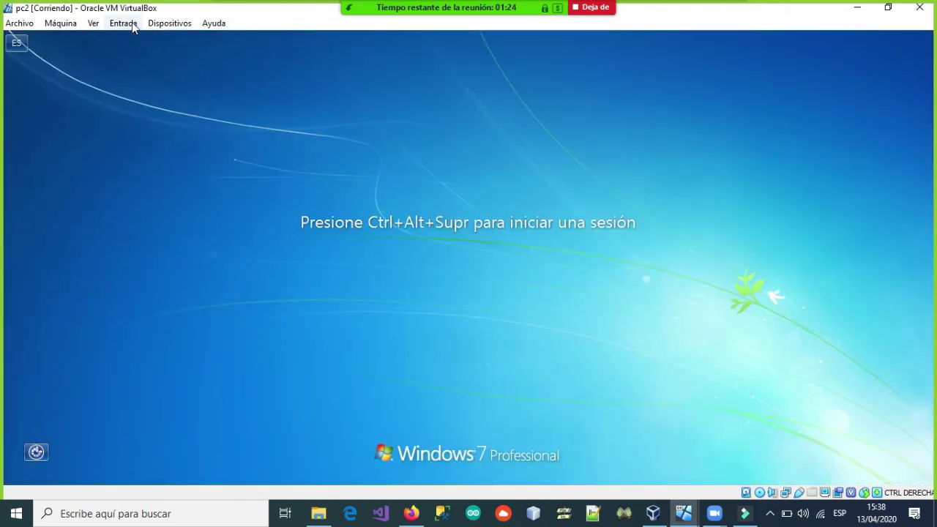
Step: Sign in to pc2 as a different domain user, entering the auxiliary user's account name and password
{"action": "left_click", "coordinate": [130, 24]}
{"action": "mouse_move", "coordinate": [186, 41]}
{"action": "left_click", "coordinate": [307, 63]}
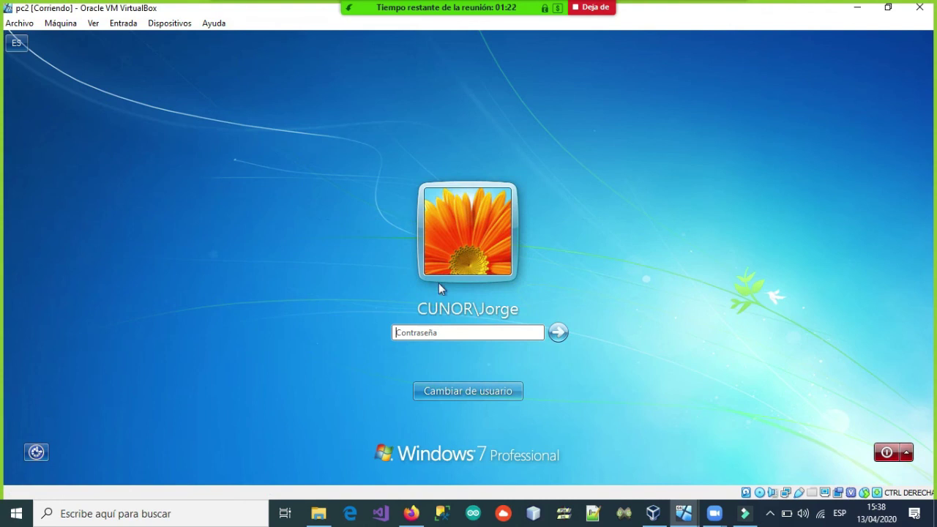
{"action": "left_click", "coordinate": [455, 387]}
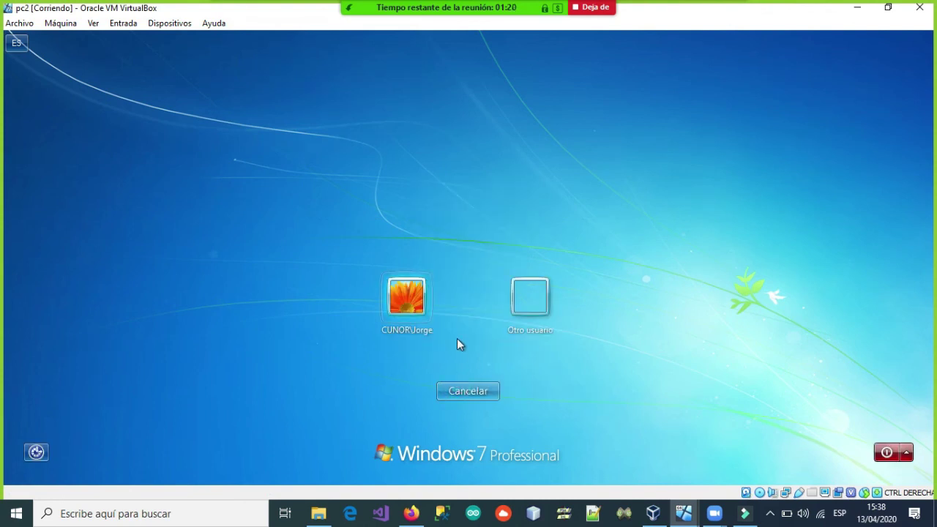
{"action": "left_click", "coordinate": [526, 304]}
{"action": "type", "text": "J*"}
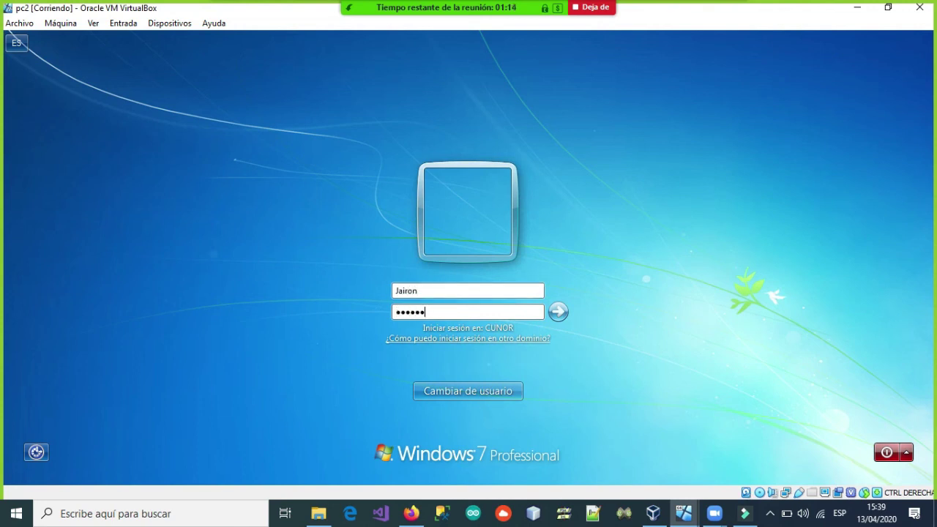
{"action": "key", "text": "Return"}
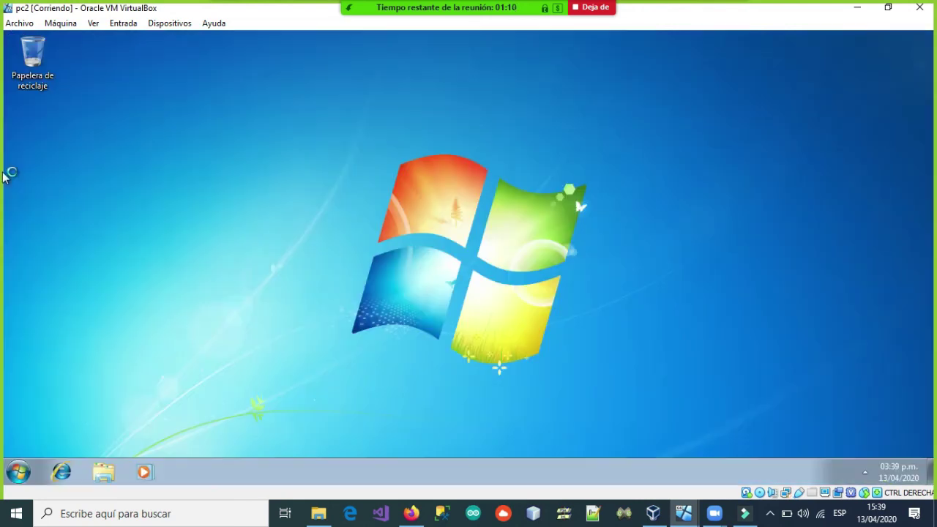
Step: Browse the network from pc2 and open the shared folders of the server WIN-E595V579HB4
{"action": "left_click", "coordinate": [18, 471]}
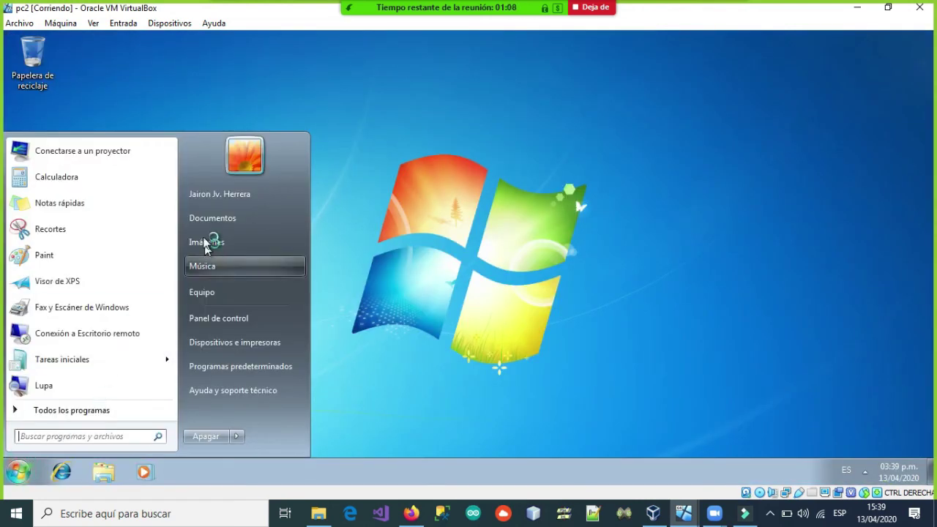
{"action": "left_click", "coordinate": [356, 214]}
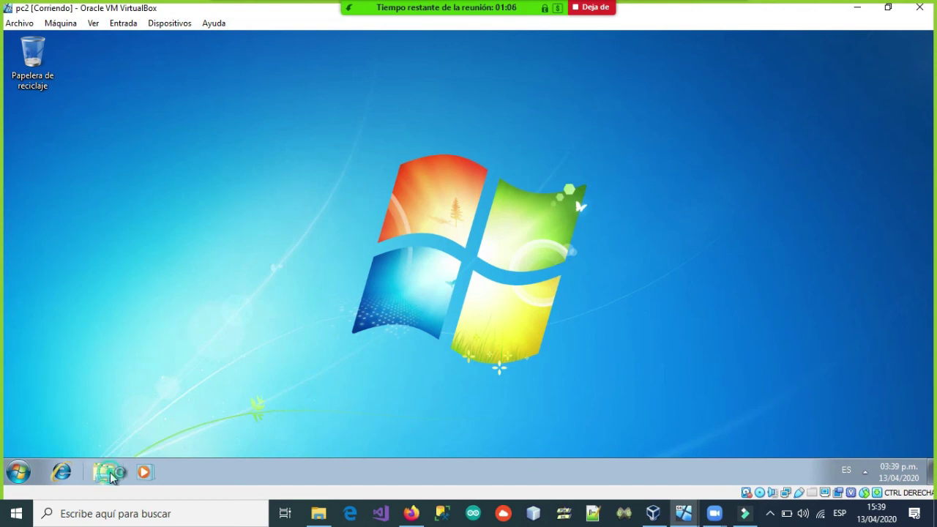
{"action": "left_click", "coordinate": [103, 471]}
{"action": "left_click", "coordinate": [218, 341]}
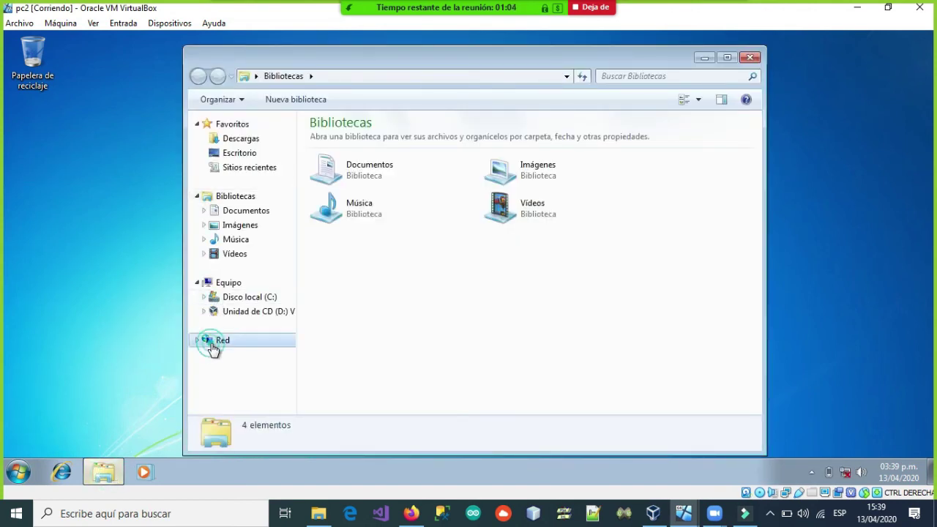
{"action": "double_click", "coordinate": [476, 192]}
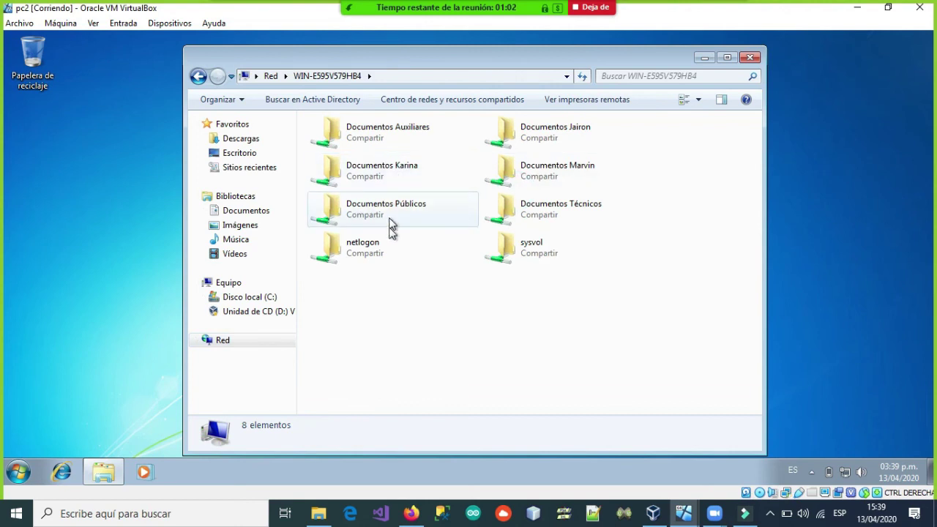
Step: Test access to the signed-in user's own personal share and to the other auxiliary user's personal share
{"action": "double_click", "coordinate": [537, 139]}
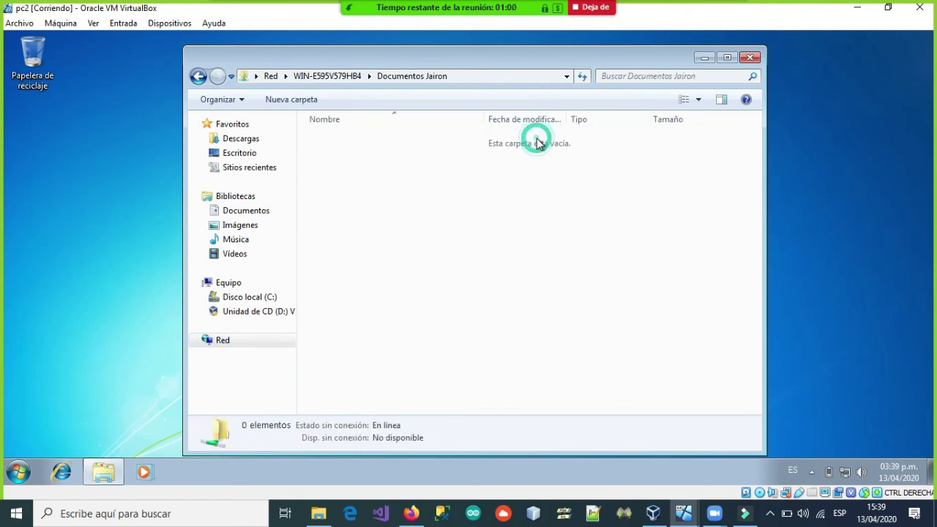
{"action": "left_click", "coordinate": [198, 77]}
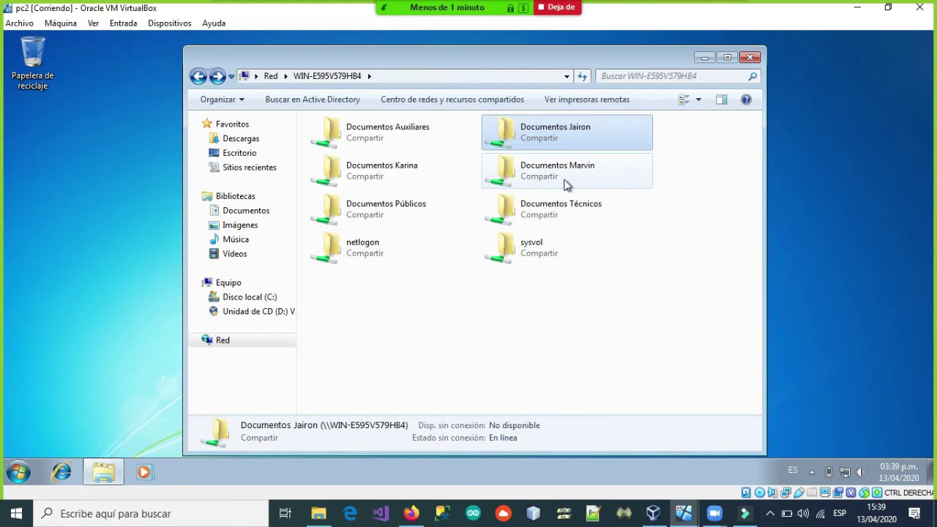
{"action": "left_click", "coordinate": [540, 185]}
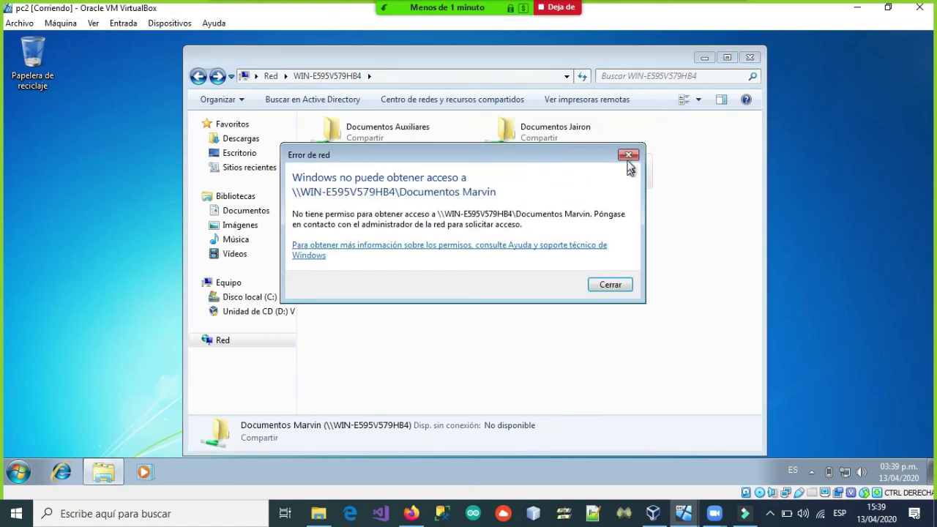
{"action": "left_click", "coordinate": [630, 155]}
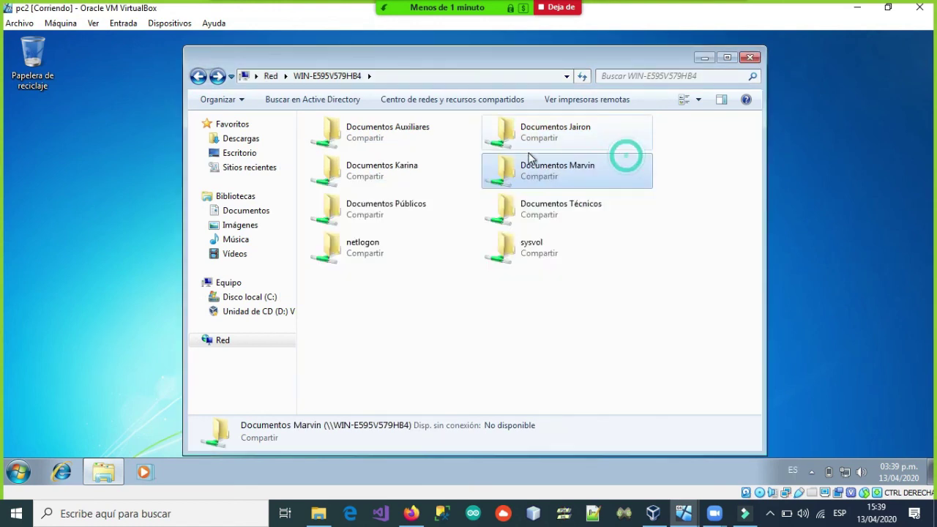
Step: Test access to the Documentos Públicos and Documentos Auxiliares shares, and return to the server's list of shares
{"action": "left_click", "coordinate": [373, 219]}
{"action": "double_click", "coordinate": [372, 220]}
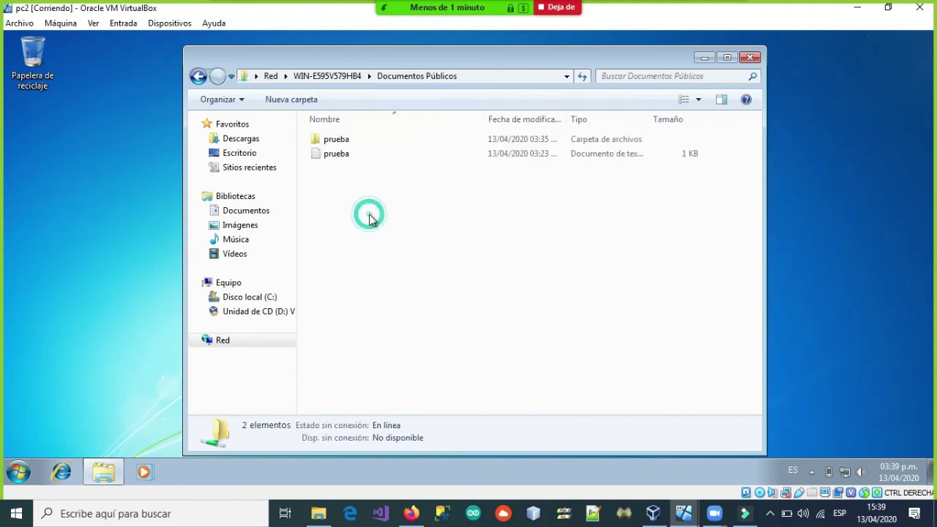
{"action": "left_click", "coordinate": [198, 76]}
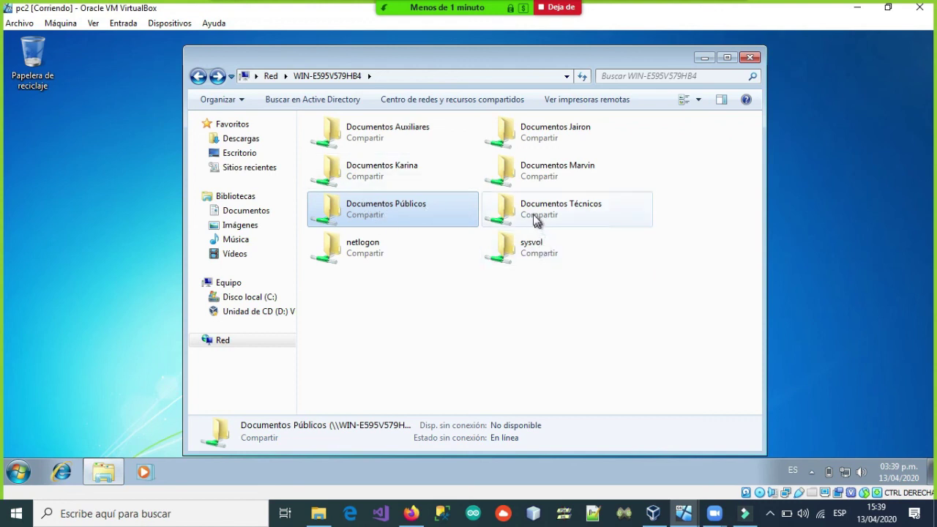
{"action": "double_click", "coordinate": [394, 129]}
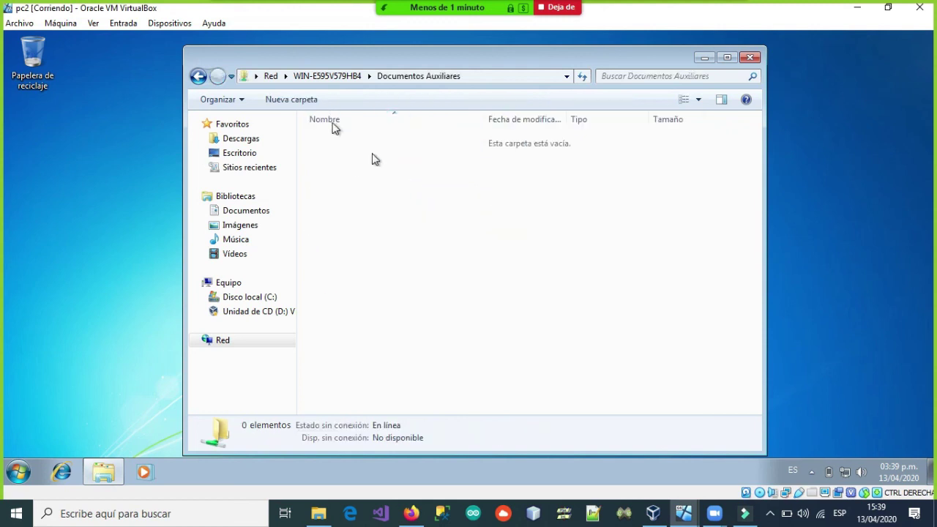
{"action": "left_click", "coordinate": [198, 76]}
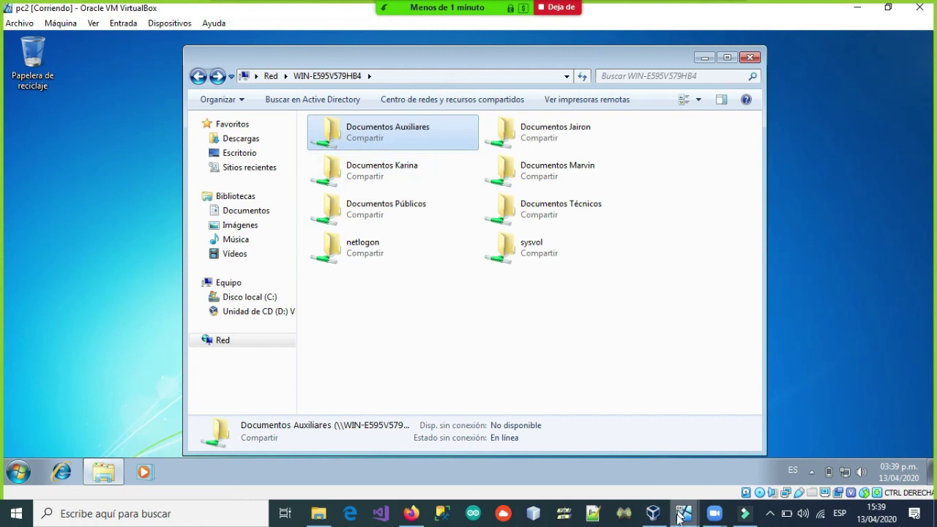
Step: On server2020, review the members of the Auxiliares and Técnicos organizational units in Active Directory Users and Computers
{"action": "left_click", "coordinate": [653, 515]}
{"action": "left_click", "coordinate": [564, 467]}
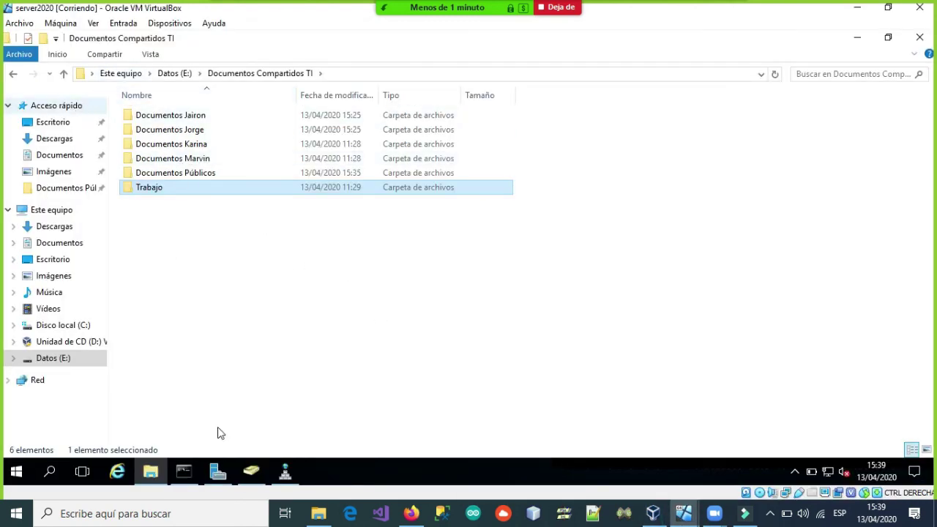
{"action": "left_click", "coordinate": [249, 472]}
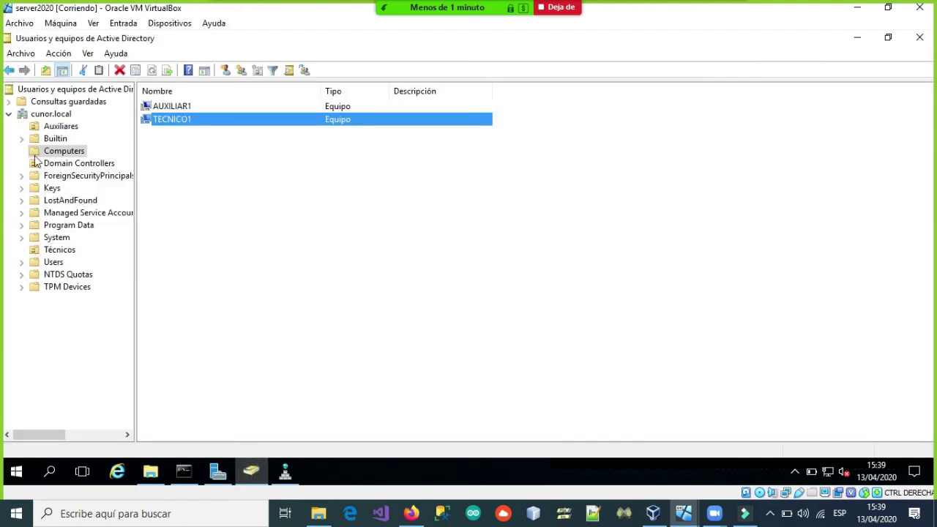
{"action": "left_click", "coordinate": [38, 128]}
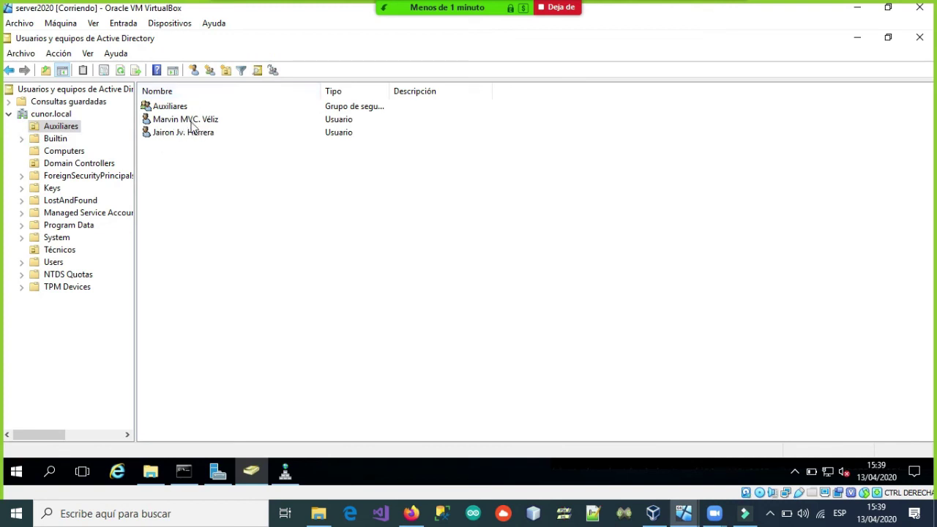
{"action": "left_click", "coordinate": [38, 249]}
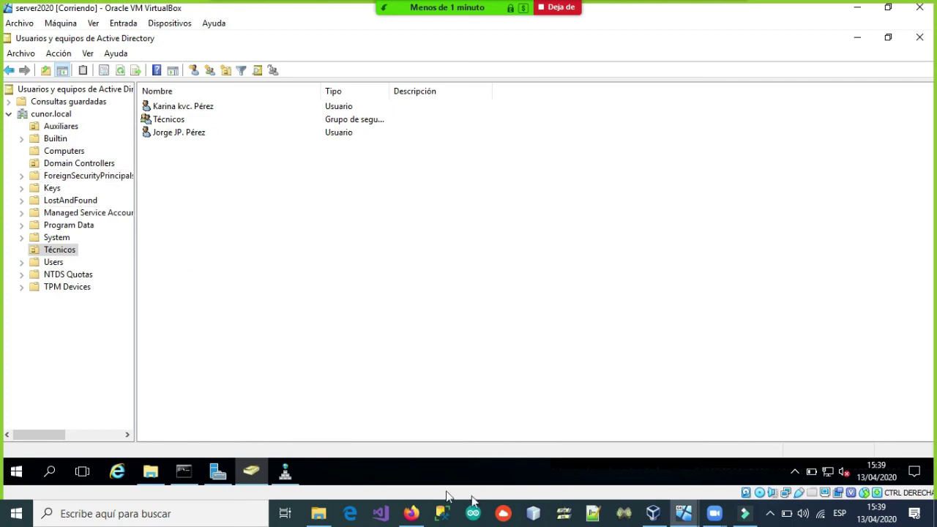
Step: Check the share list on pc2 against the server, and return to the Documentos Compartidos TI folder on server2020
{"action": "mouse_move", "coordinate": [684, 513]}
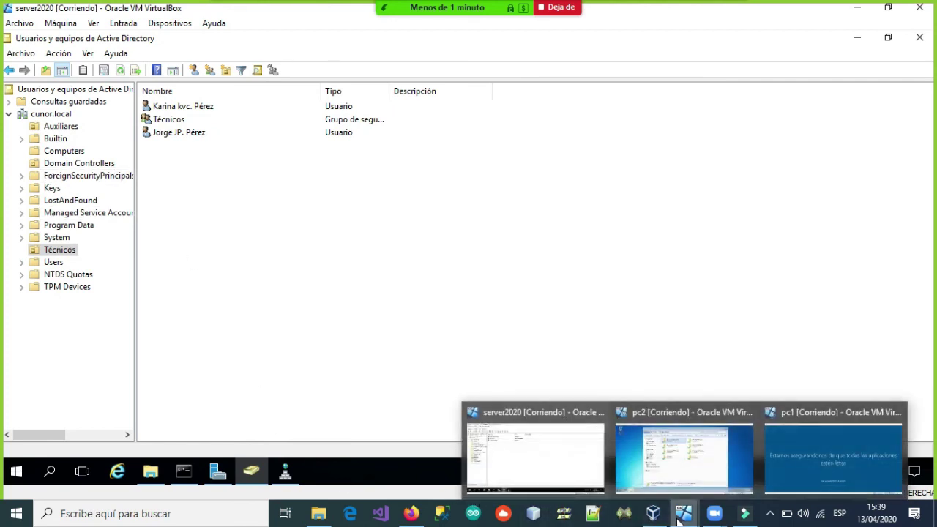
{"action": "left_click", "coordinate": [673, 485]}
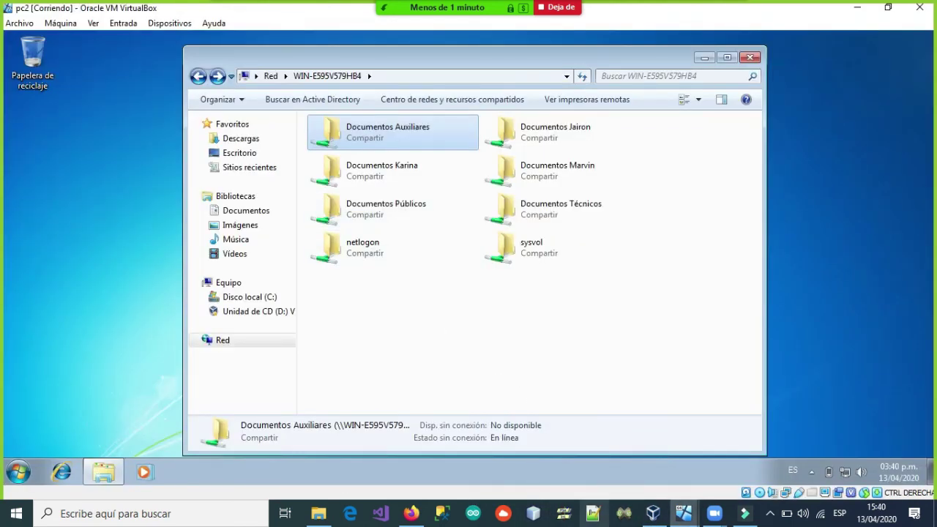
{"action": "mouse_move", "coordinate": [685, 516]}
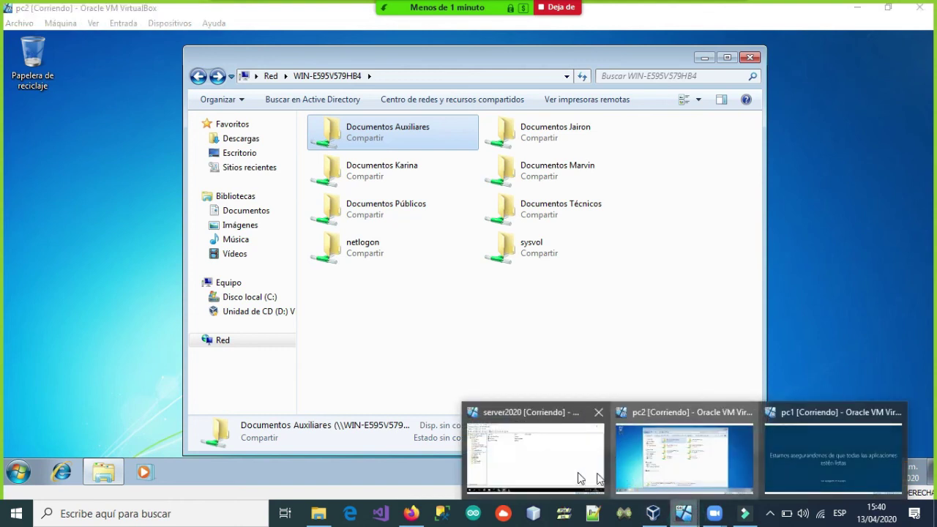
{"action": "left_click", "coordinate": [539, 461]}
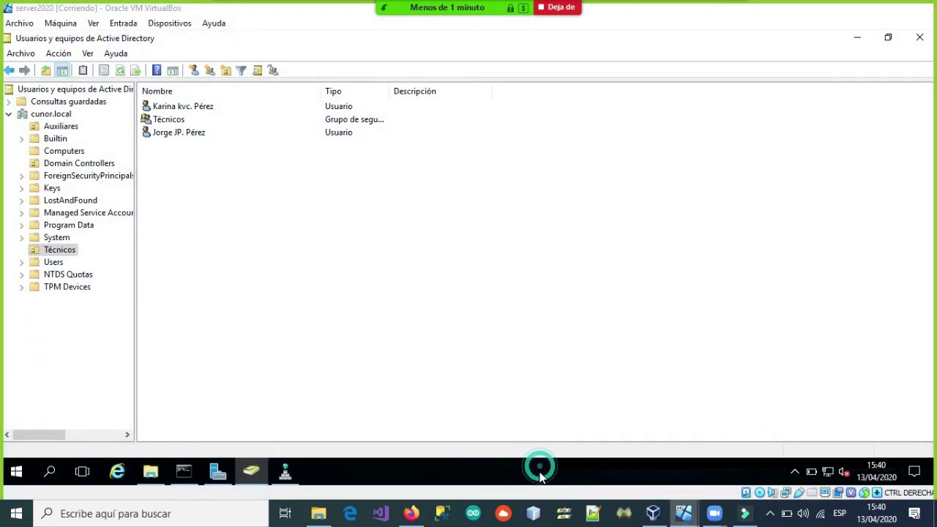
{"action": "mouse_move", "coordinate": [684, 514]}
{"action": "left_click", "coordinate": [644, 448]}
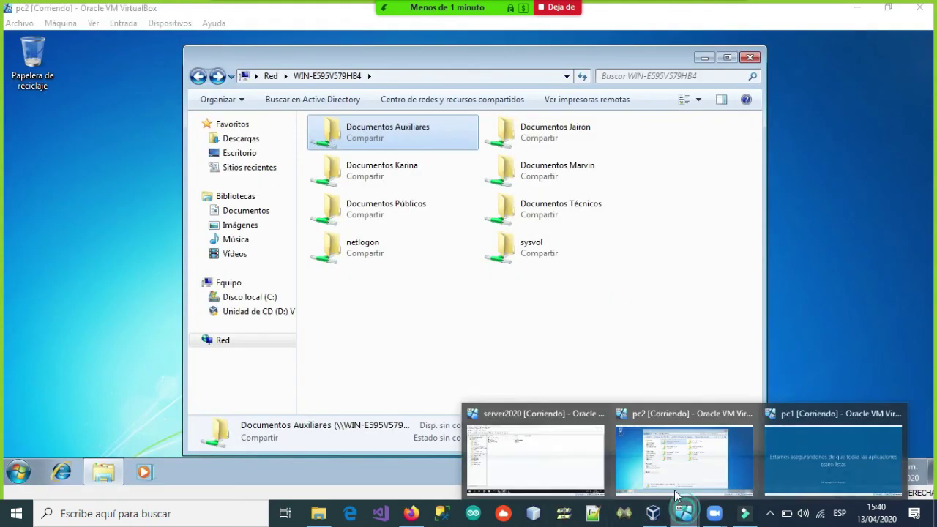
{"action": "left_click", "coordinate": [524, 453]}
{"action": "left_click", "coordinate": [151, 473]}
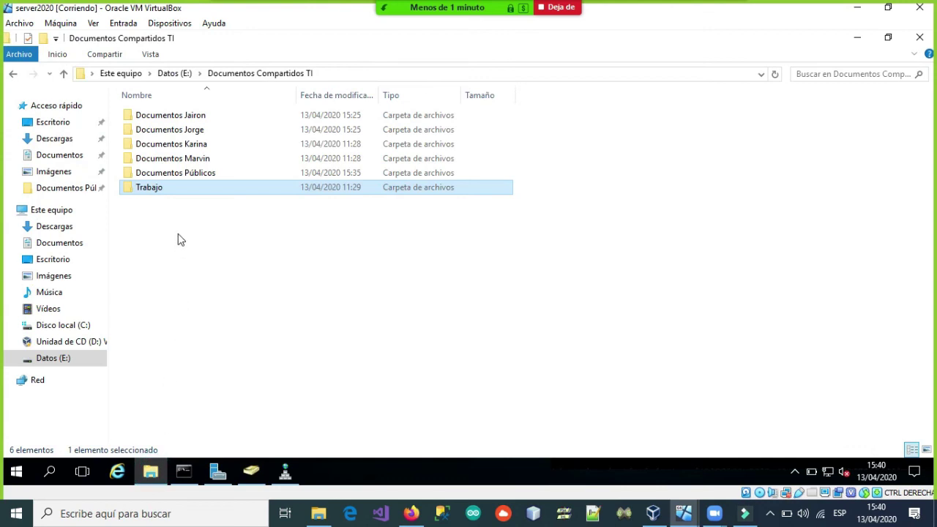